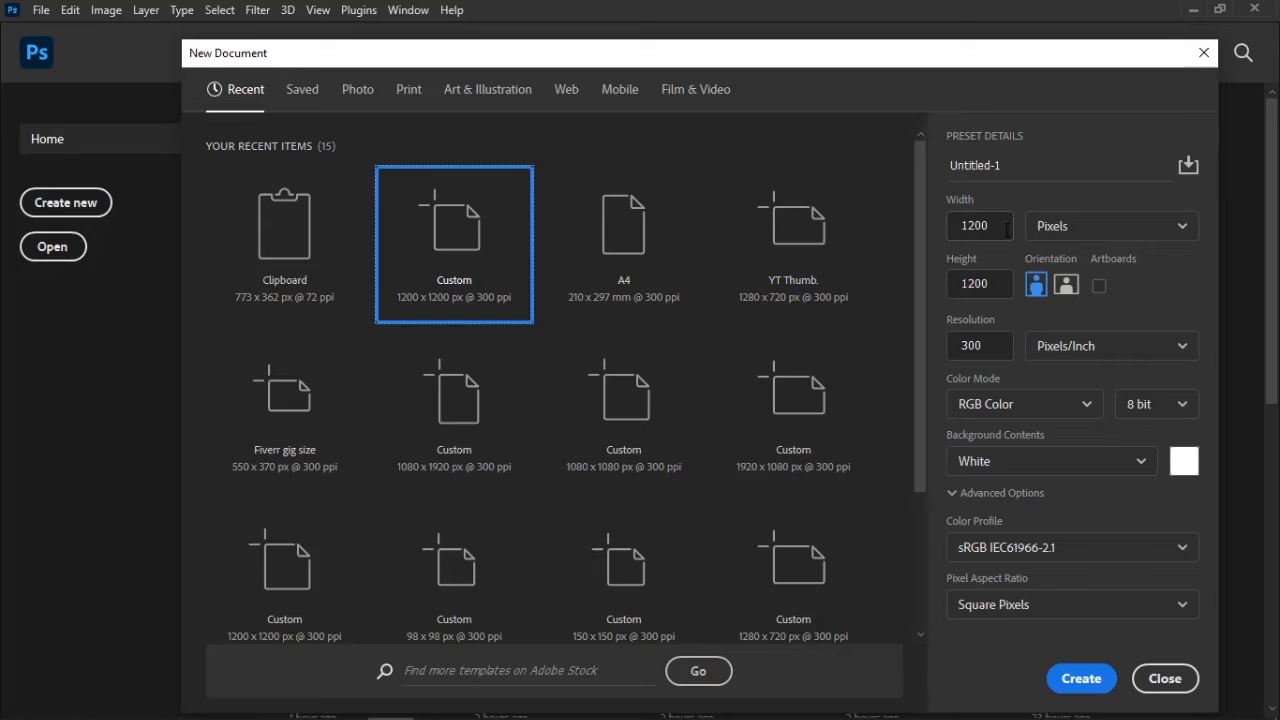
# Step: Create a new 1200 × 1200 px RGB document at 300 pixels/inch with a white background
pyautogui.press('Tab')
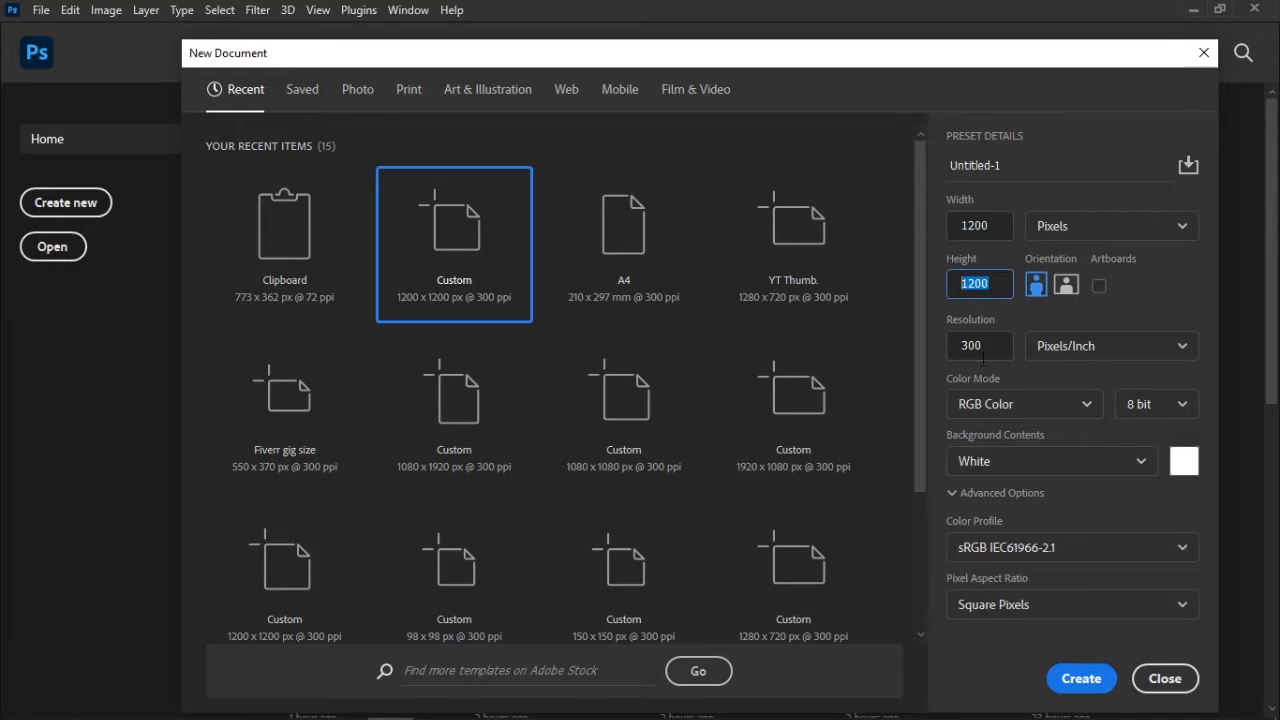
pyautogui.press('Tab')
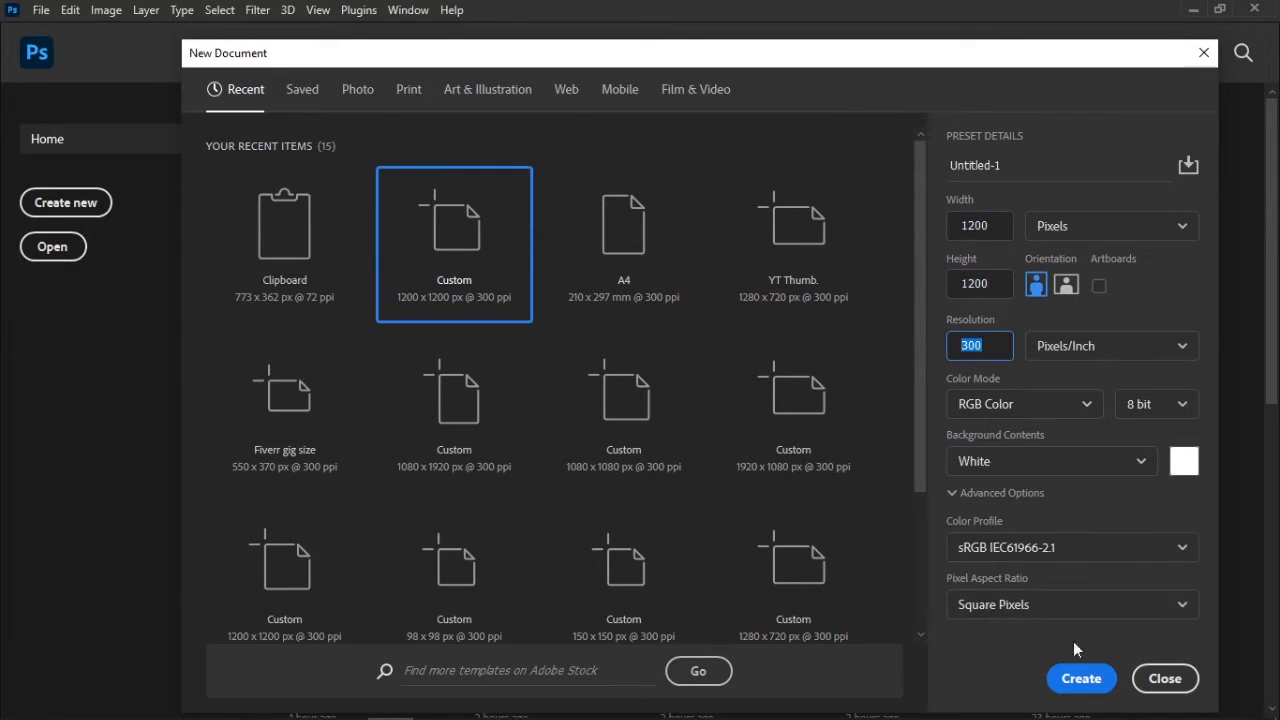
pyautogui.click(1081, 678)
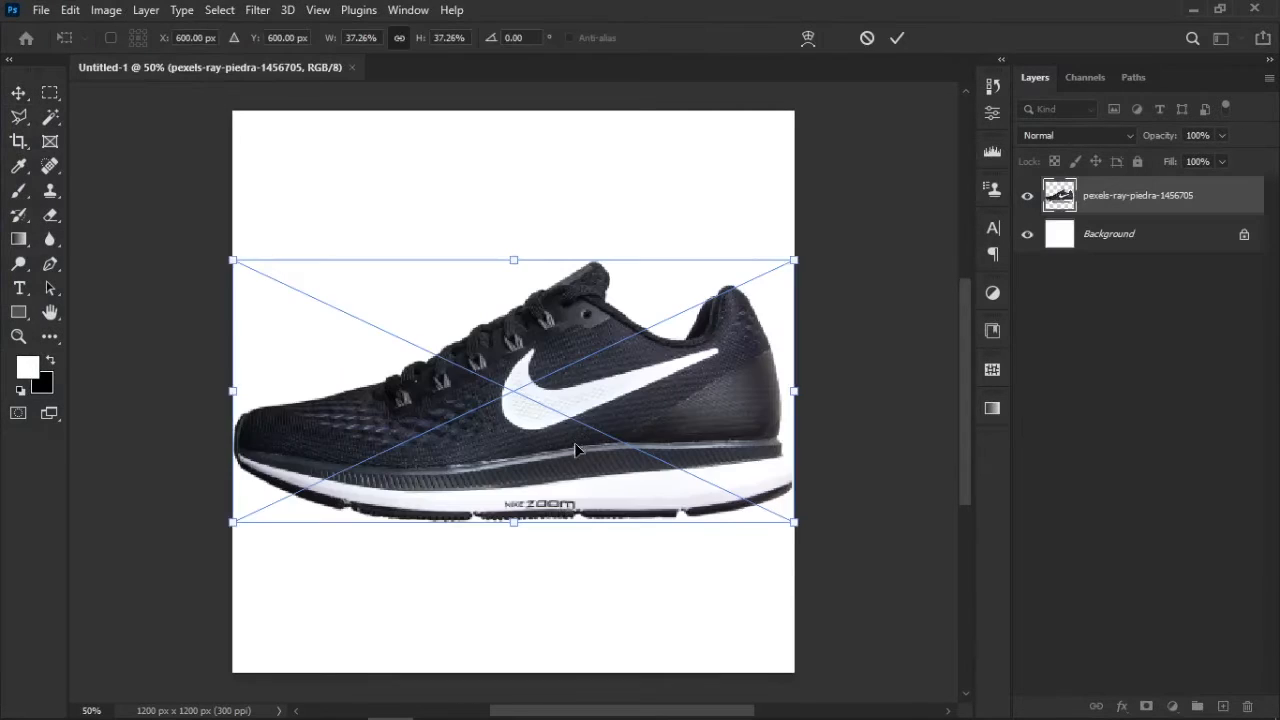
# Step: Place the Nike shoe image on the canvas and rotate it so the toe points down and the heel is raised
pyautogui.press('Return')
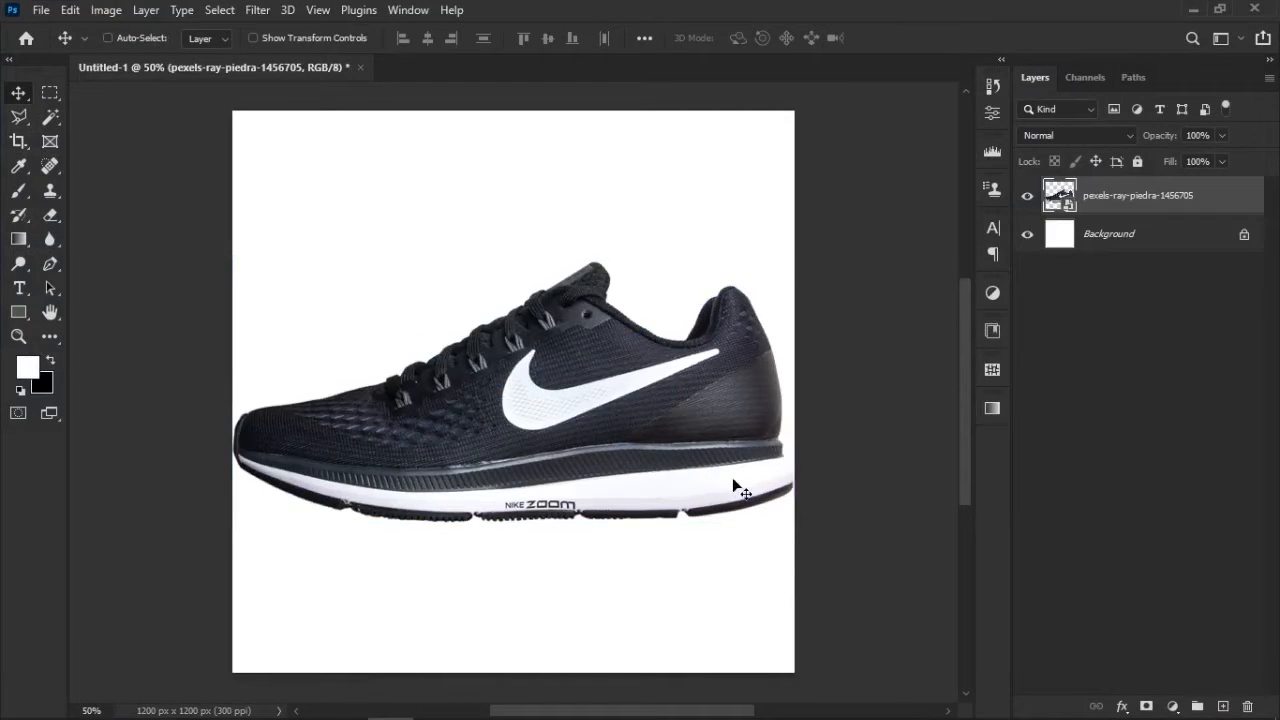
pyautogui.hotkey('ctrl', 't')
pyautogui.moveTo(802, 390); pyautogui.dragTo(766, 391)
pyautogui.moveTo(808, 569); pyautogui.dragTo(872, 421)
pyautogui.moveTo(786, 386)
pyautogui.mouseDown()
pyautogui.moveTo(809, 400)
pyautogui.moveTo(801, 388)
pyautogui.mouseUp()
pyautogui.press('Return')
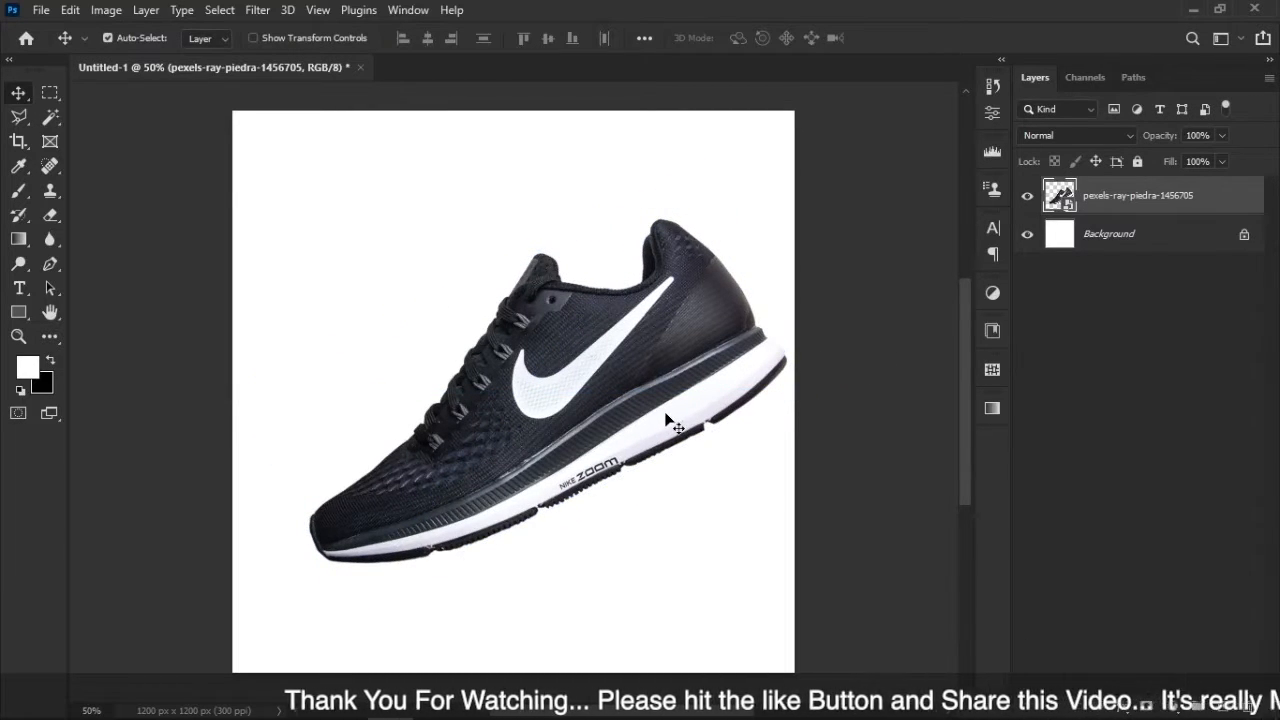
# Step: Add a new layer between the Background and the shoe and paint one large soft black brush spot on it
pyautogui.click(1115, 272)
pyautogui.click(1143, 249)
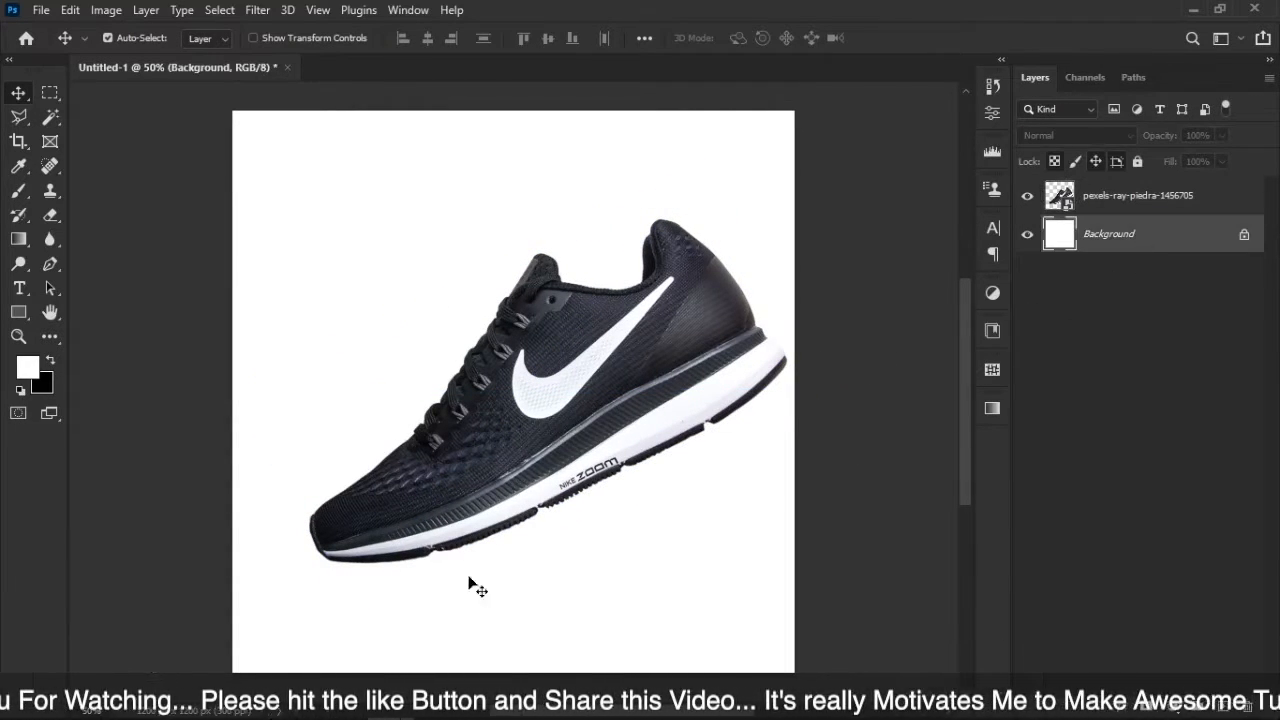
pyautogui.press('x')
pyautogui.hotkey('ctrl', 'shift', 'alt', 'n')
pyautogui.press('b')
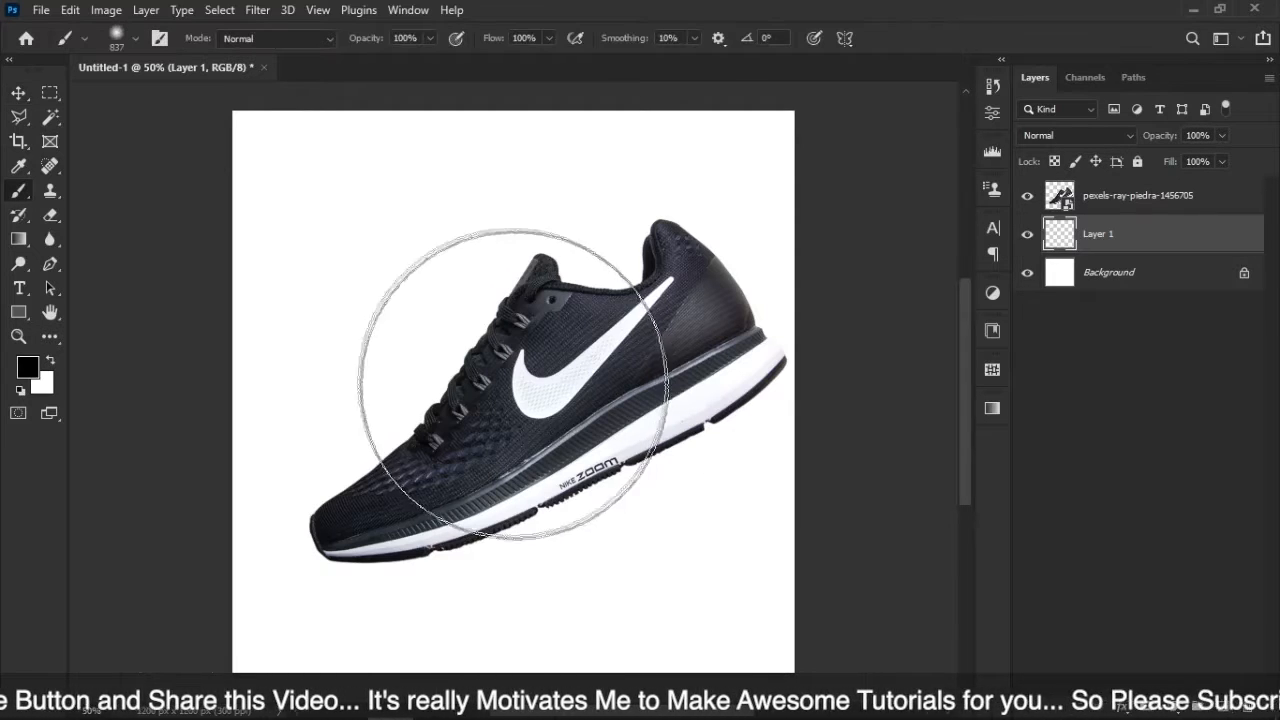
pyautogui.click(518, 404)
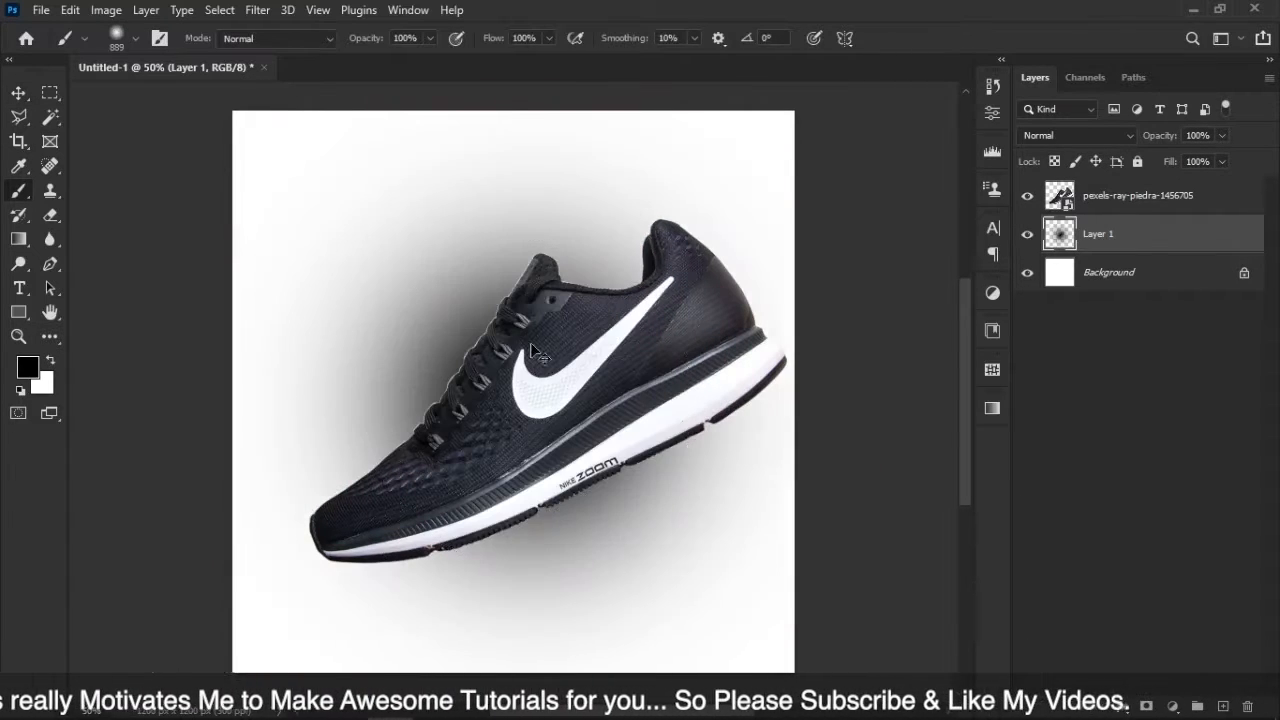
# Step: Flatten, skew and stretch the black spot into a ground shadow beneath the shoe's sole, extending past the canvas's right edge
pyautogui.hotkey('ctrl', 't')
pyautogui.moveTo(514, 112)
pyautogui.mouseDown()
pyautogui.moveTo(546, 526)
pyautogui.moveTo(500, 606)
pyautogui.moveTo(514, 646)
pyautogui.moveTo(456, 569)
pyautogui.mouseUp()
pyautogui.moveTo(706, 563); pyautogui.dragTo(731, 489)
pyautogui.moveTo(610, 527); pyautogui.dragTo(737, 532)
pyautogui.moveTo(812, 487); pyautogui.dragTo(818, 460)
pyautogui.moveTo(803, 521); pyautogui.dragTo(944, 497)
pyautogui.moveTo(686, 500); pyautogui.dragTo(697, 495)
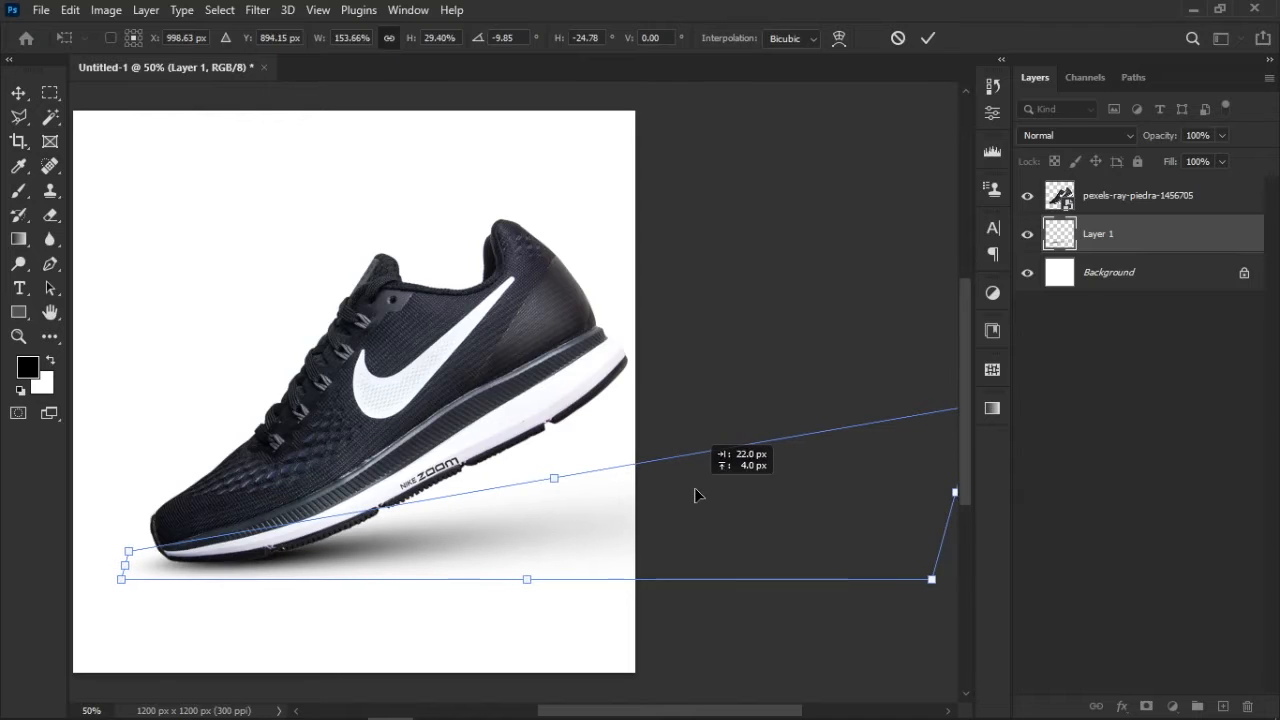
pyautogui.press('Return')
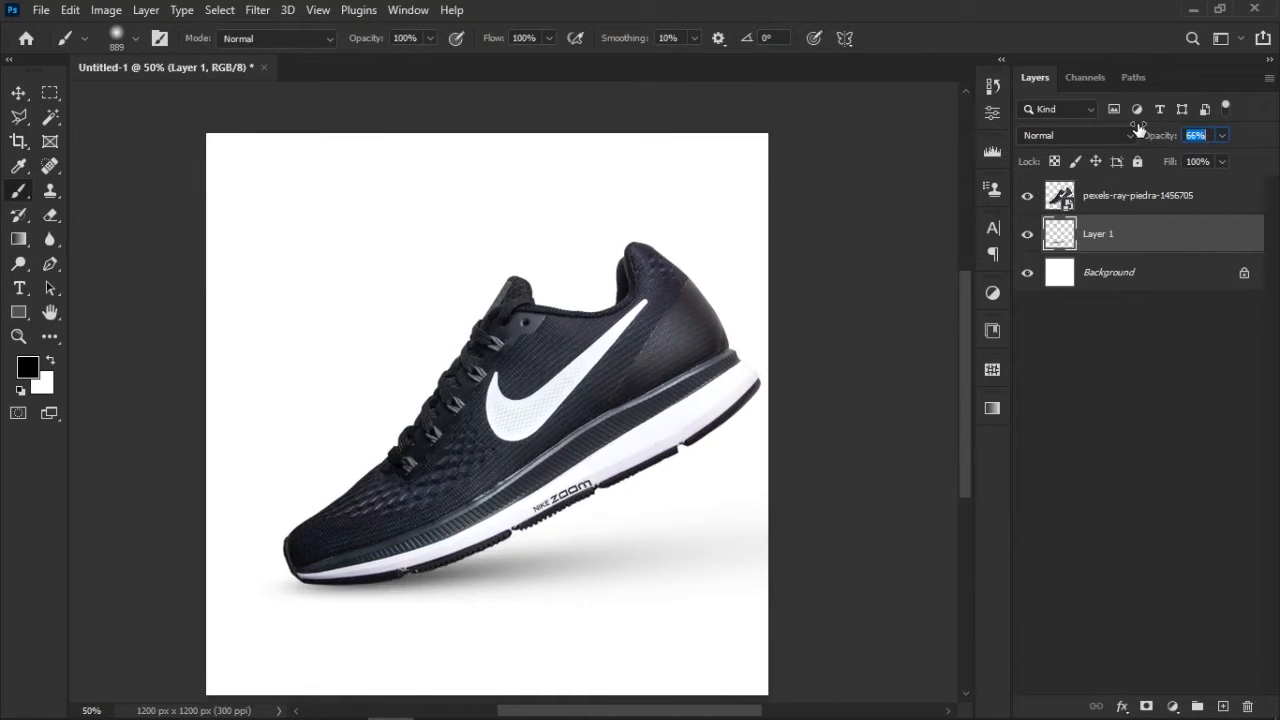
# Step: Set the shadow layer's opacity to 74% and deselect the layer
pyautogui.moveTo(1147, 130); pyautogui.dragTo(1148, 131)
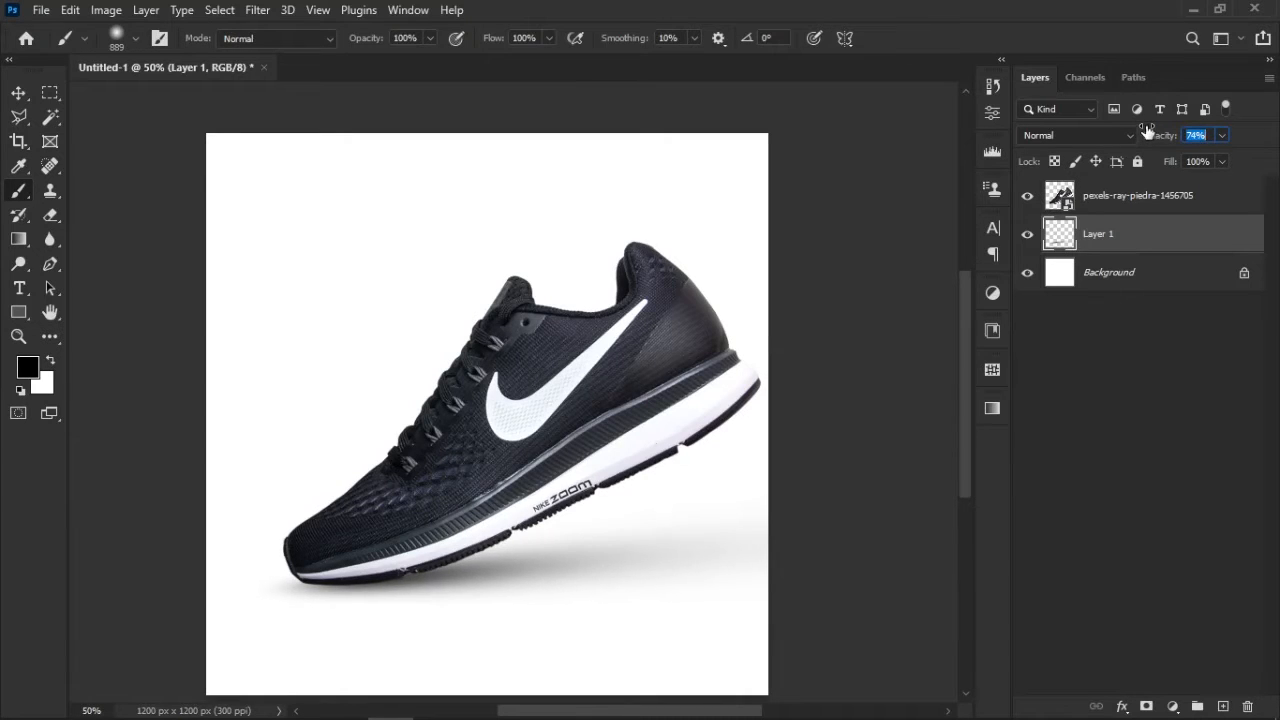
pyautogui.moveTo(752, 286); pyautogui.dragTo(846, 277)
pyautogui.press('v')
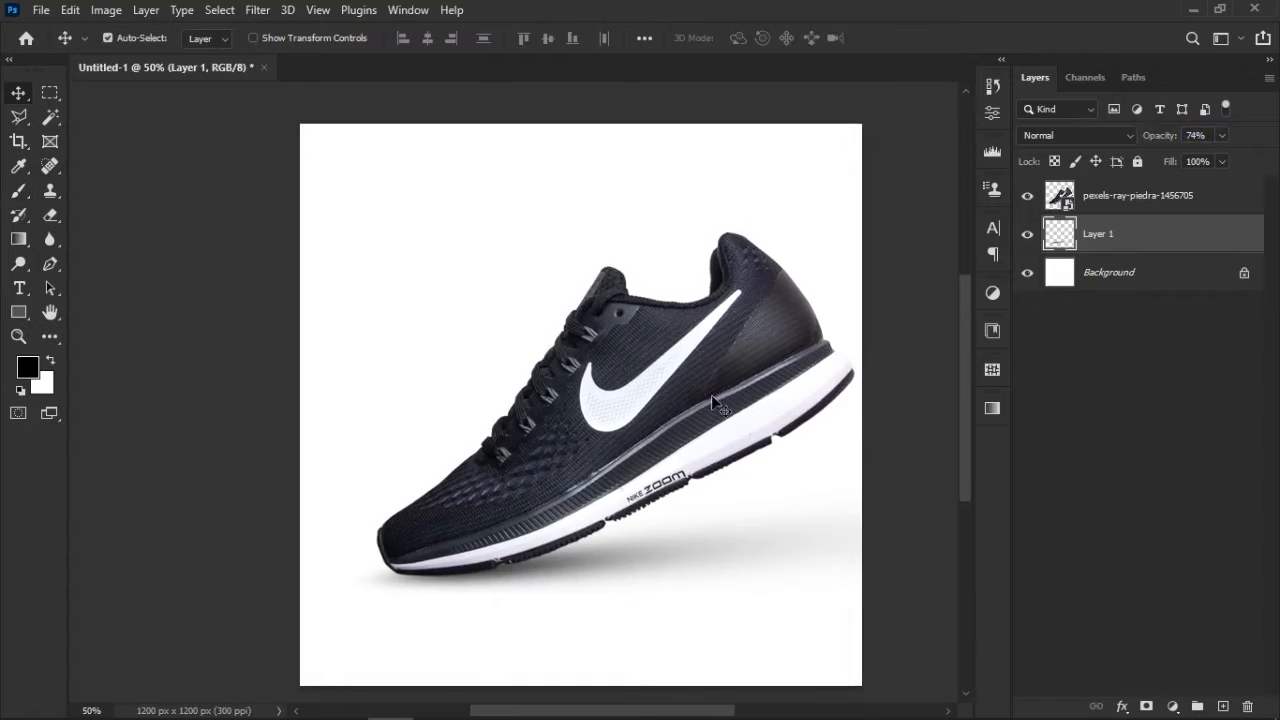
pyautogui.click(905, 486)
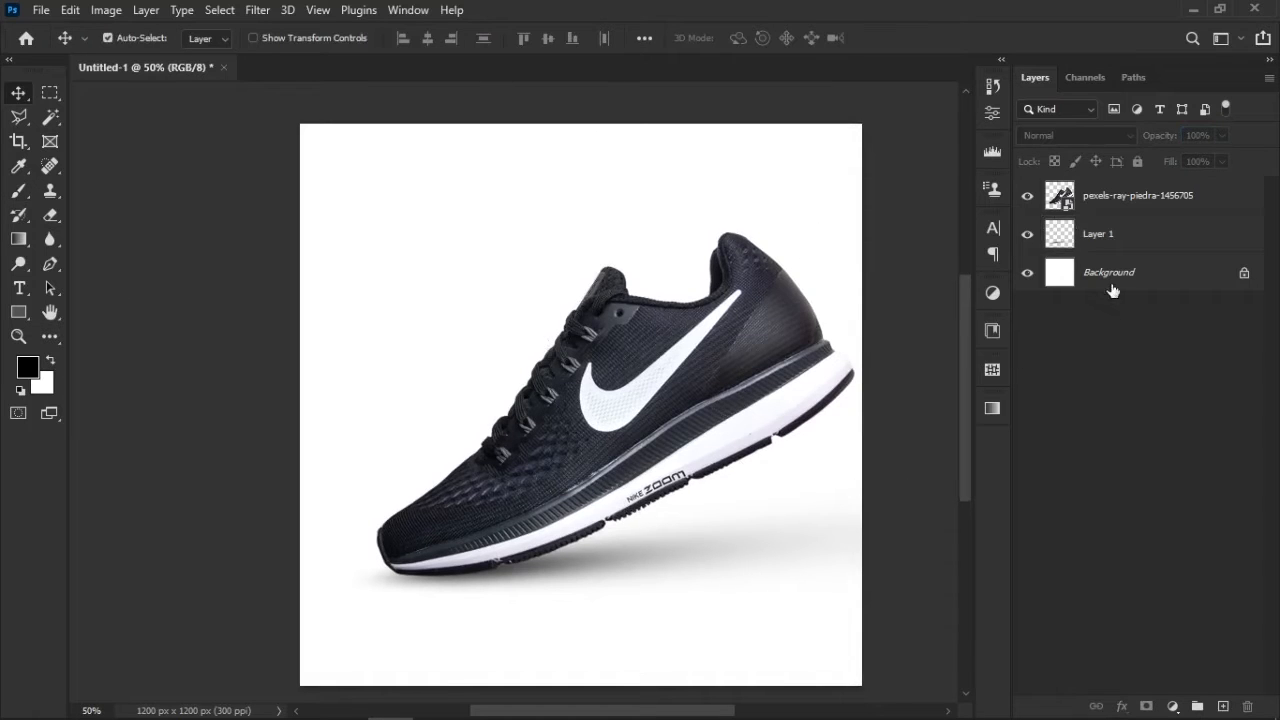
# Step: Draw a 1560 × 404 px rectangle above the Background, behind the lower part of the shoe, and round its corners to 202 px
pyautogui.click(1112, 285)
pyautogui.click(27, 314)
pyautogui.moveTo(527, 489); pyautogui.dragTo(943, 626)
pyautogui.moveTo(709, 551); pyautogui.dragTo(741, 543)
pyautogui.moveTo(255, 464); pyautogui.dragTo(592, 524)
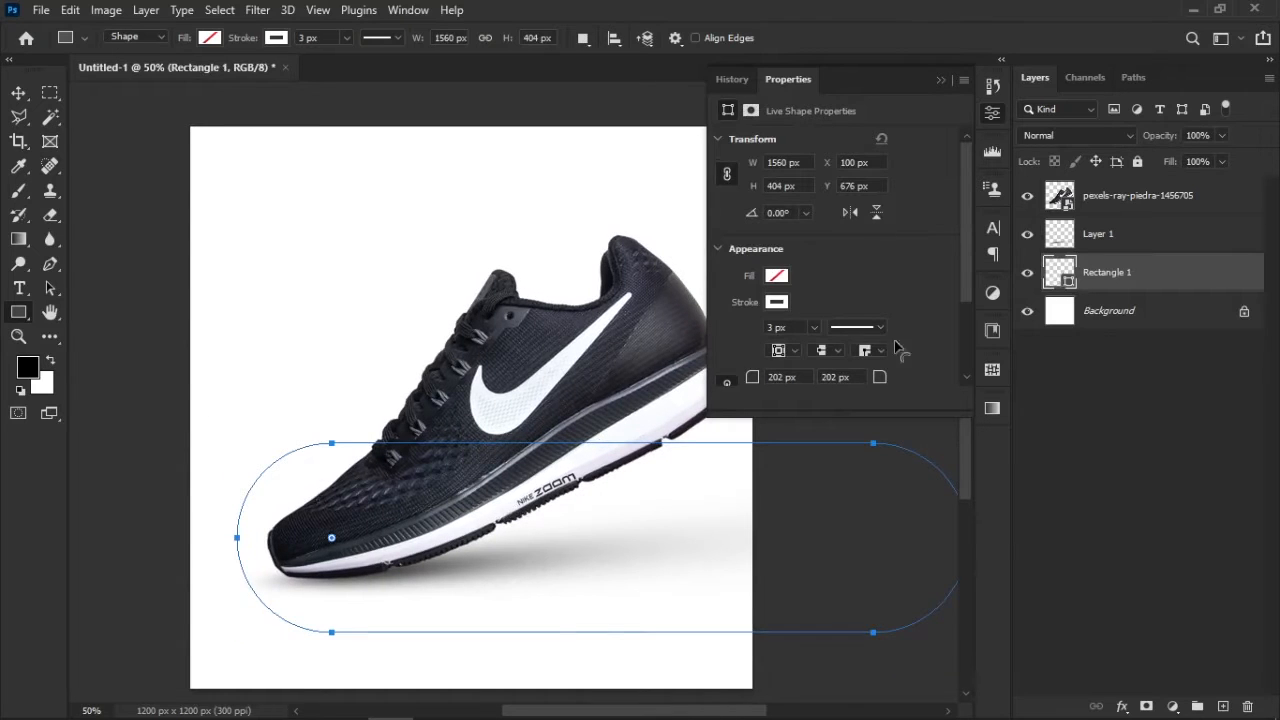
pyautogui.click(939, 80)
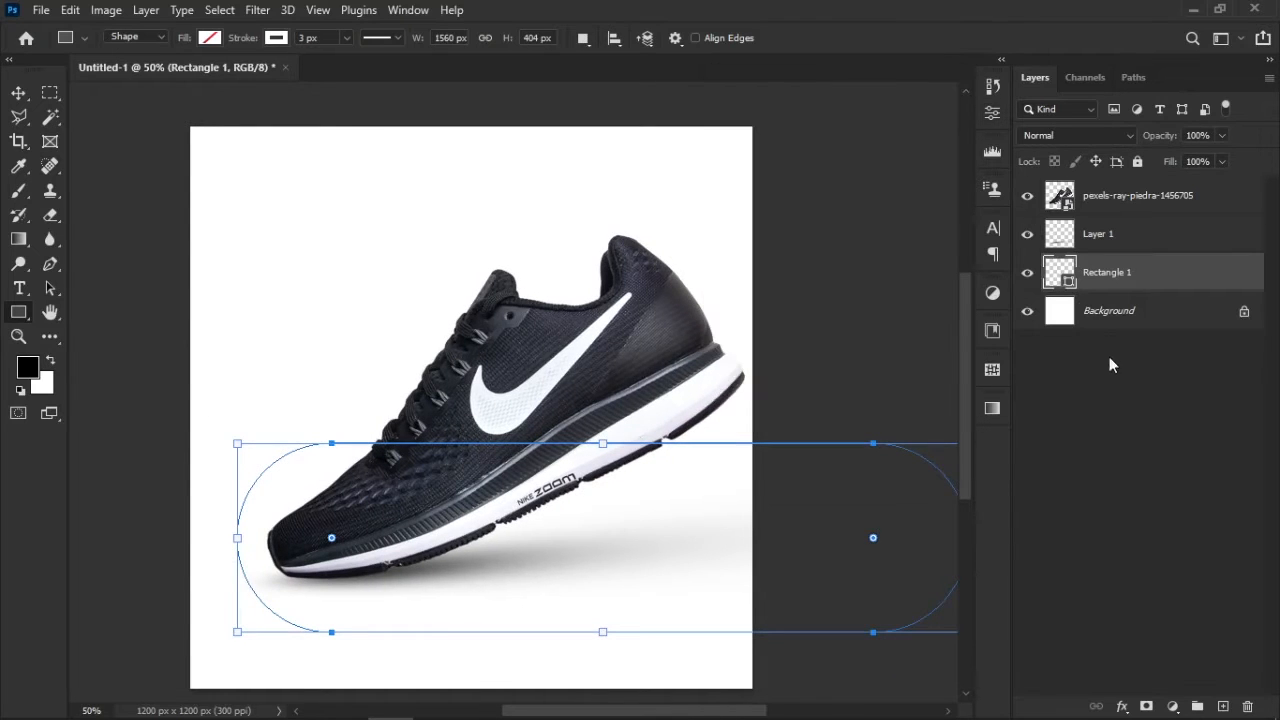
# Step: Remove the rounded rectangle's stroke and fill it with a bright mint green
pyautogui.click(276, 38)
pyautogui.click(216, 38)
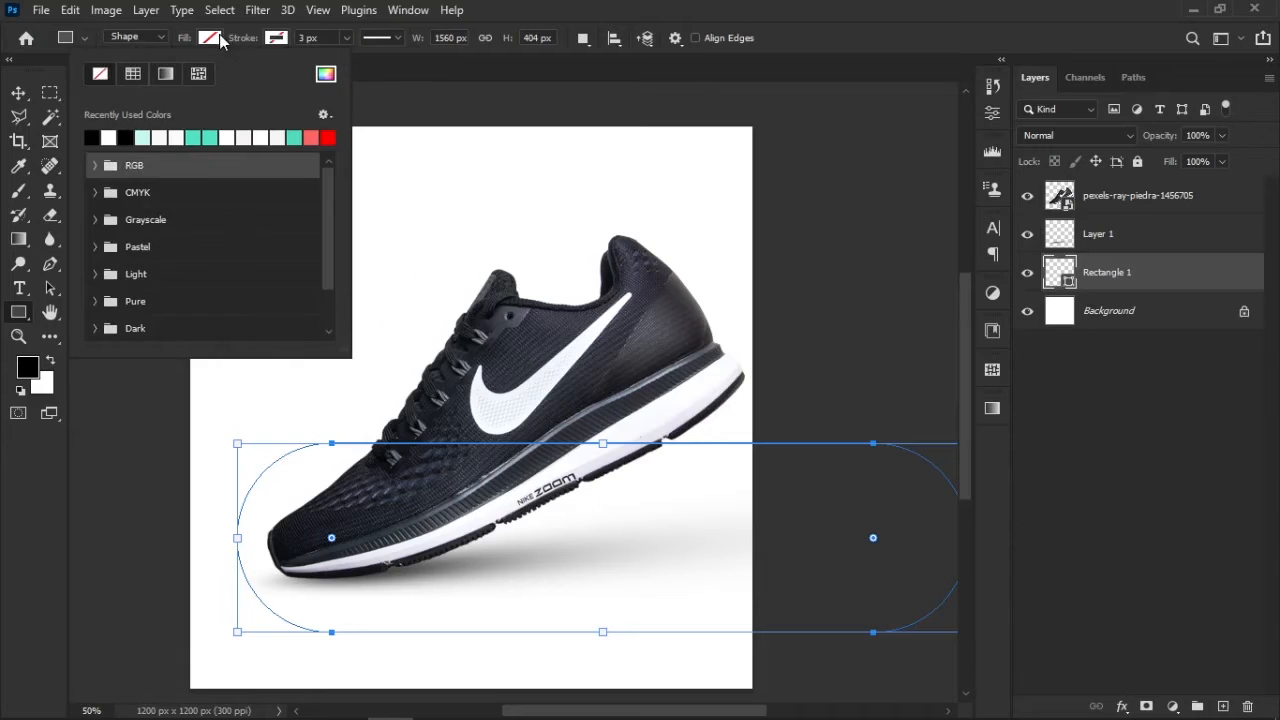
pyautogui.click(150, 137)
pyautogui.click(207, 138)
pyautogui.click(199, 138)
pyautogui.click(212, 137)
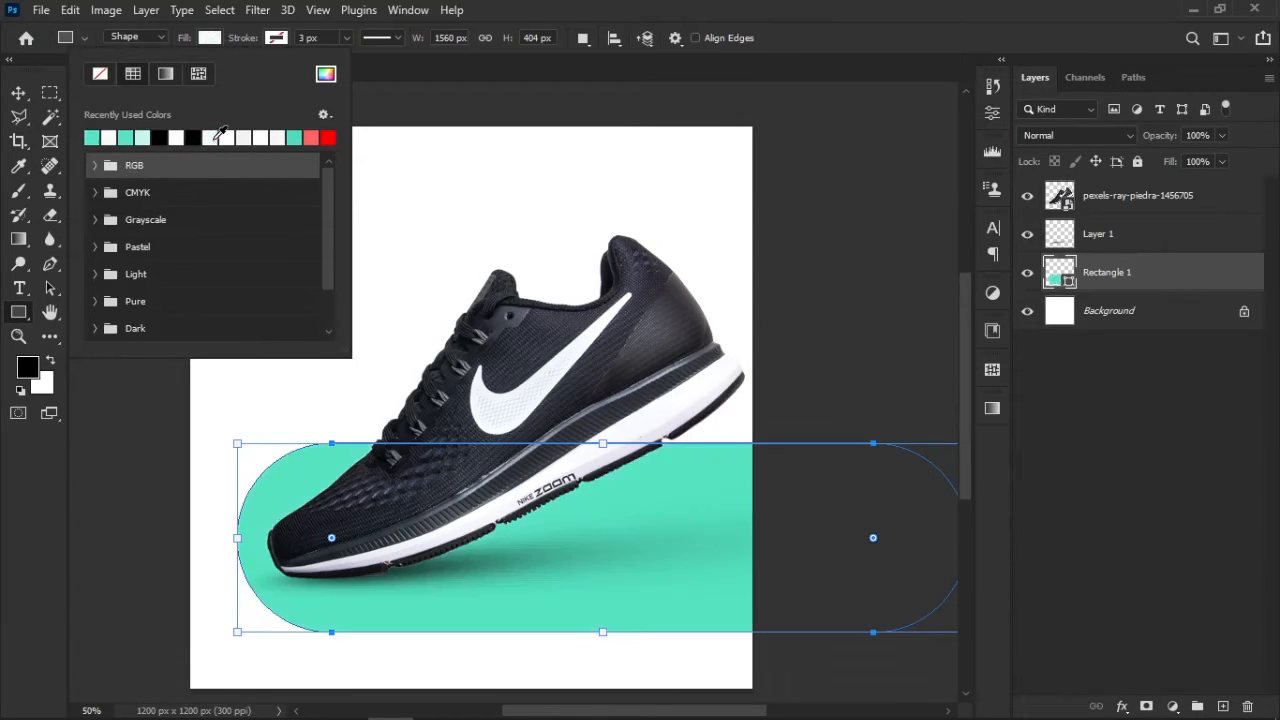
pyautogui.click(326, 73)
pyautogui.moveTo(956, 234)
pyautogui.mouseDown()
pyautogui.moveTo(963, 215)
pyautogui.moveTo(948, 217)
pyautogui.moveTo(964, 216)
pyautogui.moveTo(957, 246)
pyautogui.moveTo(966, 217)
pyautogui.moveTo(900, 226)
pyautogui.moveTo(920, 227)
pyautogui.mouseUp()
pyautogui.press('Return')
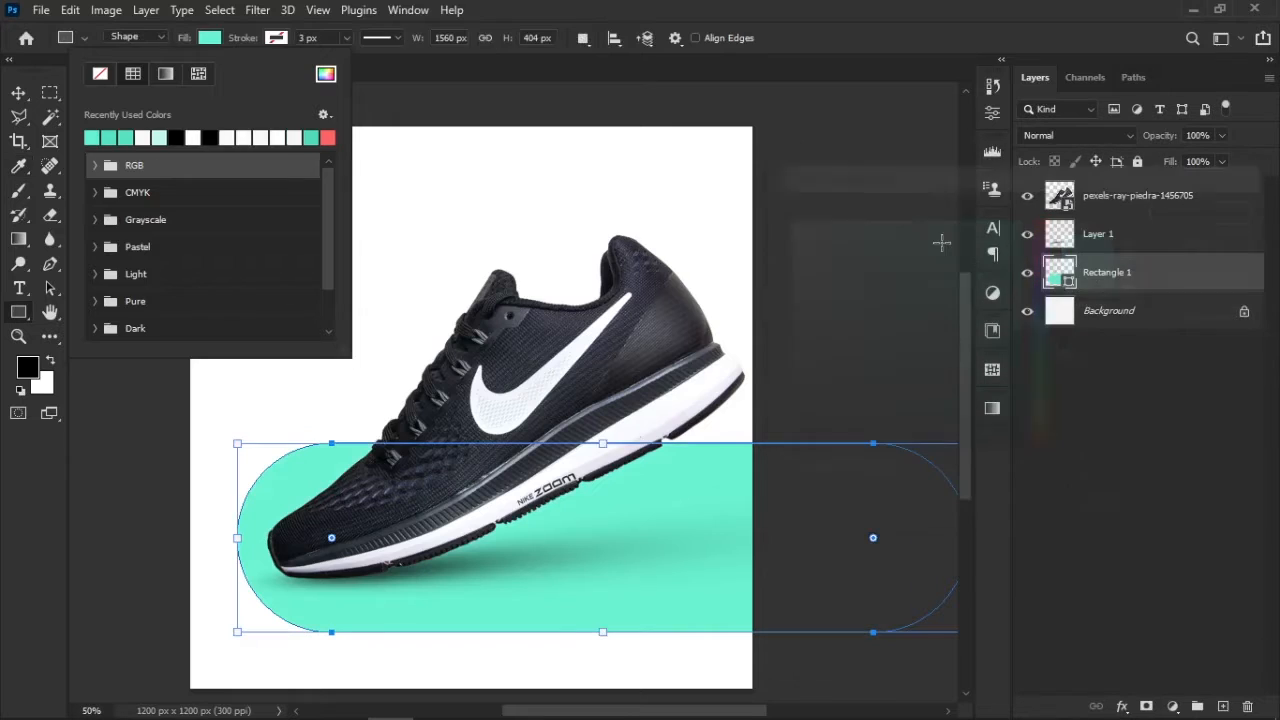
pyautogui.press('v')
pyautogui.click(872, 258)
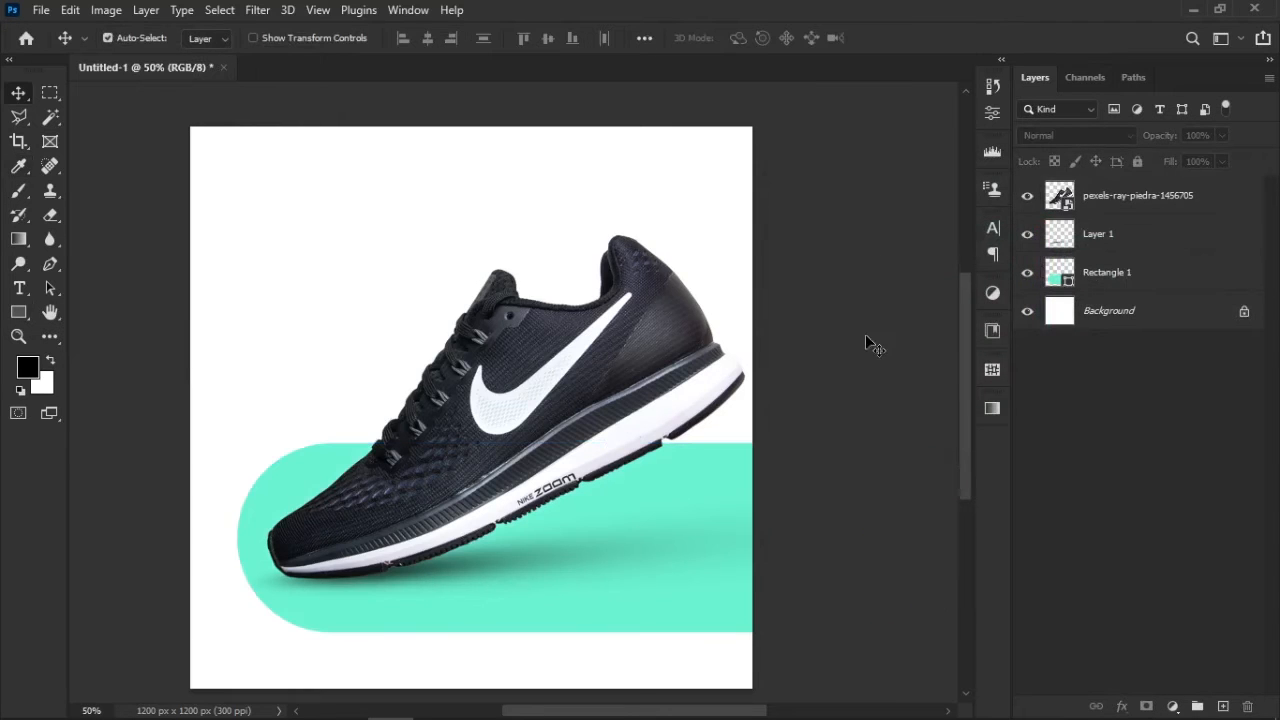
# Step: Enlarge the mint shape to 492 px high and increase its corner radius to make the ends fully round
pyautogui.moveTo(704, 522); pyautogui.dragTo(685, 516)
pyautogui.press('a')
pyautogui.moveTo(586, 438); pyautogui.dragTo(584, 418)
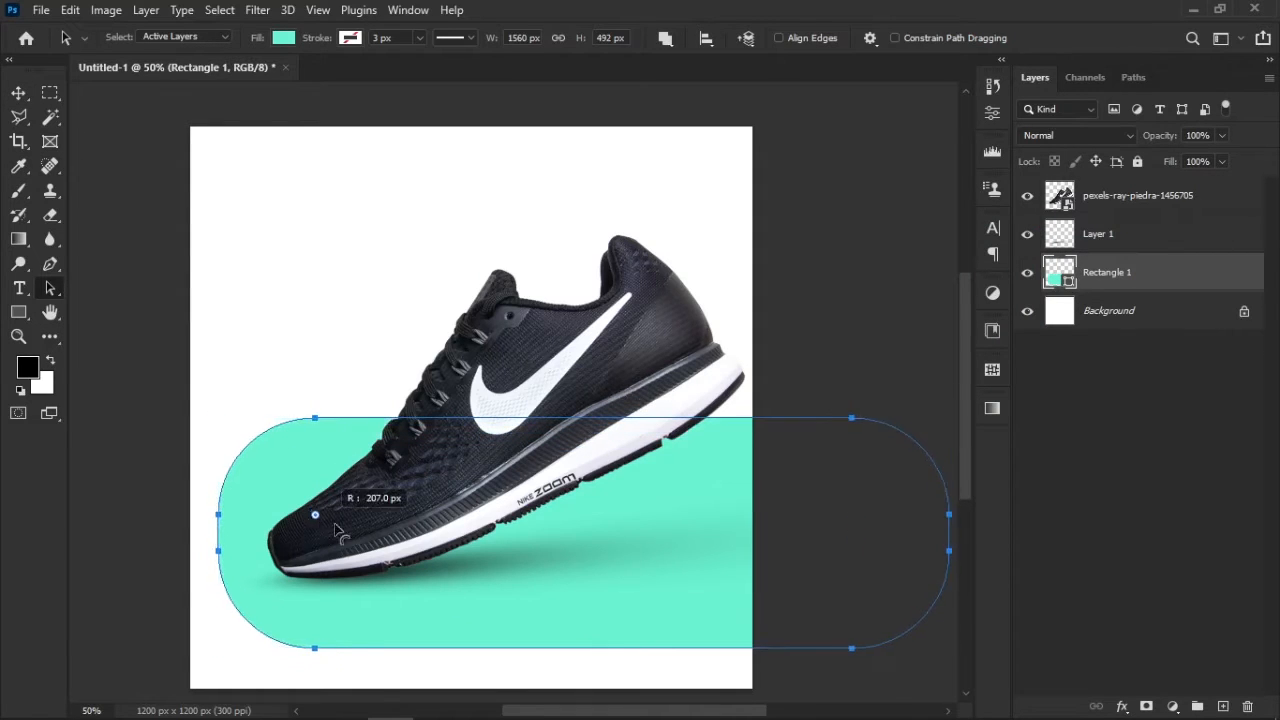
pyautogui.click(785, 536)
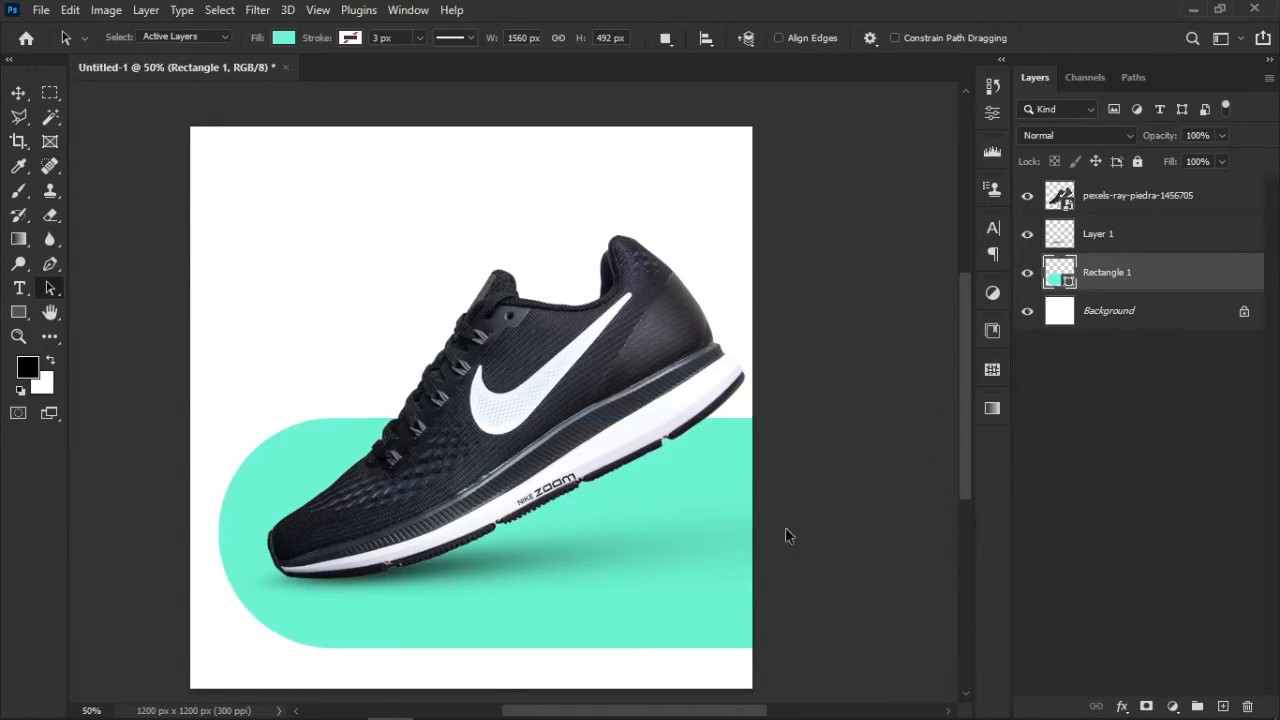
# Step: Shift the mint shape slightly and lower its top edge to make it 440 px high
pyautogui.moveTo(803, 467); pyautogui.dragTo(786, 490)
pyautogui.click(820, 440)
pyautogui.moveTo(719, 439); pyautogui.dragTo(766, 470)
pyautogui.click(814, 412)
pyautogui.click(637, 473)
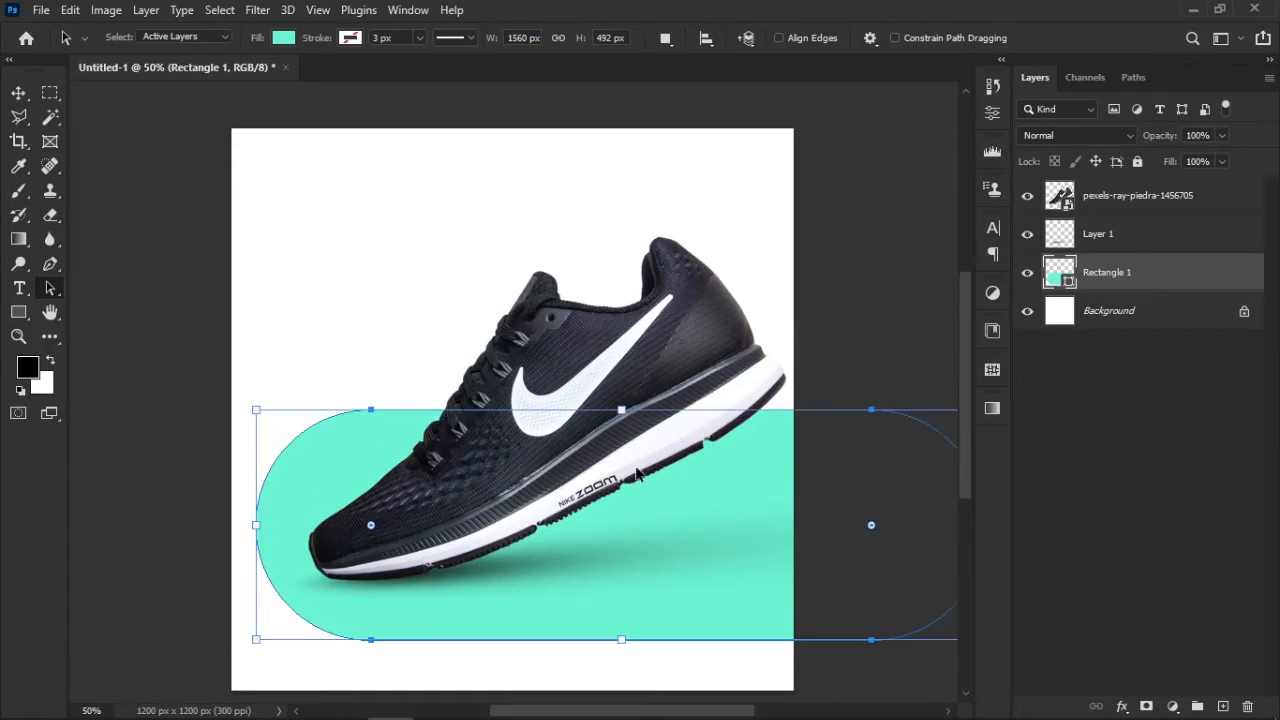
pyautogui.moveTo(623, 410); pyautogui.dragTo(623, 434)
pyautogui.click(789, 421)
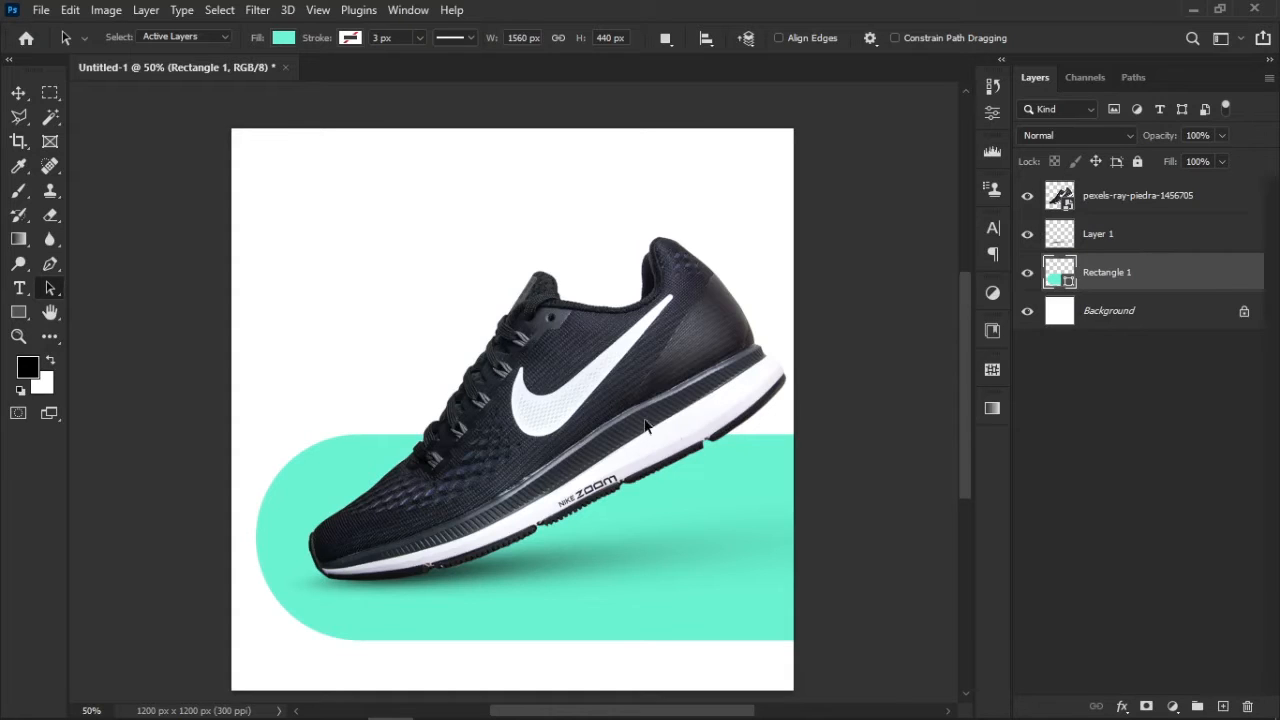
# Step: Add the text "PERFECT" in Montserrat Bold behind the shoe's upper part and scale it up to 41.67 pt
pyautogui.press('t')
pyautogui.click(415, 301)
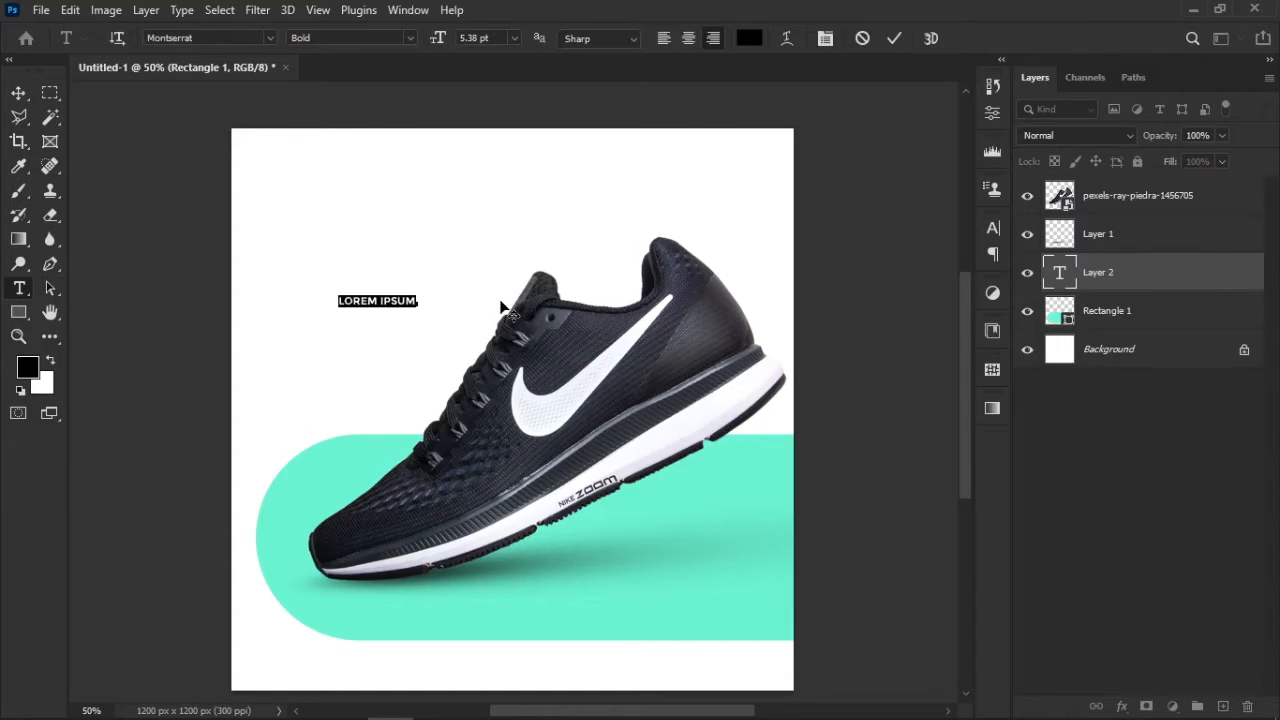
pyautogui.press('BackSpace')
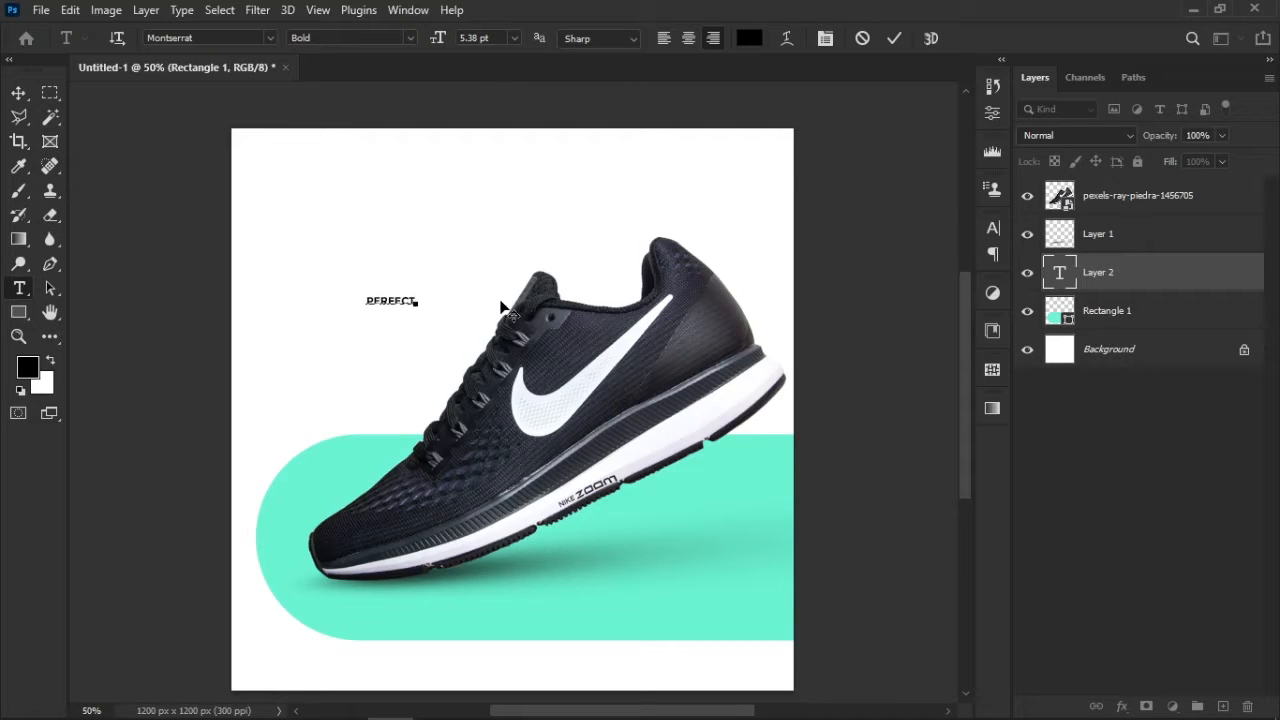
pyautogui.hotkey('ctrl', 't')
pyautogui.moveTo(416, 312); pyautogui.dragTo(660, 267)
pyautogui.press('Return')
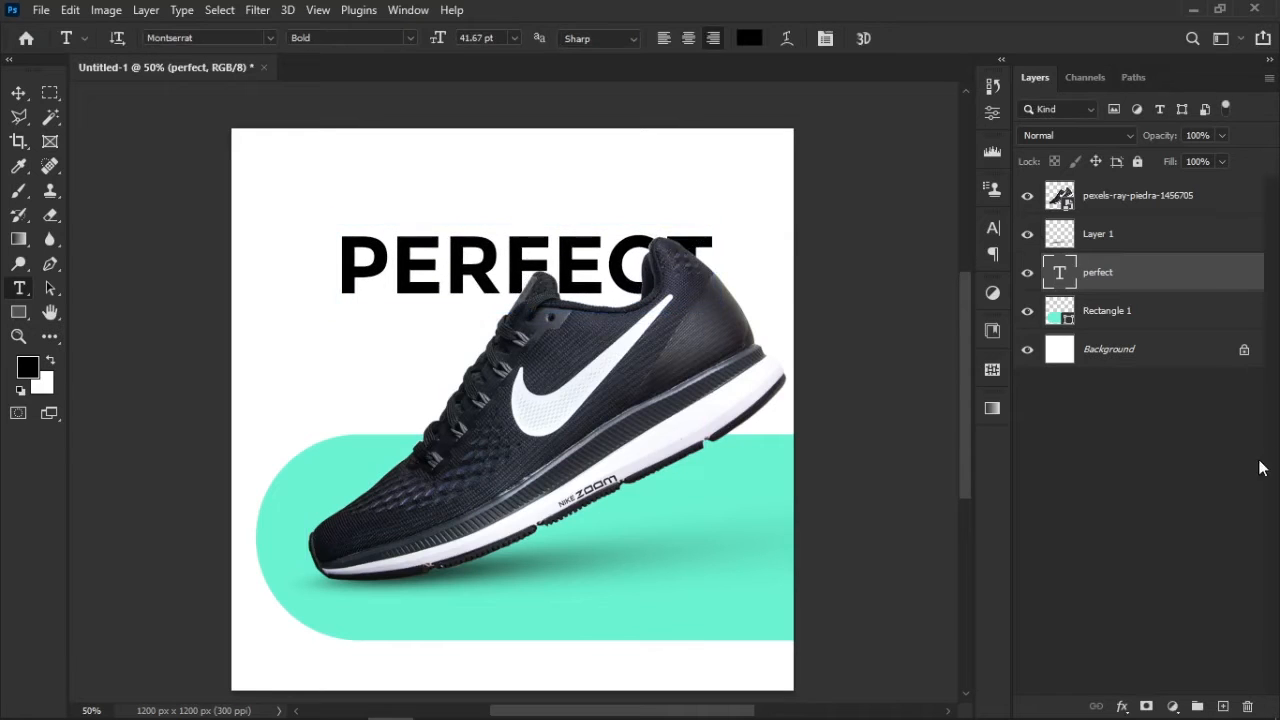
# Step: Change the "PERFECT" text color to mint green 62dfc1, sampled from the shape behind the shoe
pyautogui.click(997, 227)
pyautogui.click(926, 334)
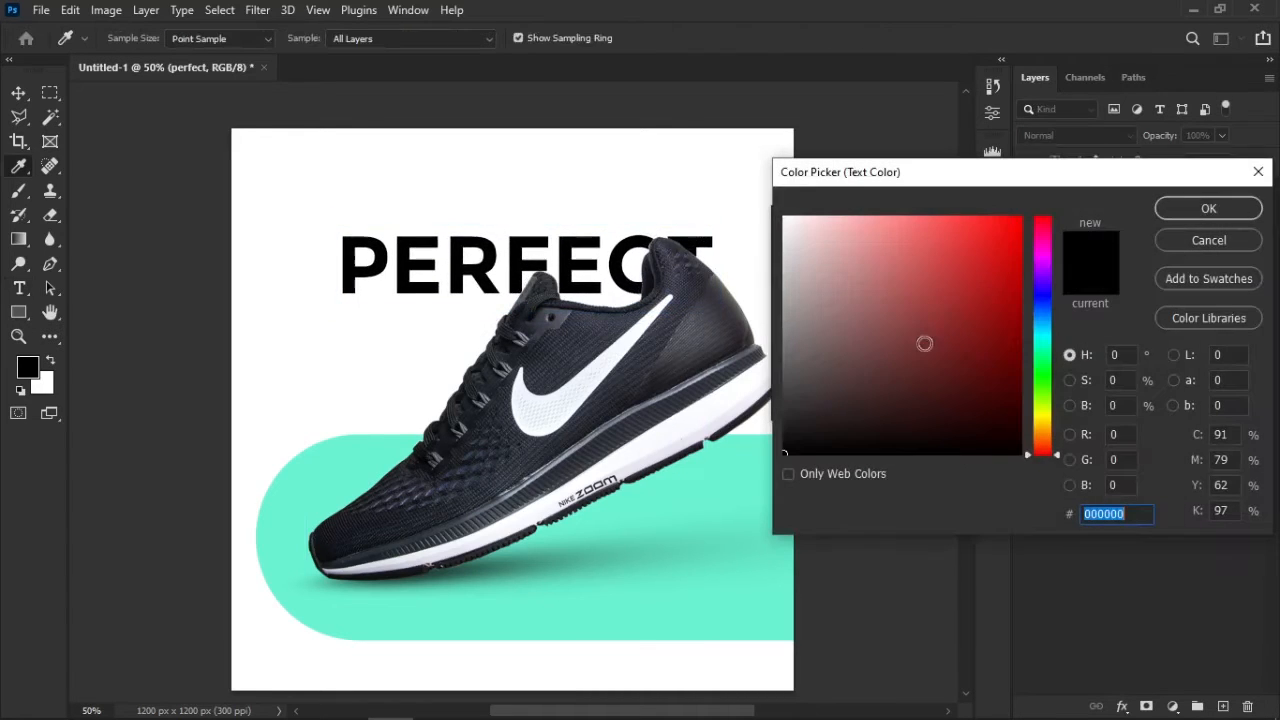
pyautogui.click(704, 532)
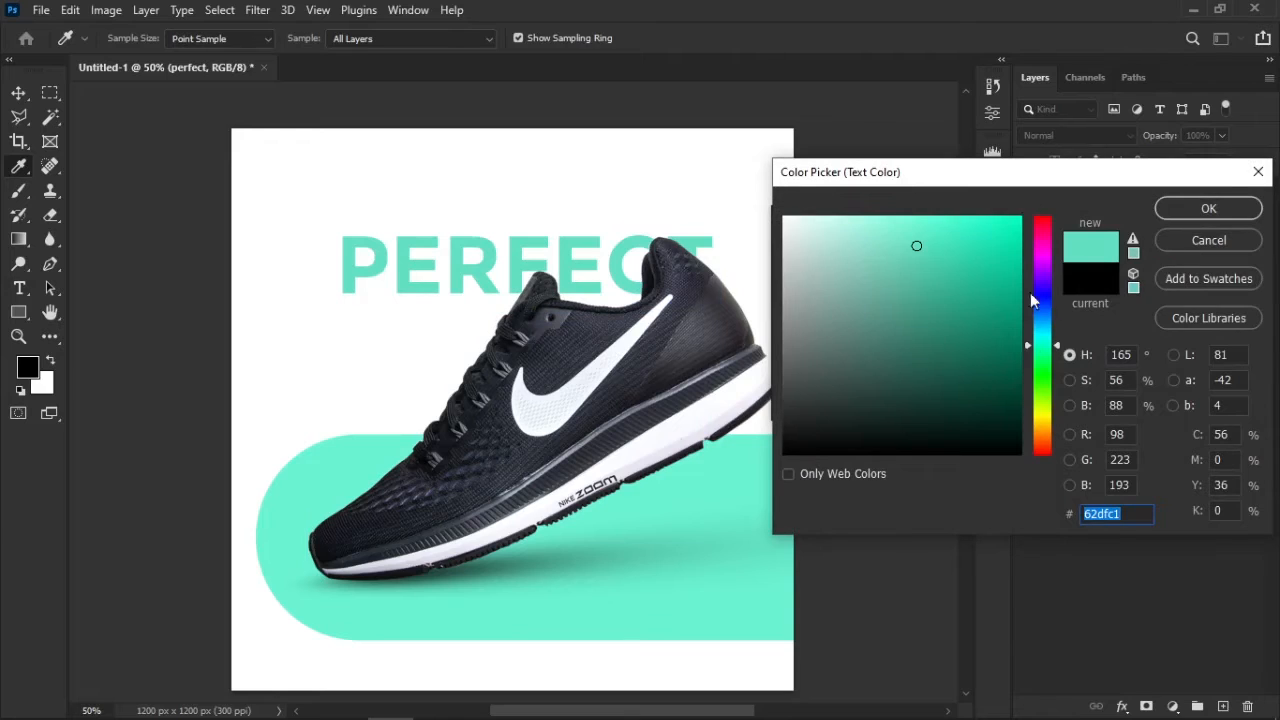
pyautogui.click(1203, 208)
# Step: Add a Solid Color fill layer directly above the Background in very light grey f3f3f3
pyautogui.click(1128, 351)
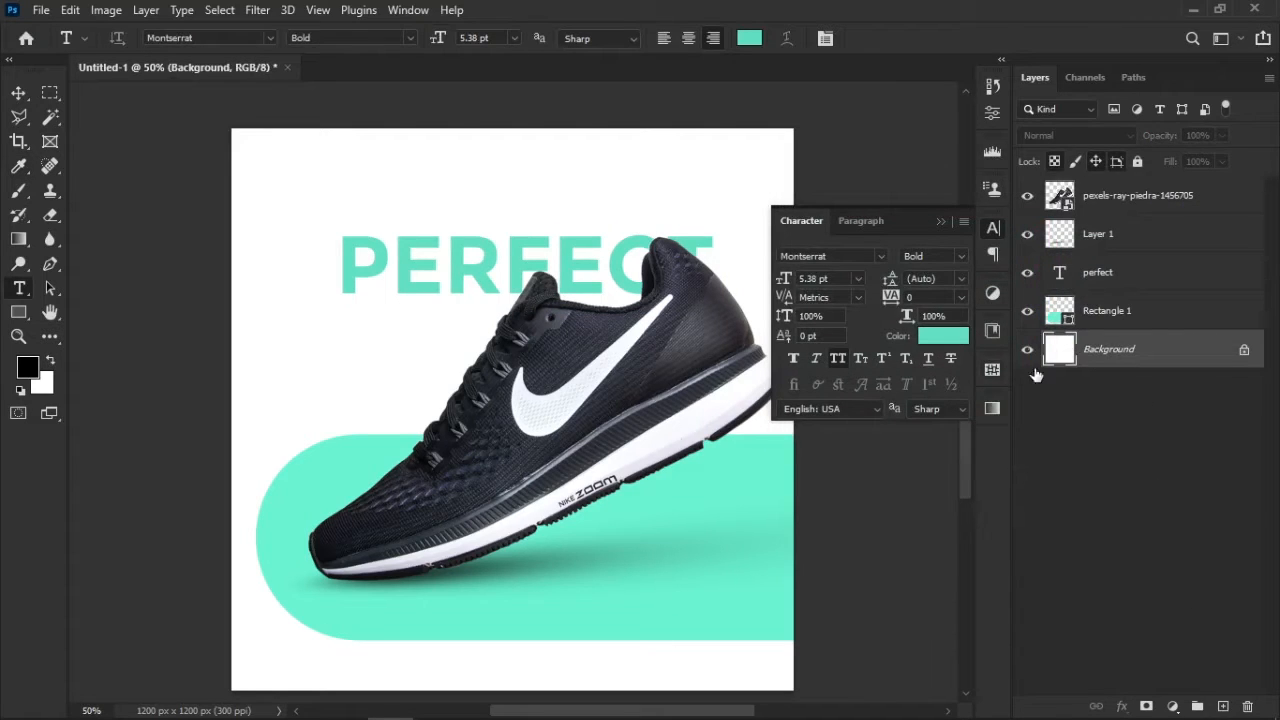
pyautogui.click(1177, 708)
pyautogui.click(1180, 375)
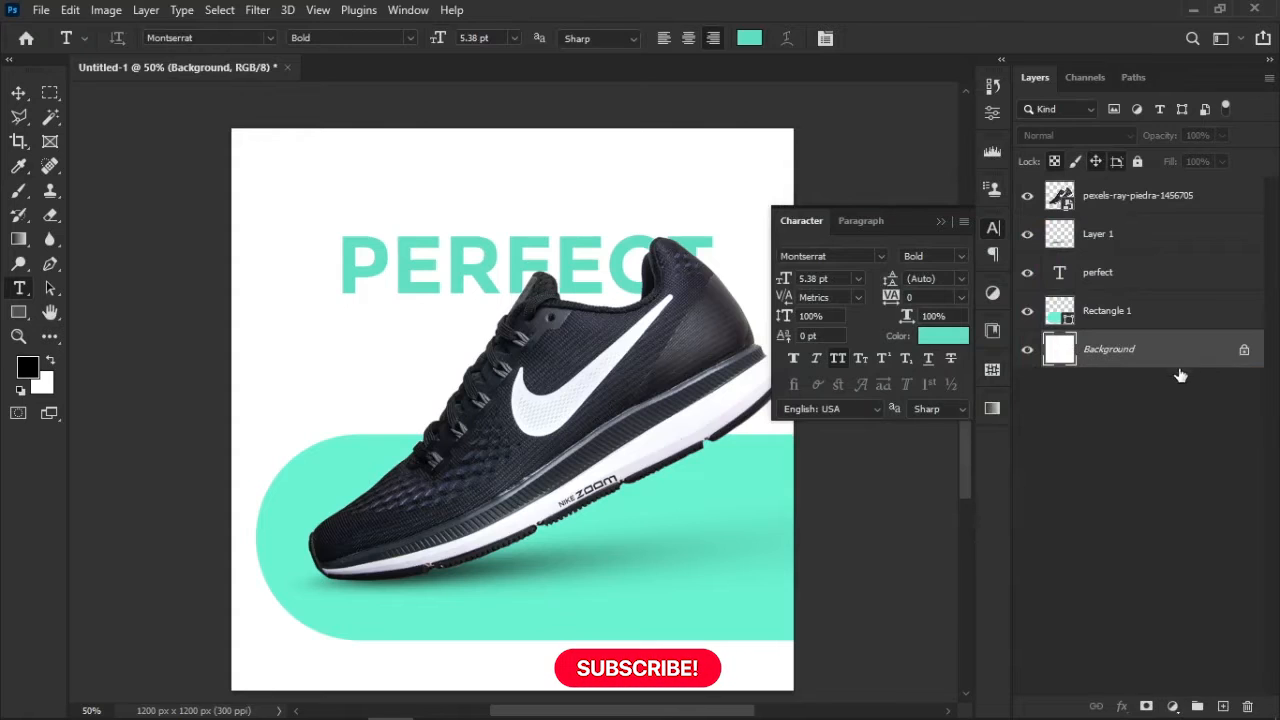
pyautogui.click(1173, 707)
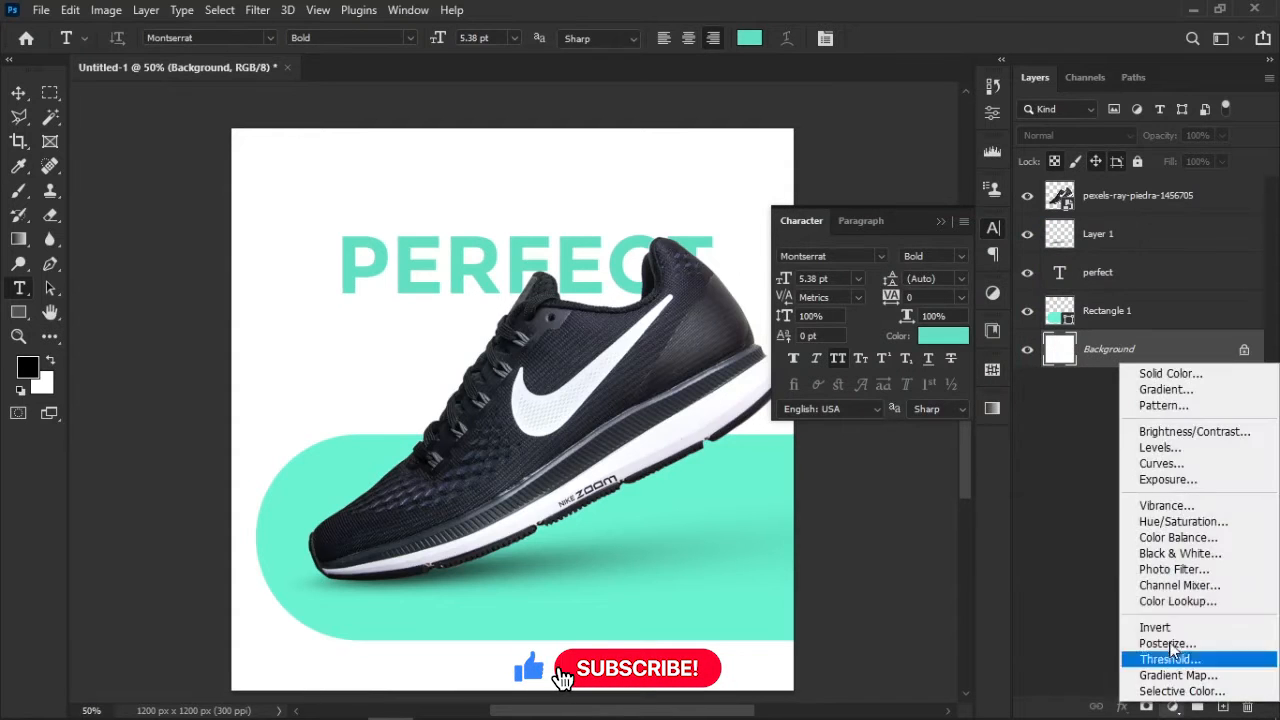
pyautogui.click(1138, 377)
pyautogui.moveTo(792, 242); pyautogui.dragTo(758, 221)
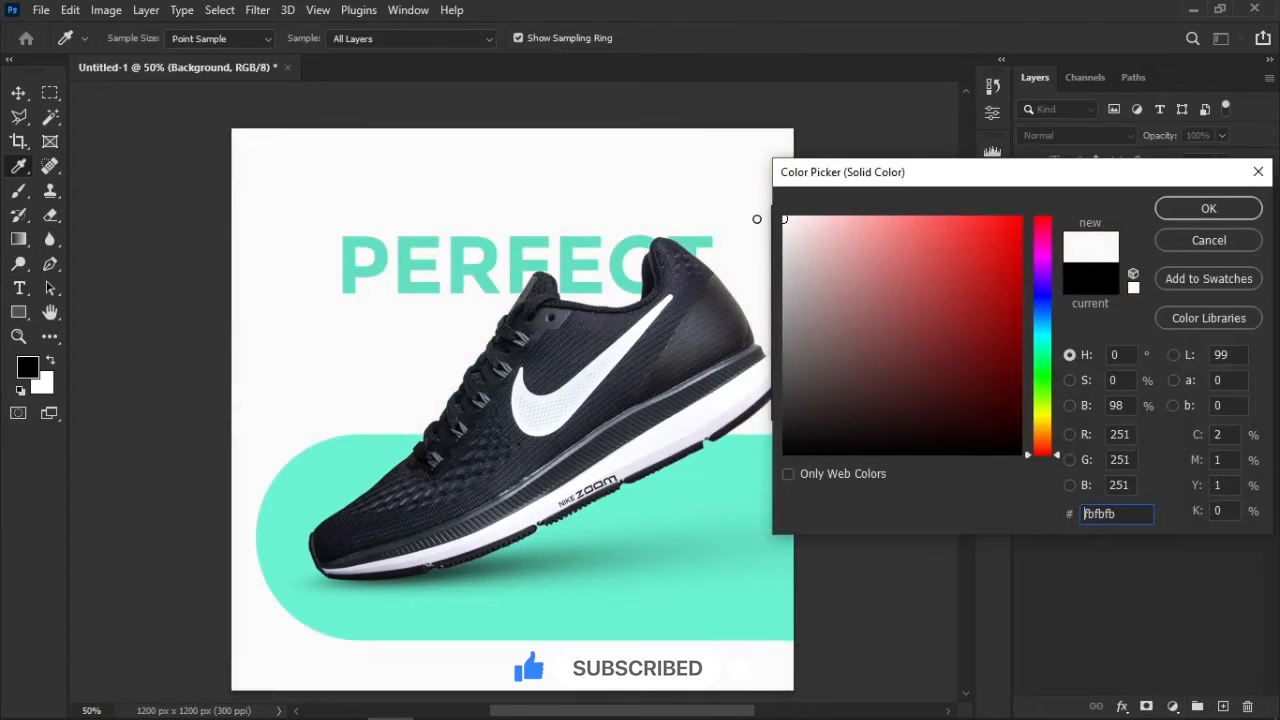
pyautogui.moveTo(757, 220); pyautogui.dragTo(757, 226)
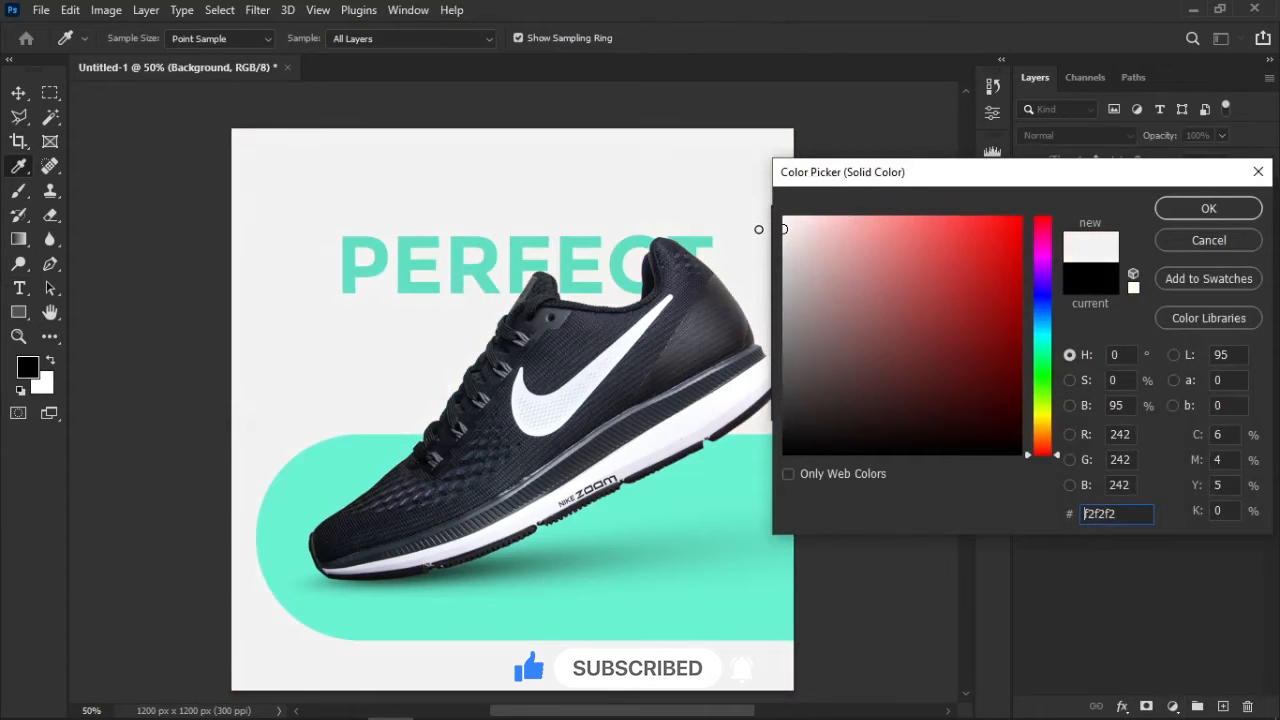
pyautogui.moveTo(758, 229); pyautogui.dragTo(756, 229)
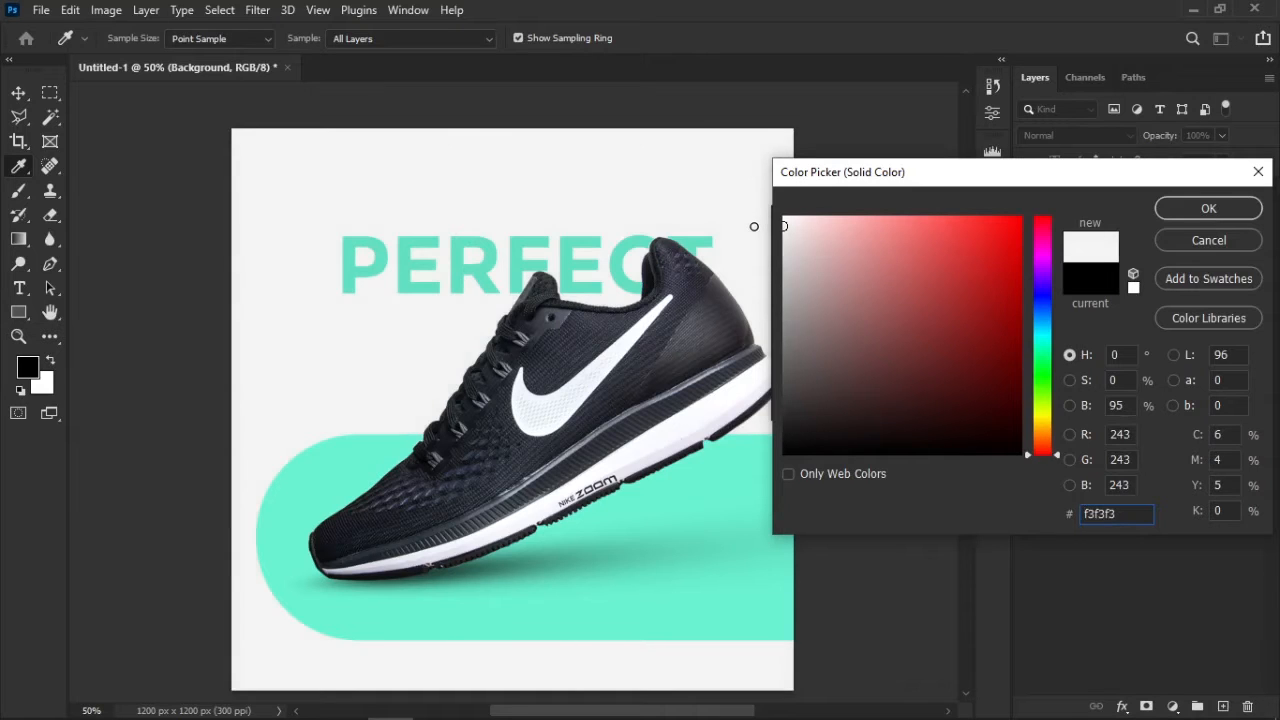
pyautogui.click(1209, 208)
pyautogui.press('t')
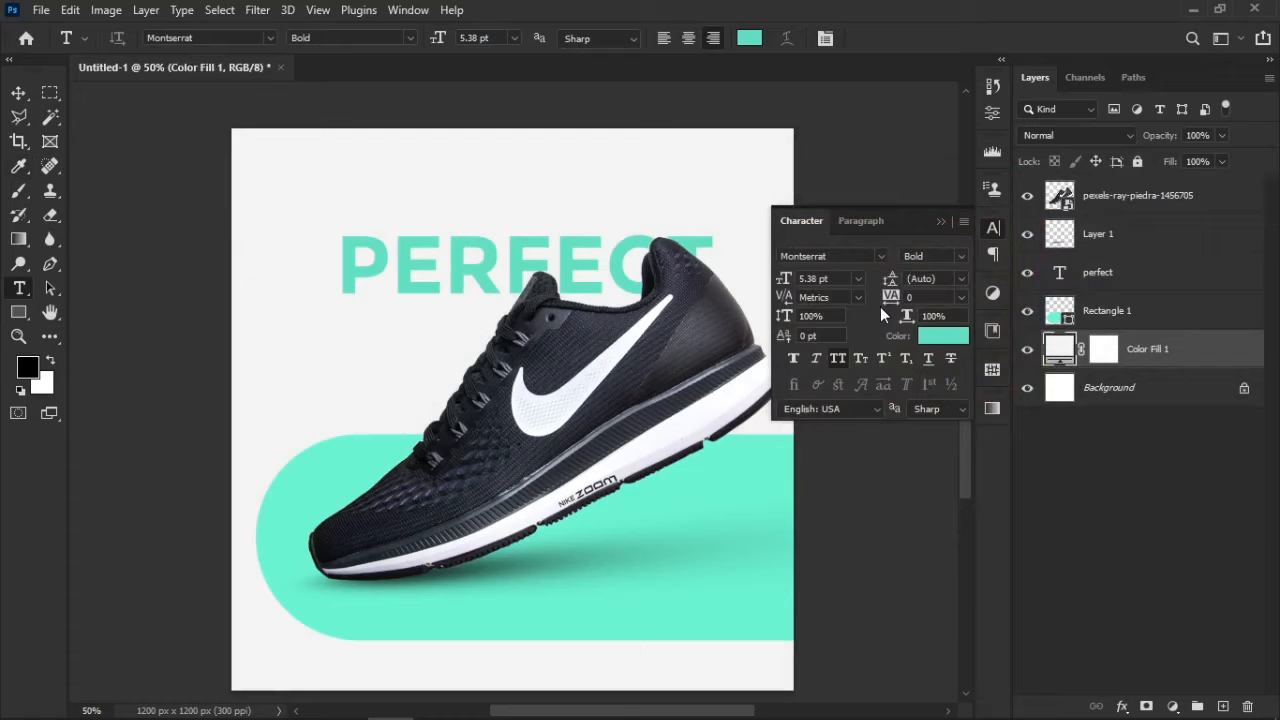
# Step: Shift the "PERFECT" text slightly to the left and change its font style to Montserrat Black Italic
pyautogui.click(940, 221)
pyautogui.press('v')
pyautogui.moveTo(586, 249); pyautogui.dragTo(579, 249)
pyautogui.click(993, 228)
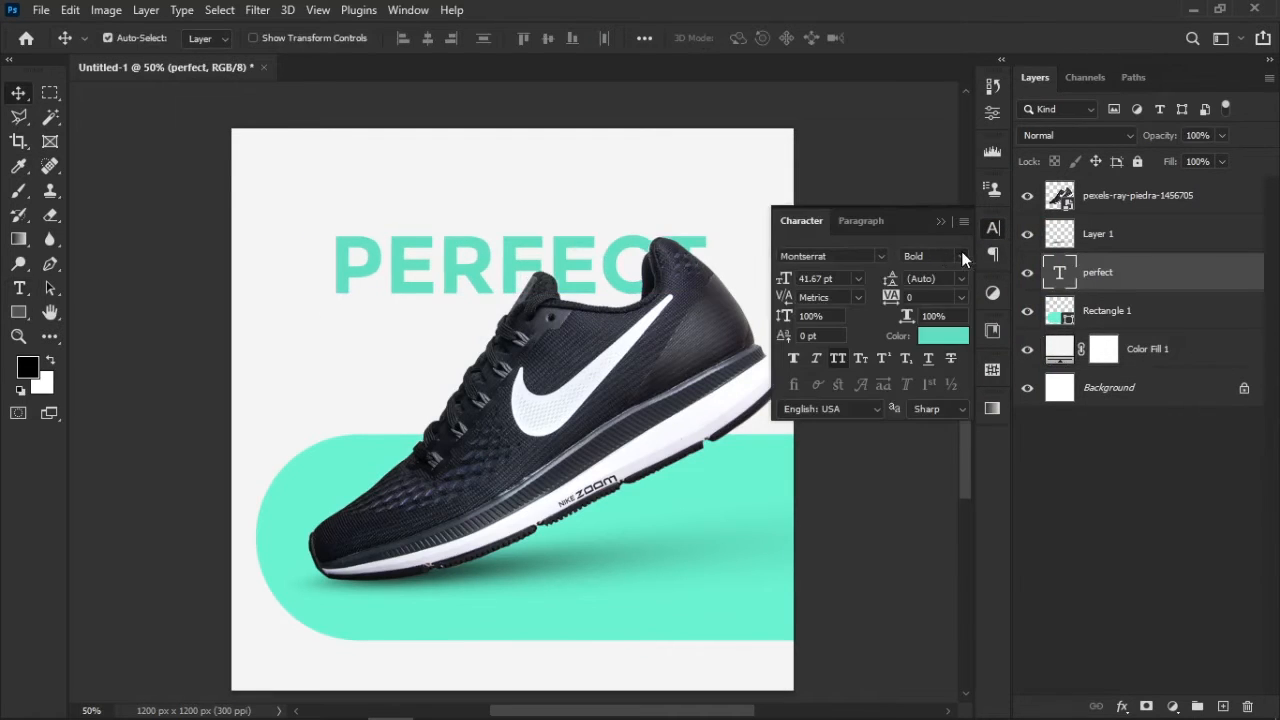
pyautogui.click(962, 259)
pyautogui.click(988, 550)
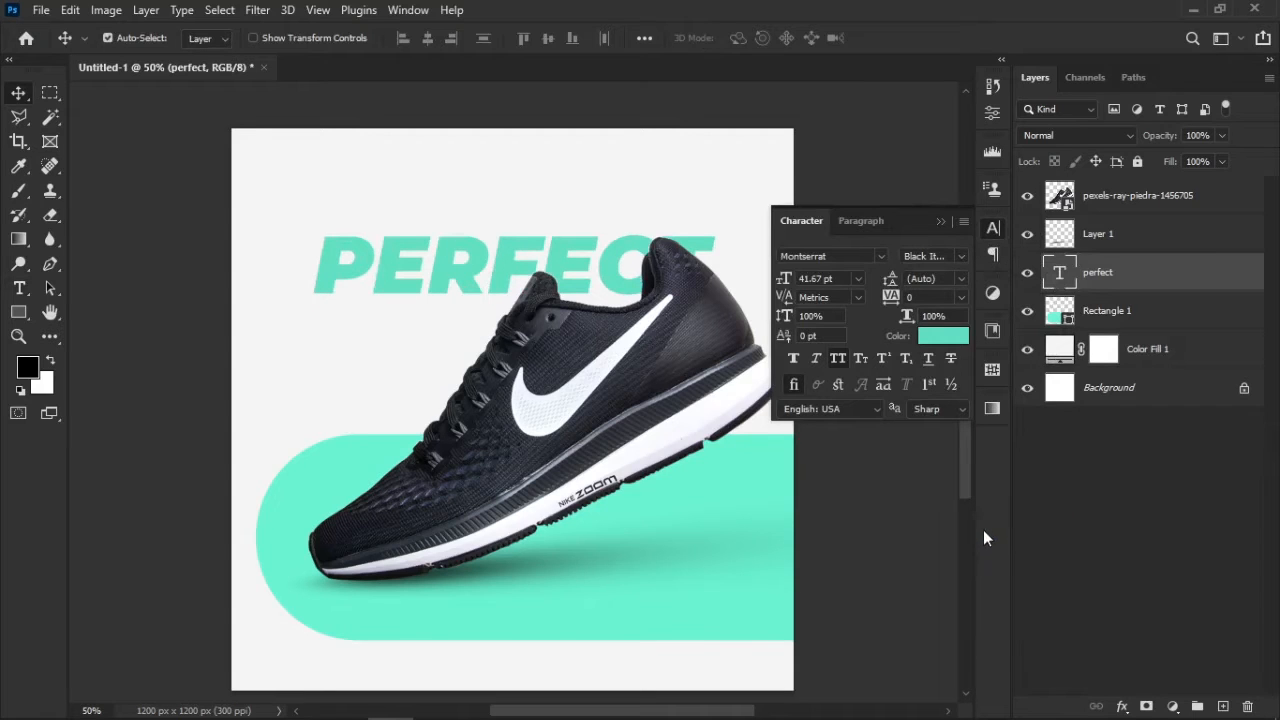
pyautogui.click(934, 229)
# Step: Scale the "PERFECT" text down slightly and reposition it a little higher behind the shoe's heel collar
pyautogui.hotkey('ctrl', 't')
pyautogui.moveTo(718, 258); pyautogui.dragTo(678, 247)
pyautogui.moveTo(333, 220); pyautogui.dragTo(329, 211)
pyautogui.moveTo(709, 220)
pyautogui.mouseDown()
pyautogui.moveTo(703, 209)
pyautogui.moveTo(703, 241)
pyautogui.mouseUp()
pyautogui.press('Return')
# Step: Lower the shoe layer's opacity to 49% and rasterize the "PERFECT" text layer
pyautogui.click(1128, 216)
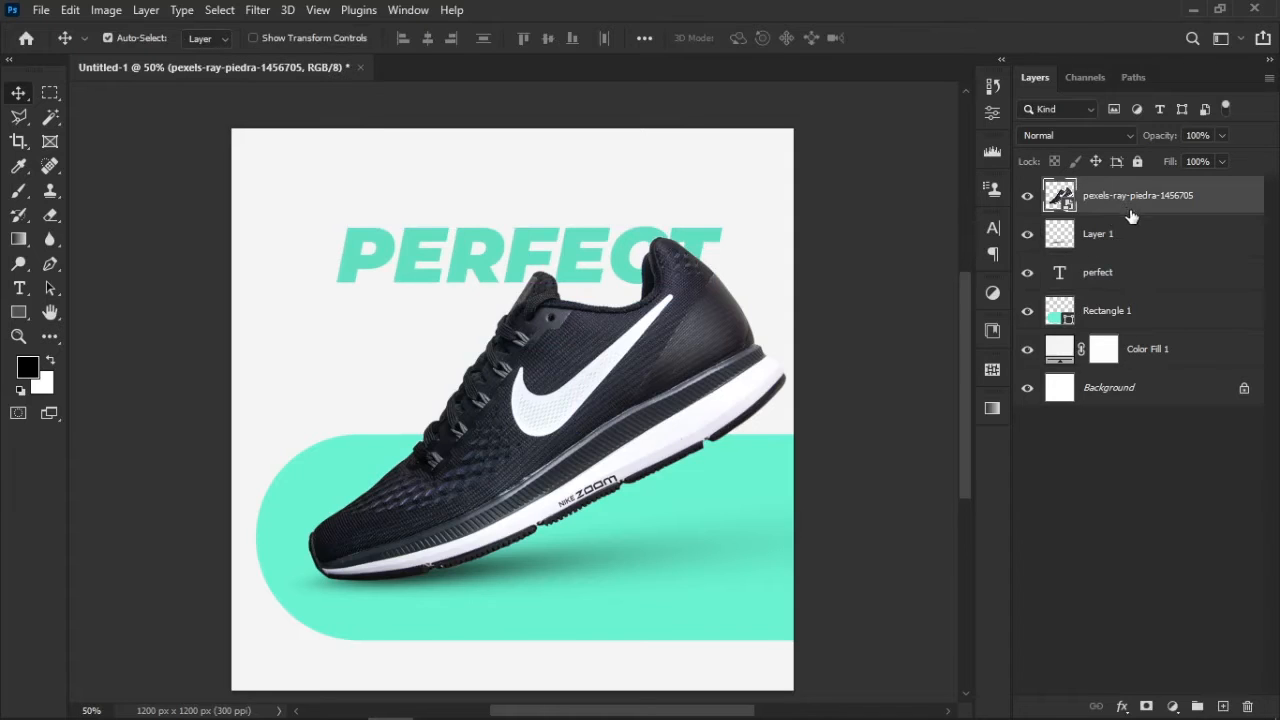
pyautogui.moveTo(1131, 133); pyautogui.dragTo(1101, 126)
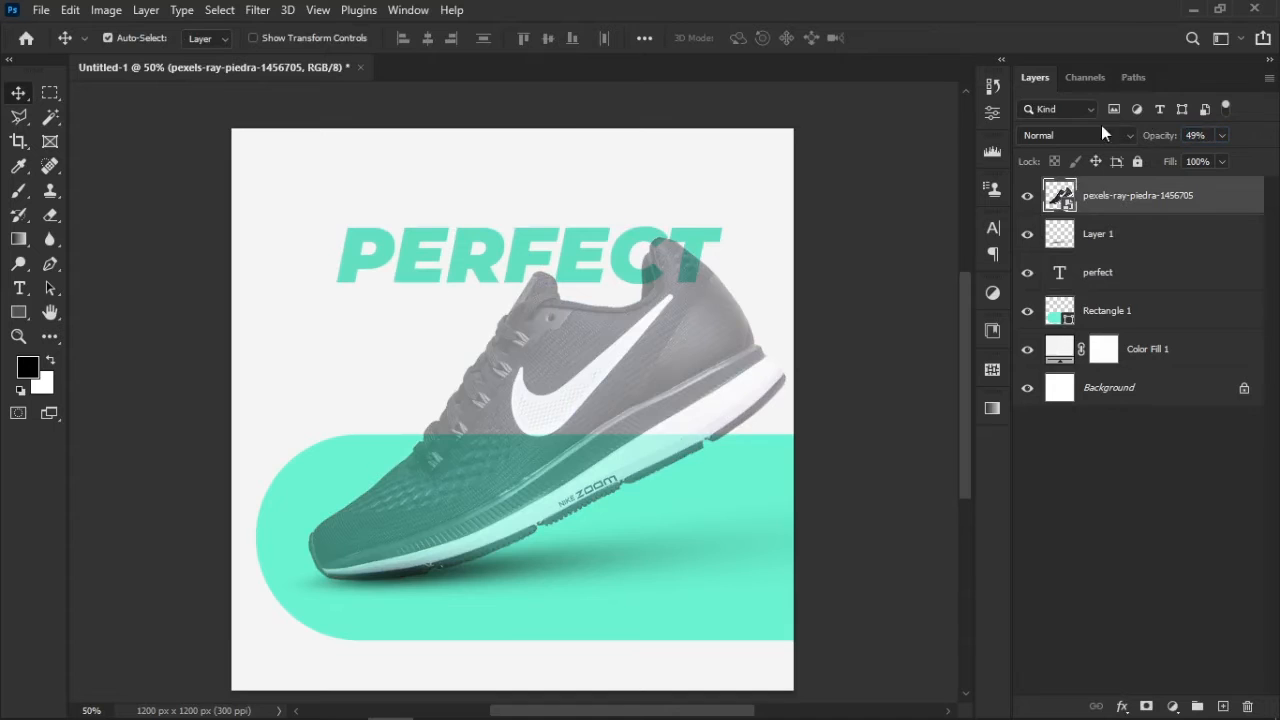
pyautogui.scroll(8, 728, 230)
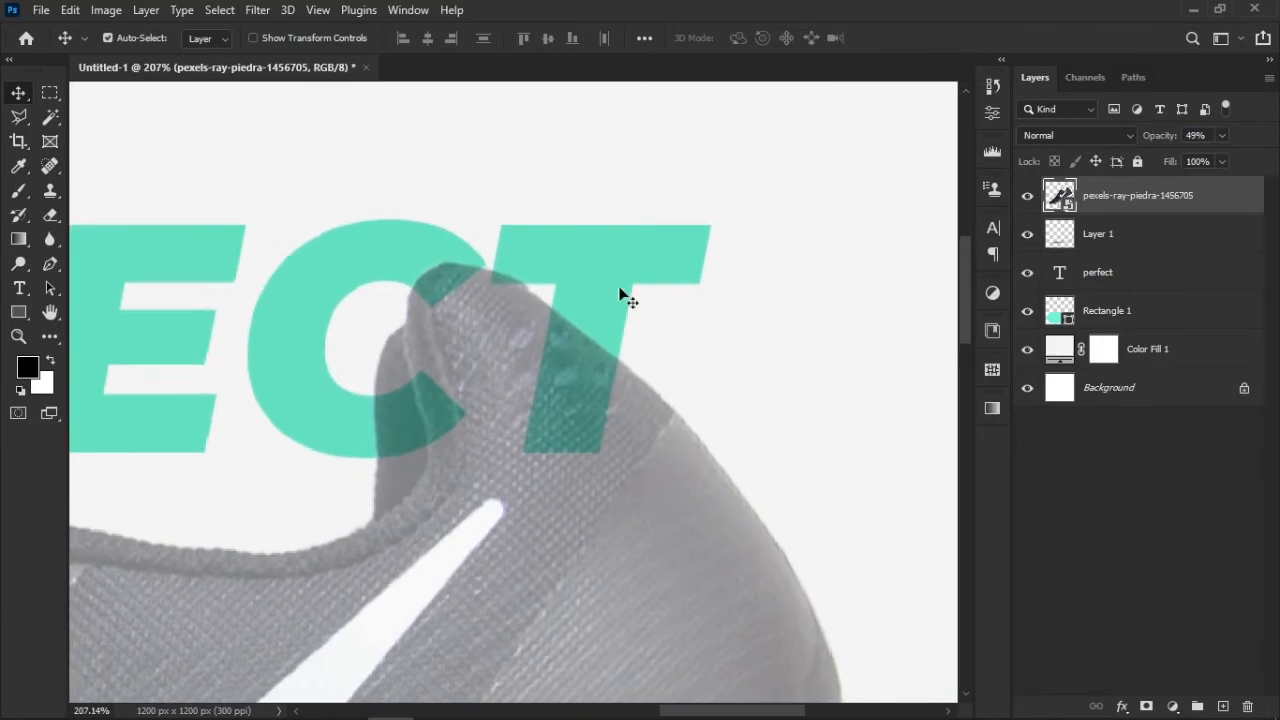
pyautogui.click(1236, 280)
pyautogui.rightClick(1223, 278)
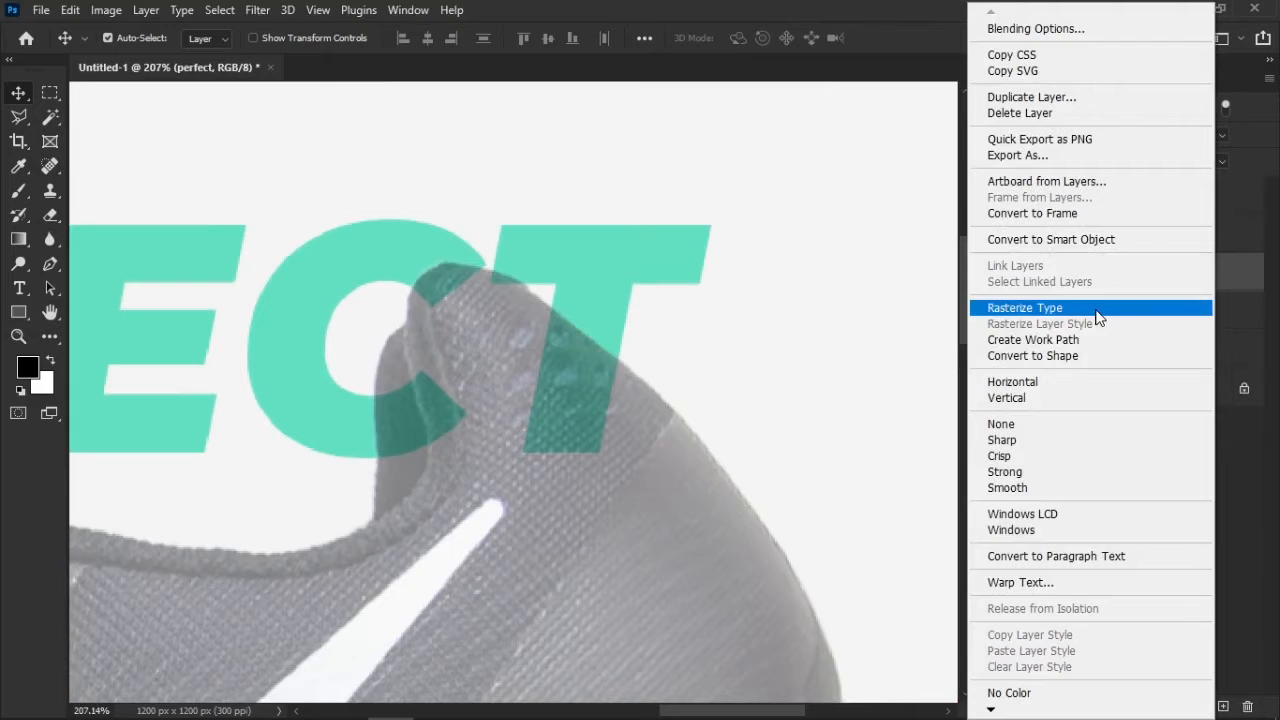
pyautogui.click(1025, 308)
# Step: Lasso the final T of "PERFECT", cut it to a new layer, and place that layer above the shoe
pyautogui.click(19, 117)
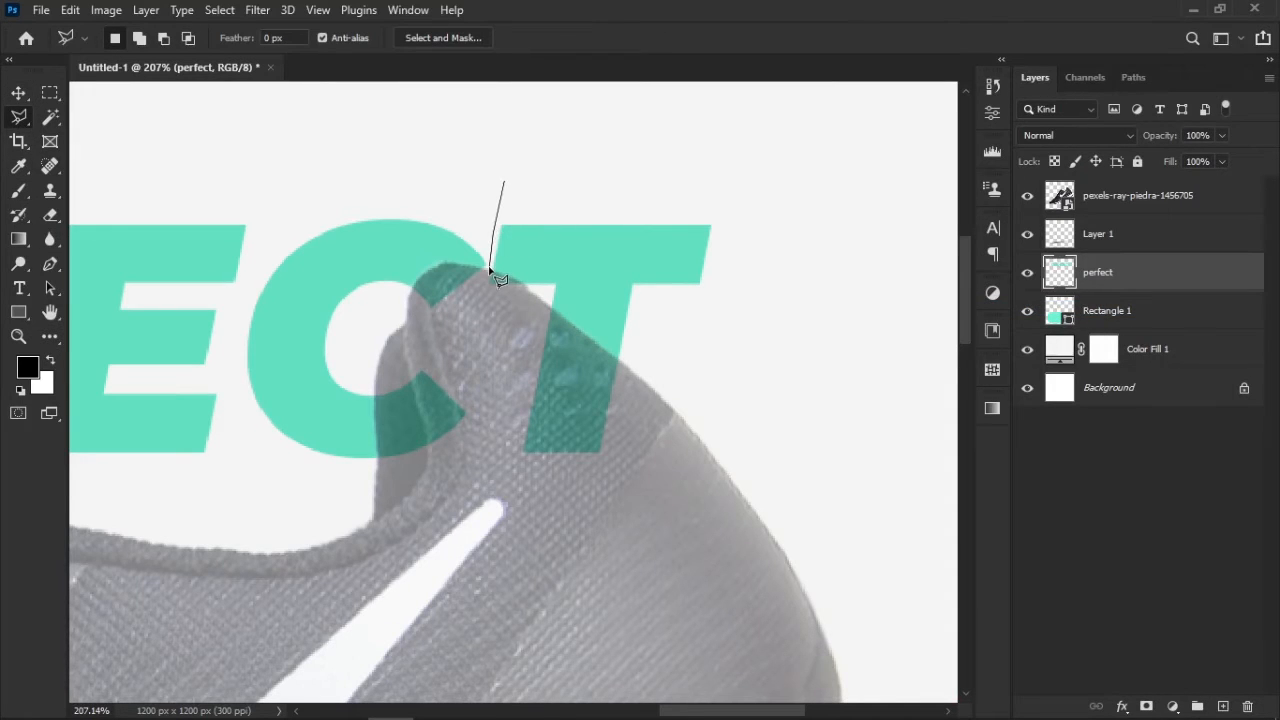
pyautogui.moveTo(507, 470)
pyautogui.mouseDown()
pyautogui.moveTo(826, 401)
pyautogui.moveTo(821, 198)
pyautogui.moveTo(590, 156)
pyautogui.mouseUp()
pyautogui.hotkey('ctrl', '0')
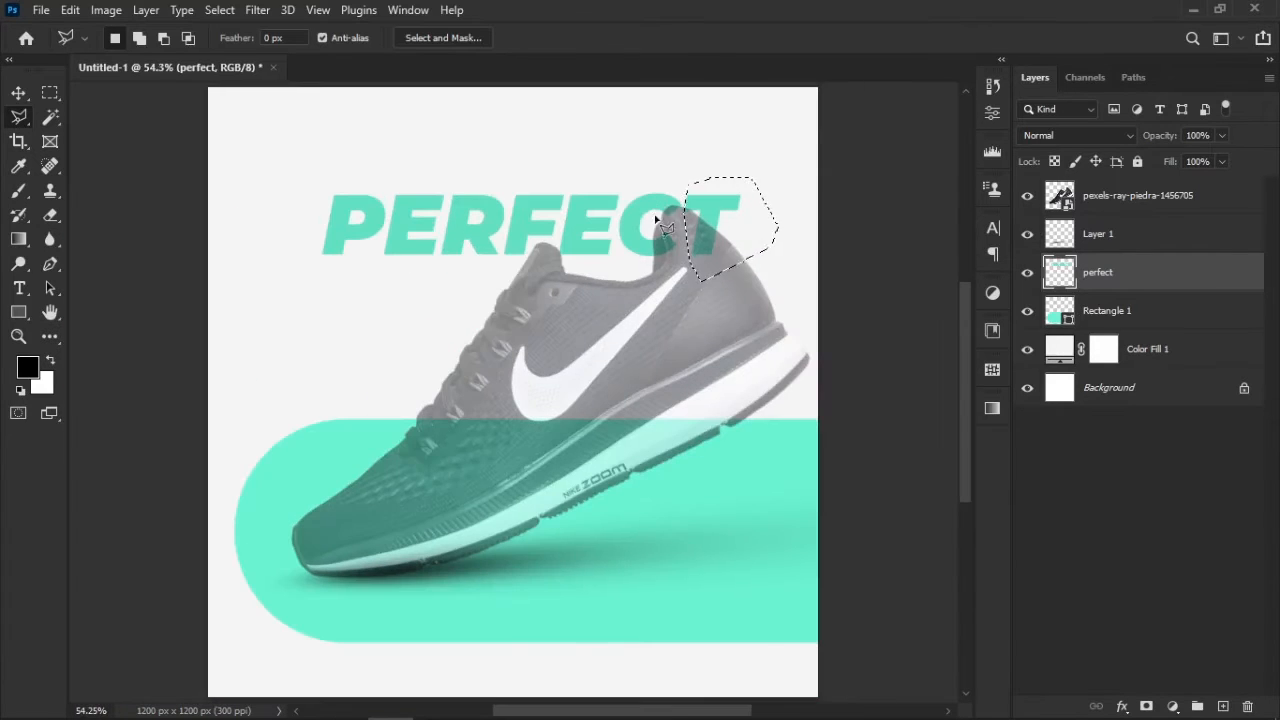
pyautogui.rightClick(746, 220)
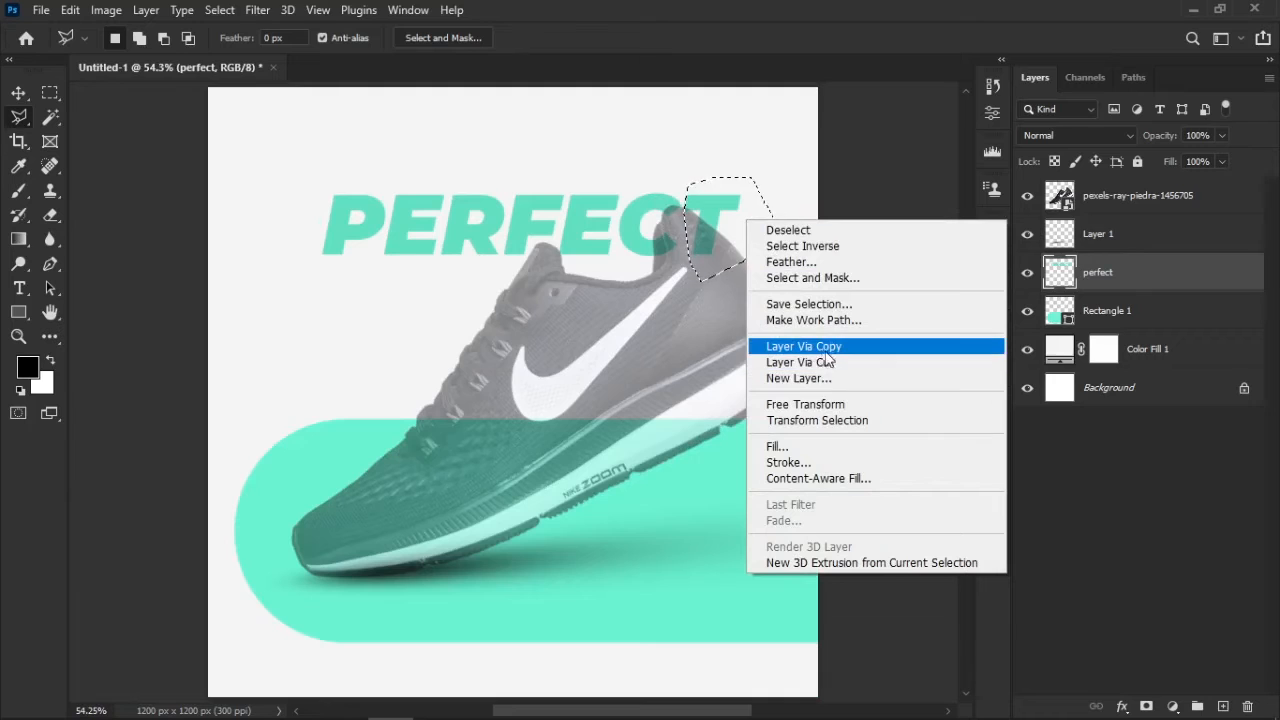
pyautogui.click(830, 364)
pyautogui.moveTo(1210, 285); pyautogui.dragTo(1188, 190)
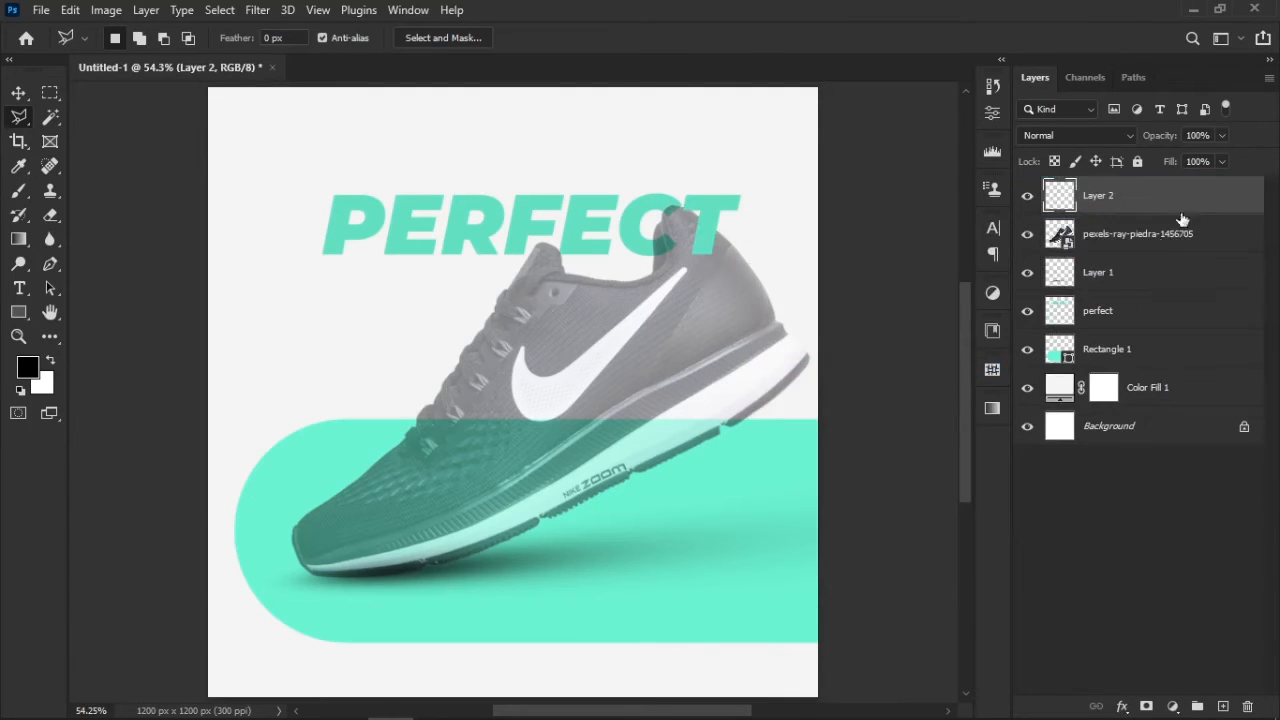
# Step: Restore the shoe layer's opacity to 100% and deselect all layers
pyautogui.click(1122, 236)
pyautogui.press('Return')
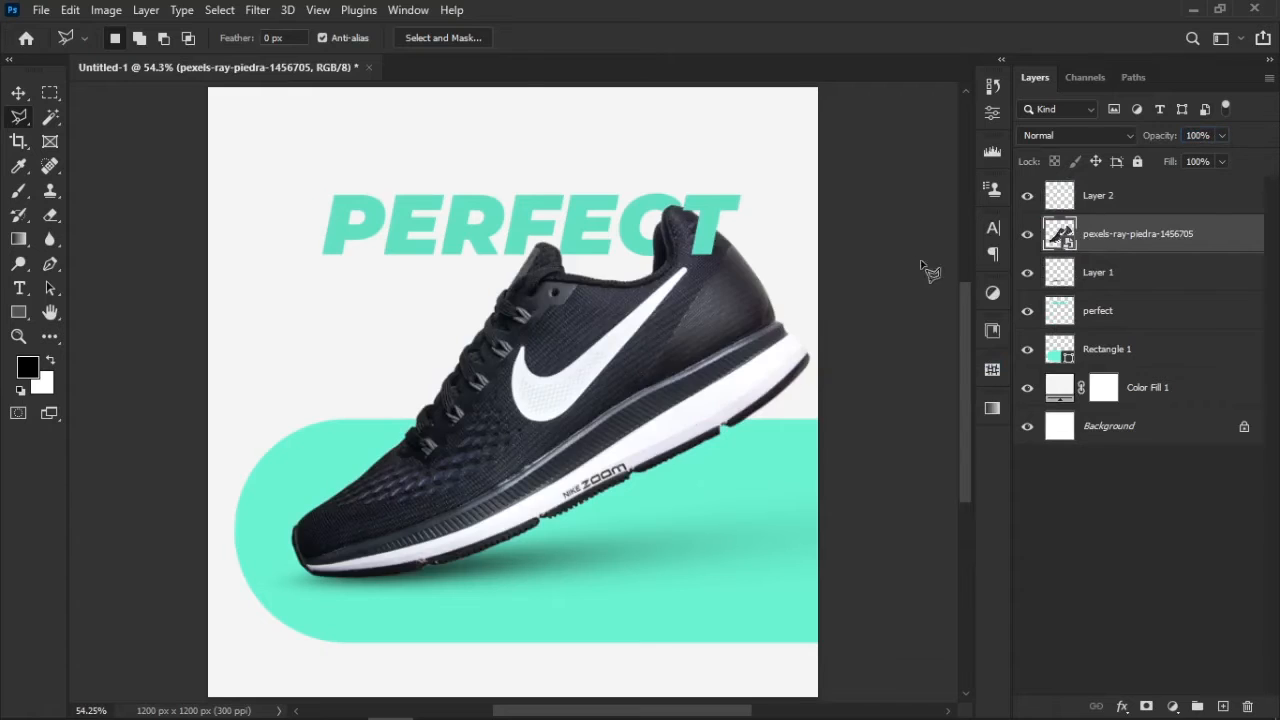
pyautogui.press('c')
pyautogui.press('v')
pyautogui.click(862, 231)
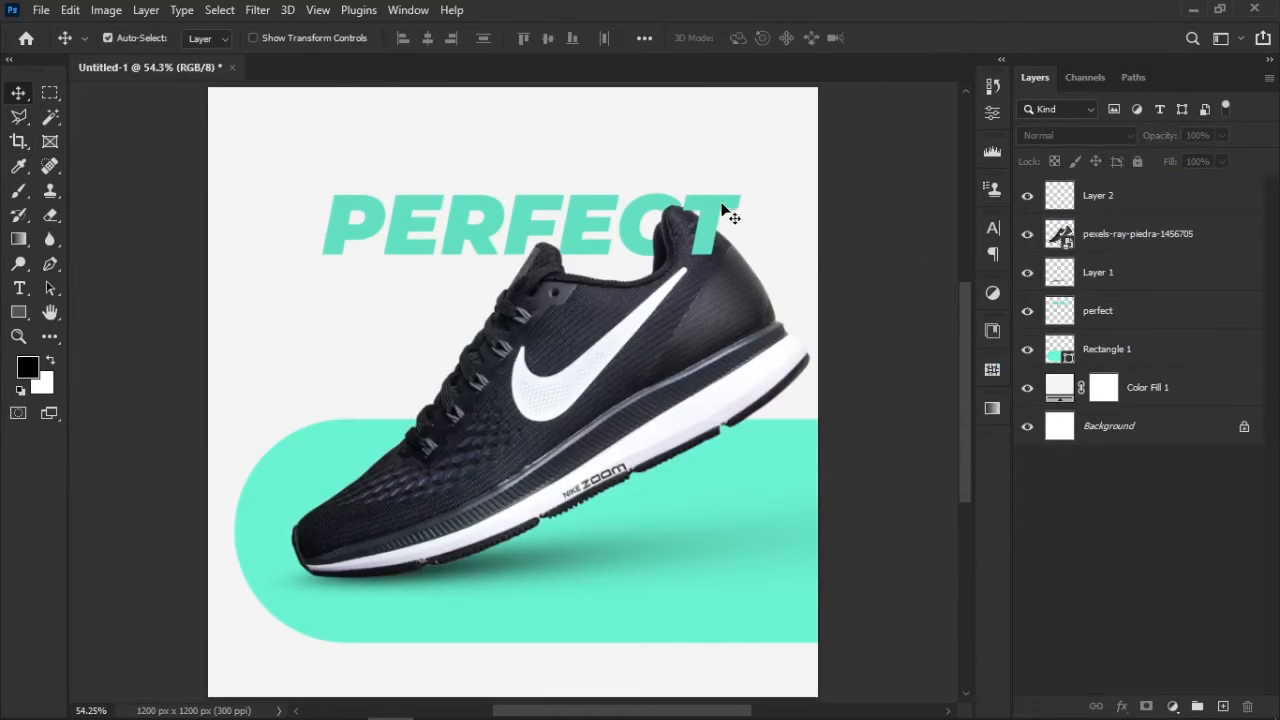
# Step: Select both pieces of the "PERFECT" headline and fine-tune their position together with Free Transform
pyautogui.click(730, 207)
pyautogui.keyDown('shift'); pyautogui.click(625, 216); pyautogui.keyUp('shift')
pyautogui.hotkey('ctrl', 't')
pyautogui.moveTo(498, 224); pyautogui.dragTo(495, 222)
pyautogui.press('Return')
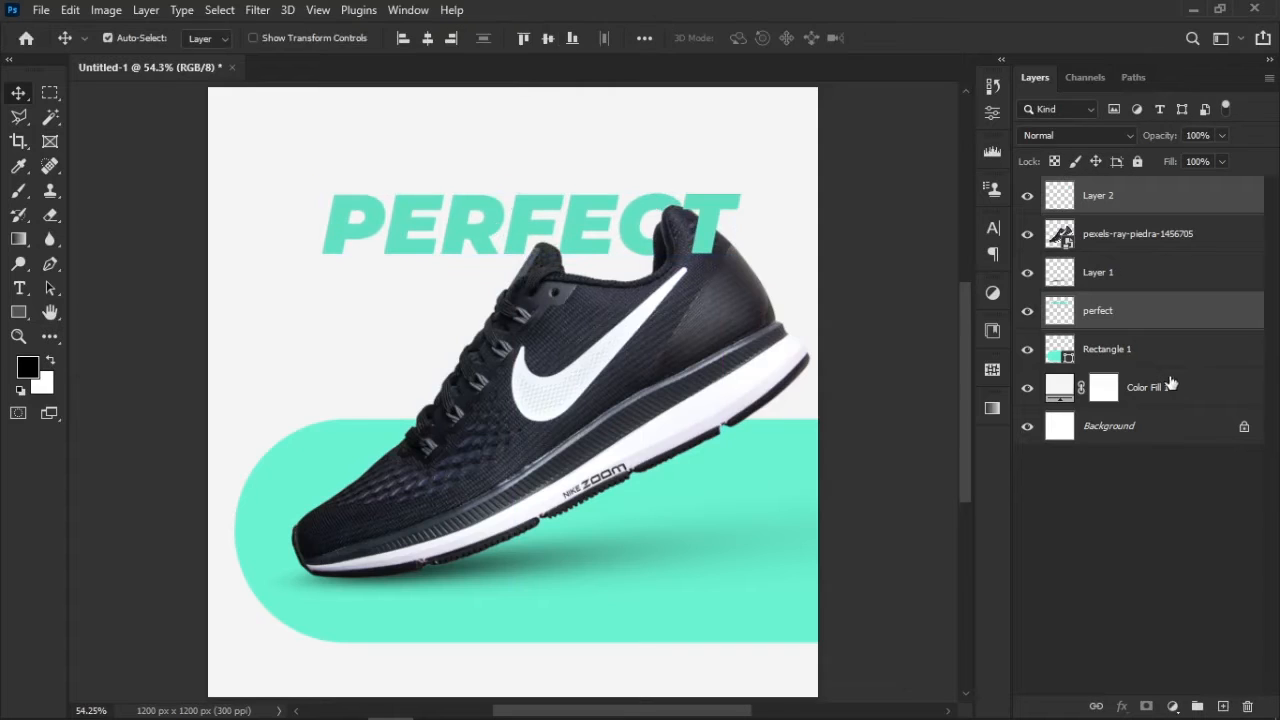
# Step: Add the text "PAIR" in Montserrat Black Italic, enlarge it beneath "PERFECT", and move its layer directly below the shoe
pyautogui.click(877, 360)
pyautogui.press('t')
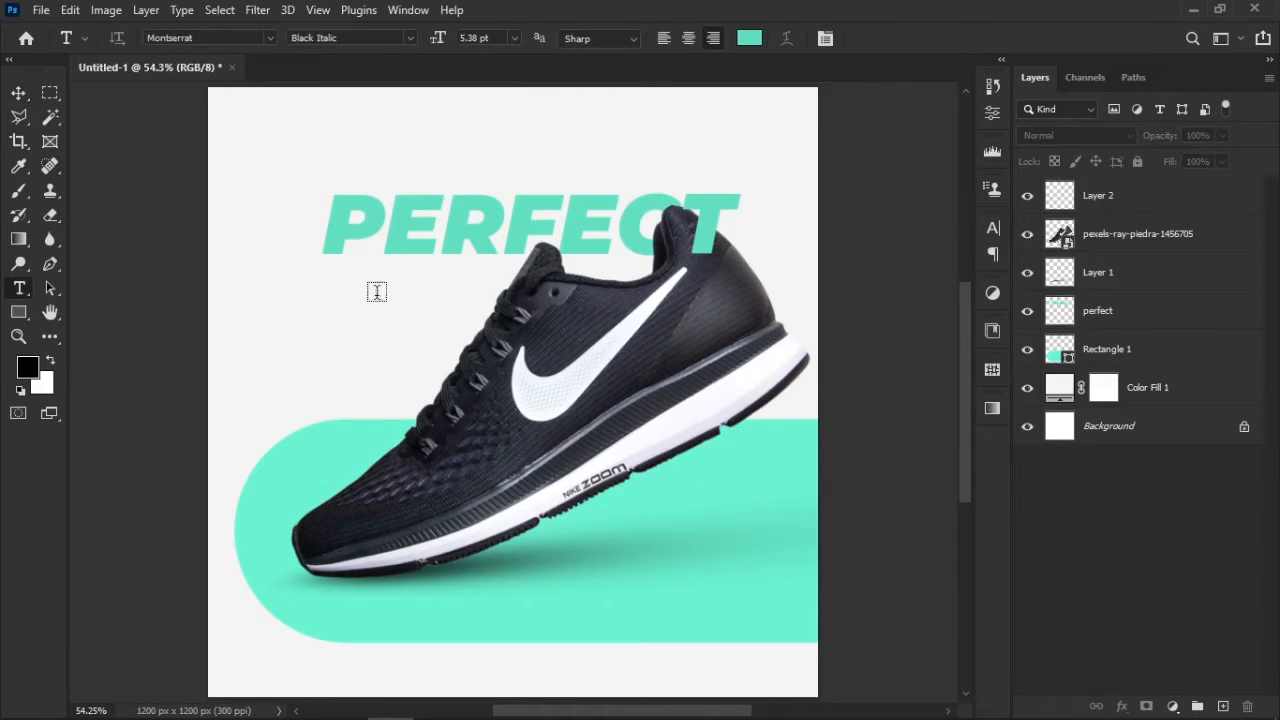
pyautogui.click(375, 293)
pyautogui.write('pa')
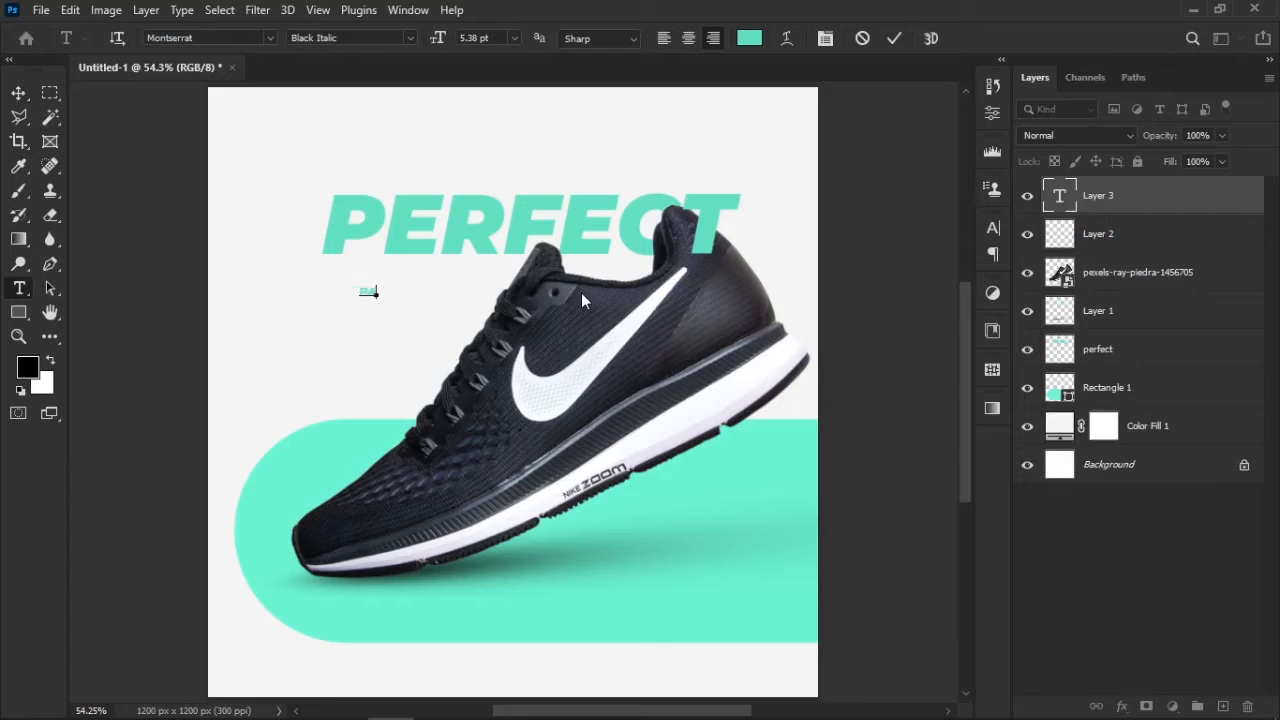
pyautogui.hotkey('ctrl', 'Return')
pyautogui.hotkey('ctrl', 't')
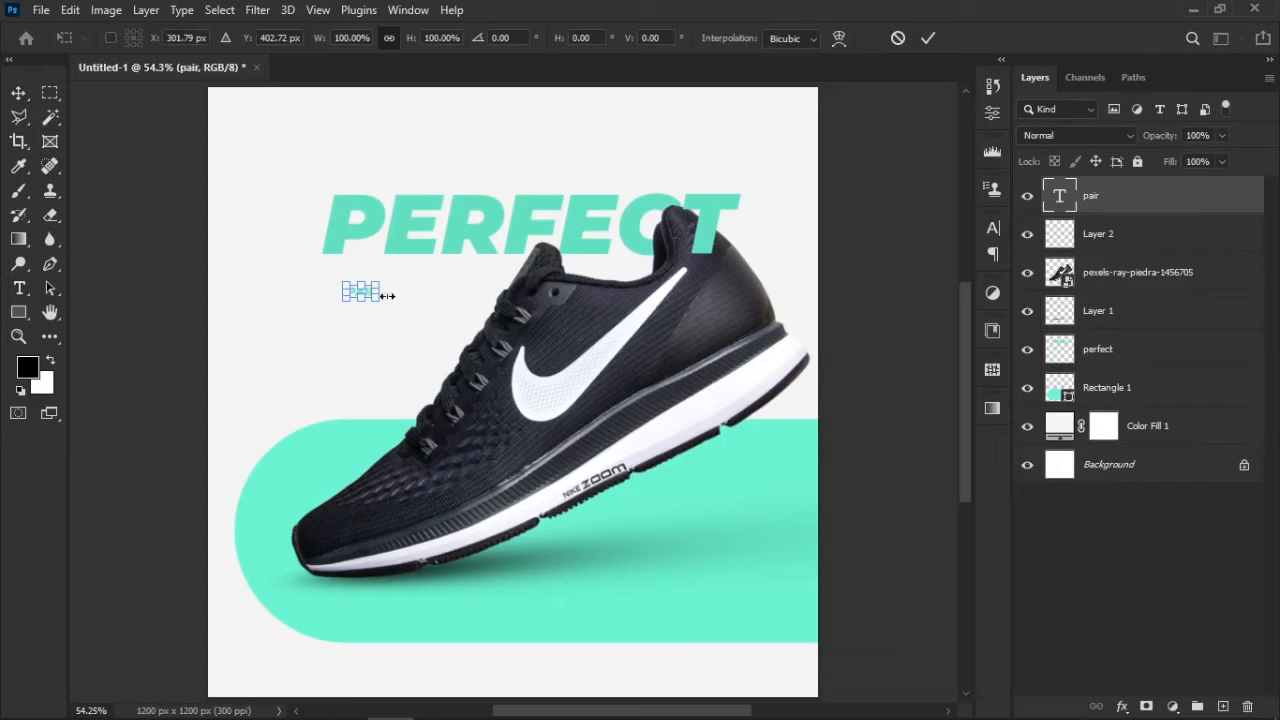
pyautogui.moveTo(380, 299); pyautogui.dragTo(466, 316)
pyautogui.press('Return')
pyautogui.moveTo(1221, 198); pyautogui.dragTo(1237, 285)
# Step: Nudge the "PAIR" text slightly to the left beneath "PERFECT"
pyautogui.press('v')
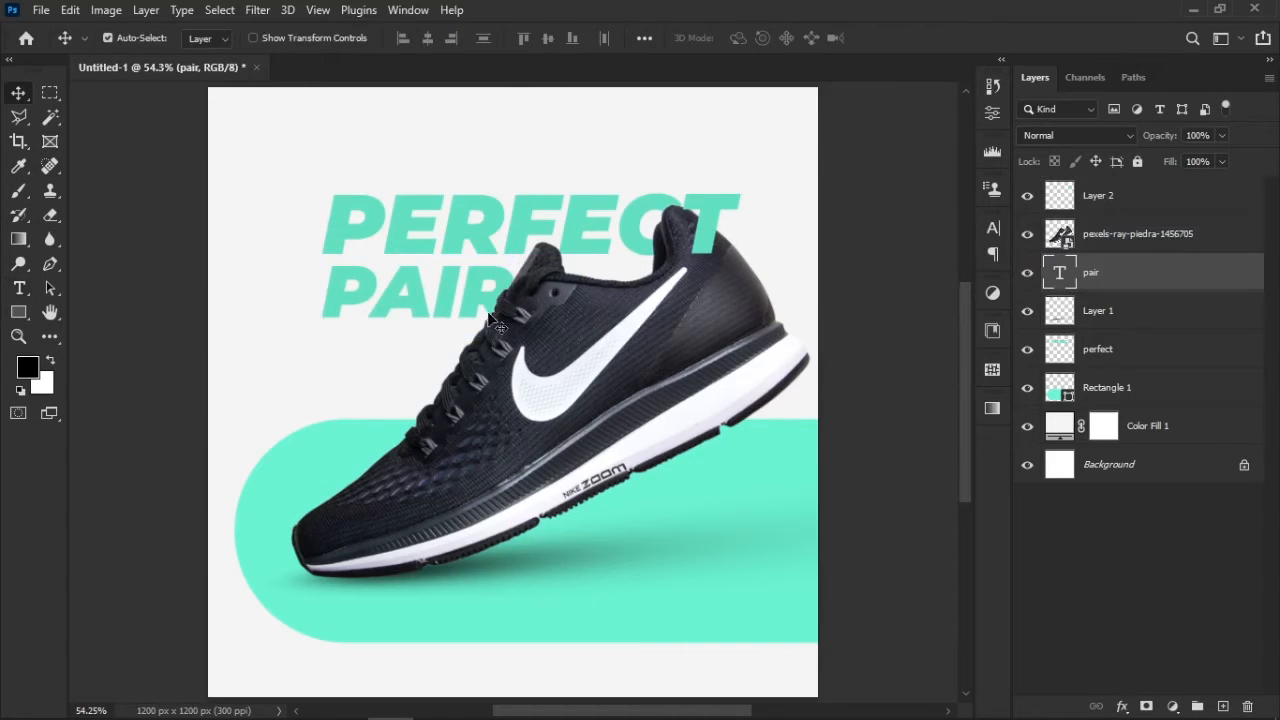
pyautogui.press('Left')
pyautogui.press('Left')
pyautogui.press('Left')
pyautogui.press('Left')
pyautogui.press('Left')
pyautogui.press('Left')
pyautogui.press('Left')
pyautogui.press('Left')
pyautogui.press('Left')
pyautogui.press('Left')
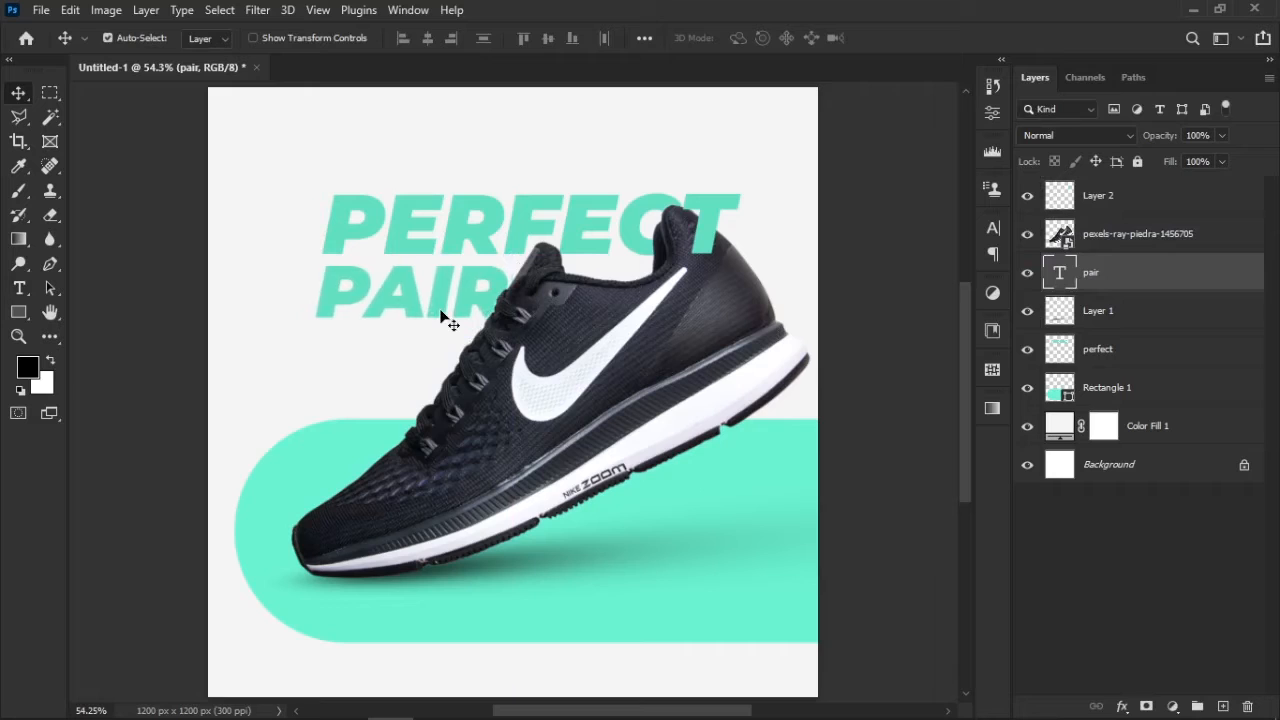
# Step: Adjust the size of "PAIR" slightly and nudge it left and up to follow the slant of "PERFECT"
pyautogui.hotkey('ctrl', 't')
pyautogui.moveTo(512, 338)
pyautogui.mouseDown()
pyautogui.moveTo(530, 346)
pyautogui.moveTo(513, 341)
pyautogui.mouseUp()
pyautogui.press('Return')
pyautogui.press('Left')
pyautogui.press('Left')
pyautogui.press('Left')
pyautogui.press('Left')
pyautogui.press('Left')
pyautogui.press('Left')
pyautogui.press('Up')
pyautogui.press('Up')
pyautogui.press('Up')
pyautogui.press('Up')
pyautogui.press('Up')
pyautogui.press('Up')
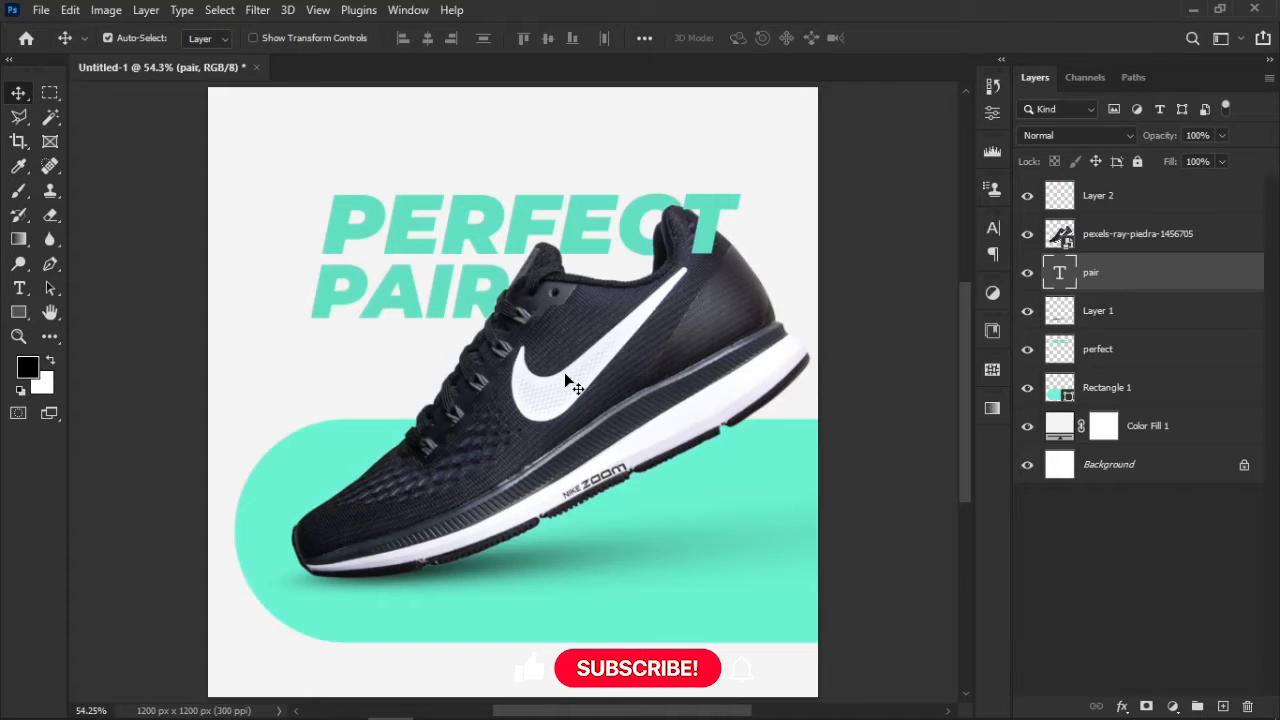
pyautogui.click(861, 416)
pyautogui.moveTo(722, 427); pyautogui.dragTo(734, 429)
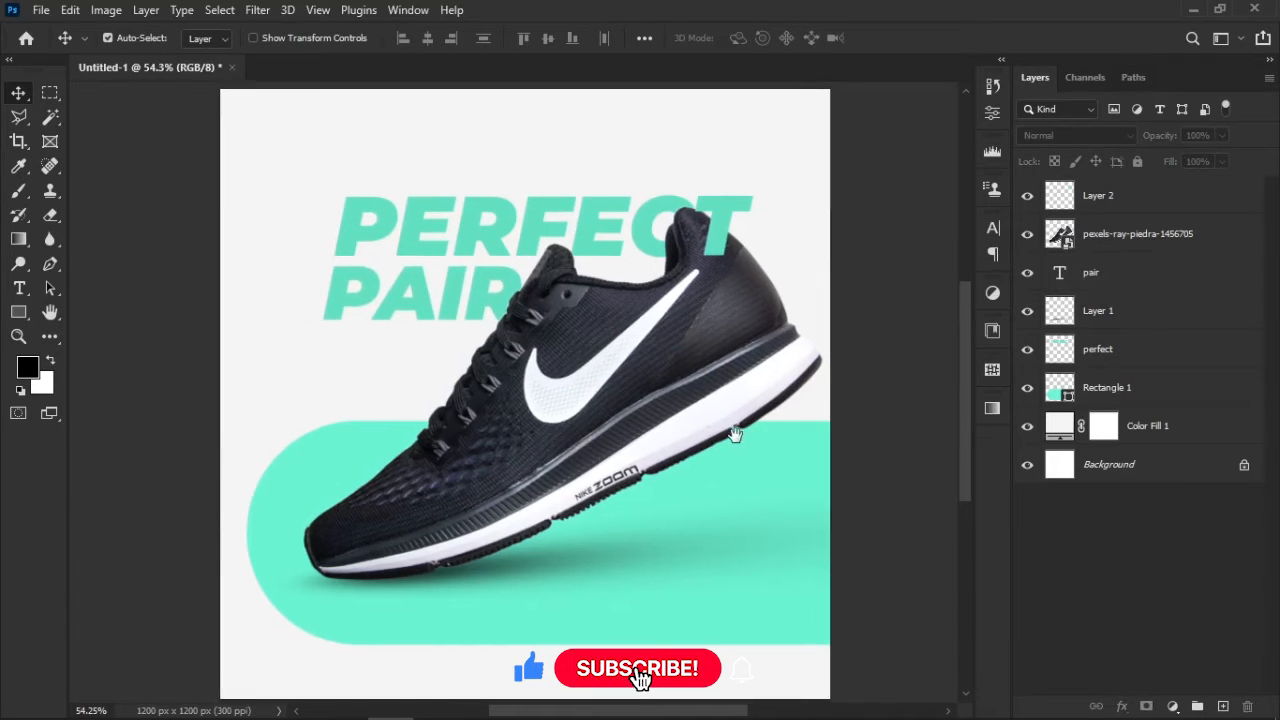
pyautogui.hotkey('ctrl', '0')
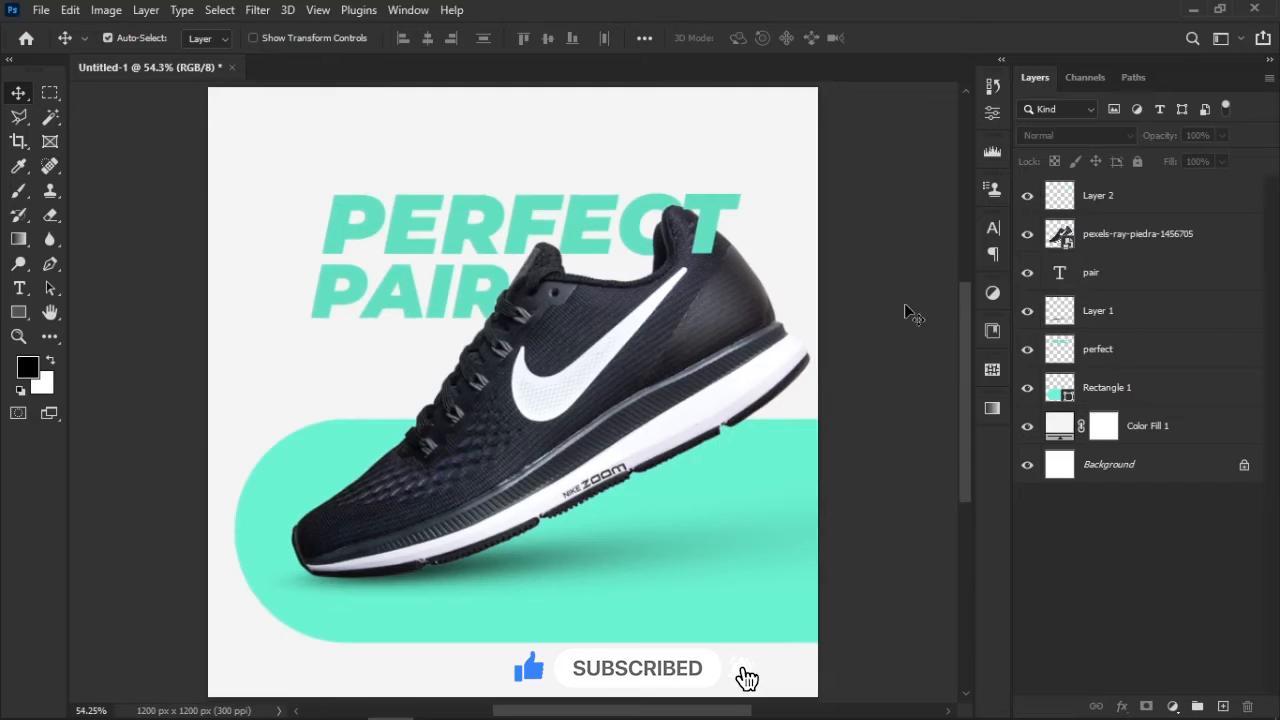
pyautogui.click(792, 490)
pyautogui.press('a')
pyautogui.click(791, 463)
pyautogui.moveTo(787, 476); pyautogui.dragTo(806, 448)
pyautogui.click(877, 364)
pyautogui.hotkey('ctrl', 'z')
pyautogui.click(868, 411)
pyautogui.moveTo(683, 285); pyautogui.dragTo(684, 287)
# Step: Duplicate the mint rounded shape, shrink it to about 887 × 191 px, and tilt it diagonally into the canvas's upper-left corner
pyautogui.click(18, 92)
pyautogui.keyDown('alt'); pyautogui.moveTo(755, 485); pyautogui.dragTo(725, 352); pyautogui.keyUp('alt')
pyautogui.press('a')
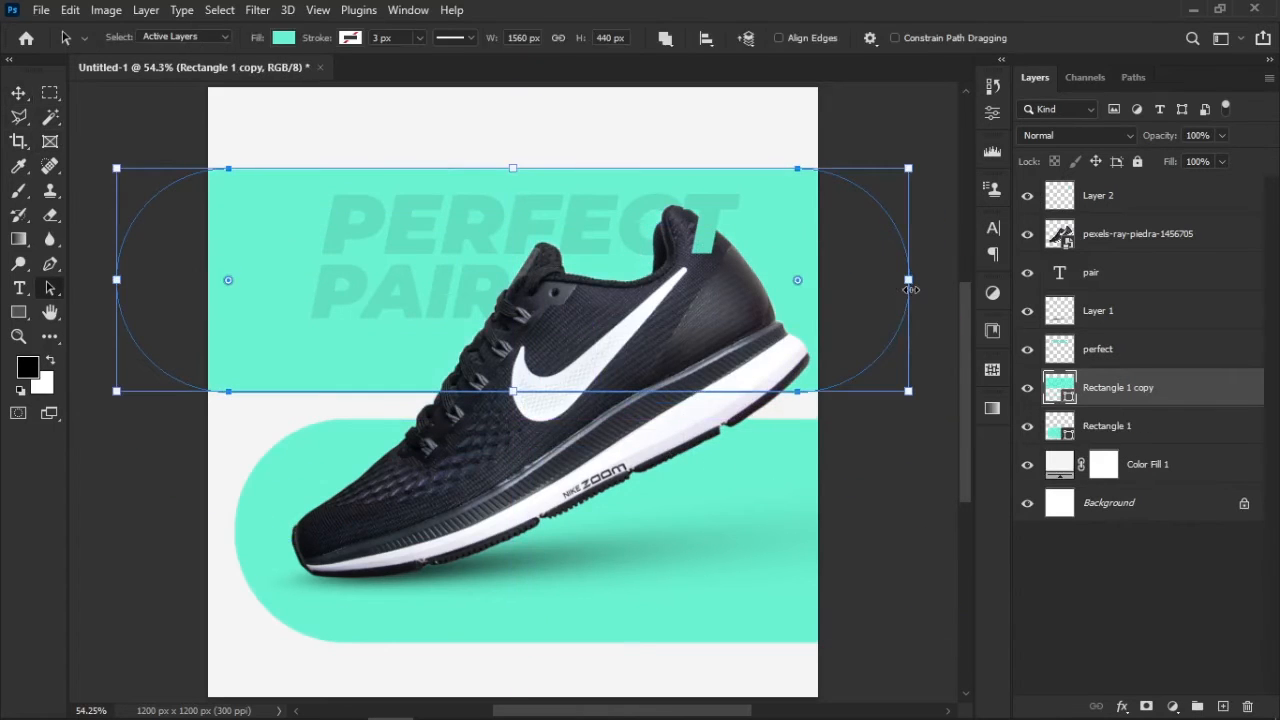
pyautogui.moveTo(910, 281); pyautogui.dragTo(570, 239)
pyautogui.moveTo(568, 413); pyautogui.dragTo(470, 347)
pyautogui.moveTo(399, 385); pyautogui.dragTo(344, 292)
pyautogui.moveTo(266, 260); pyautogui.dragTo(376, 104)
pyautogui.moveTo(463, 133); pyautogui.dragTo(446, 113)
# Step: Add a guide layout with 50 px margins on all sides and shift the diagonal mint shape slightly
pyautogui.click(318, 10)
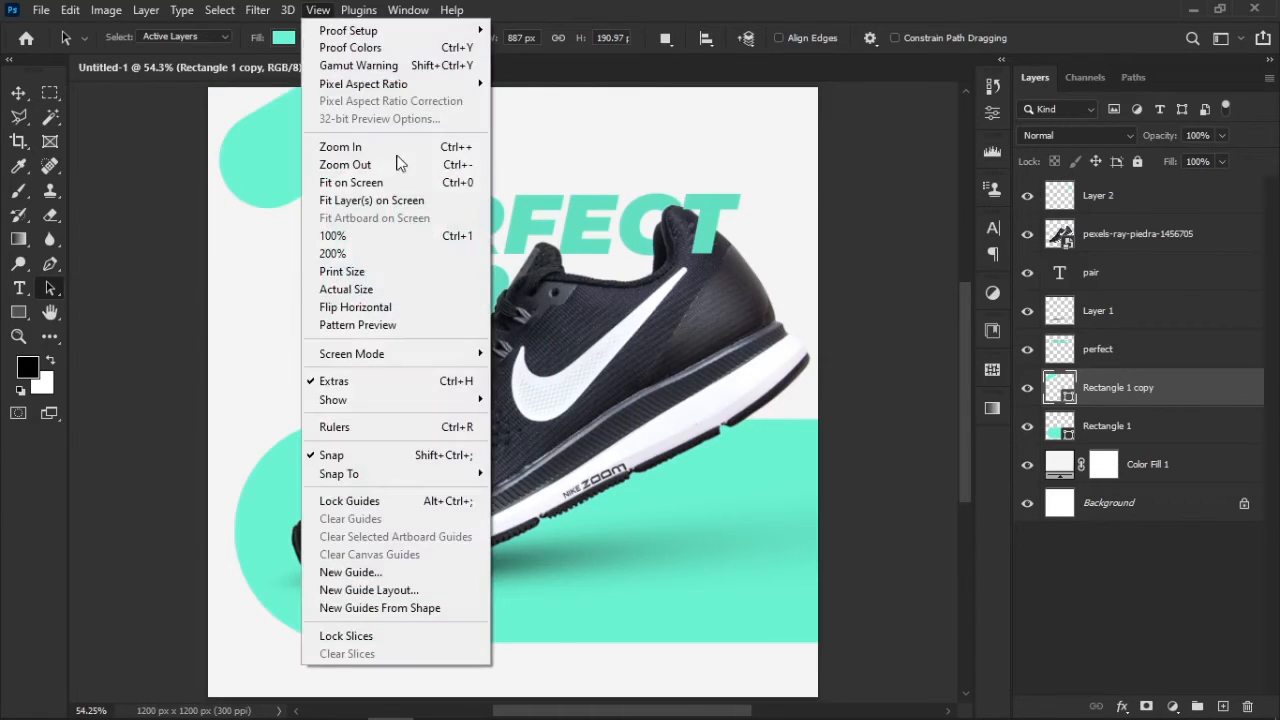
pyautogui.click(445, 592)
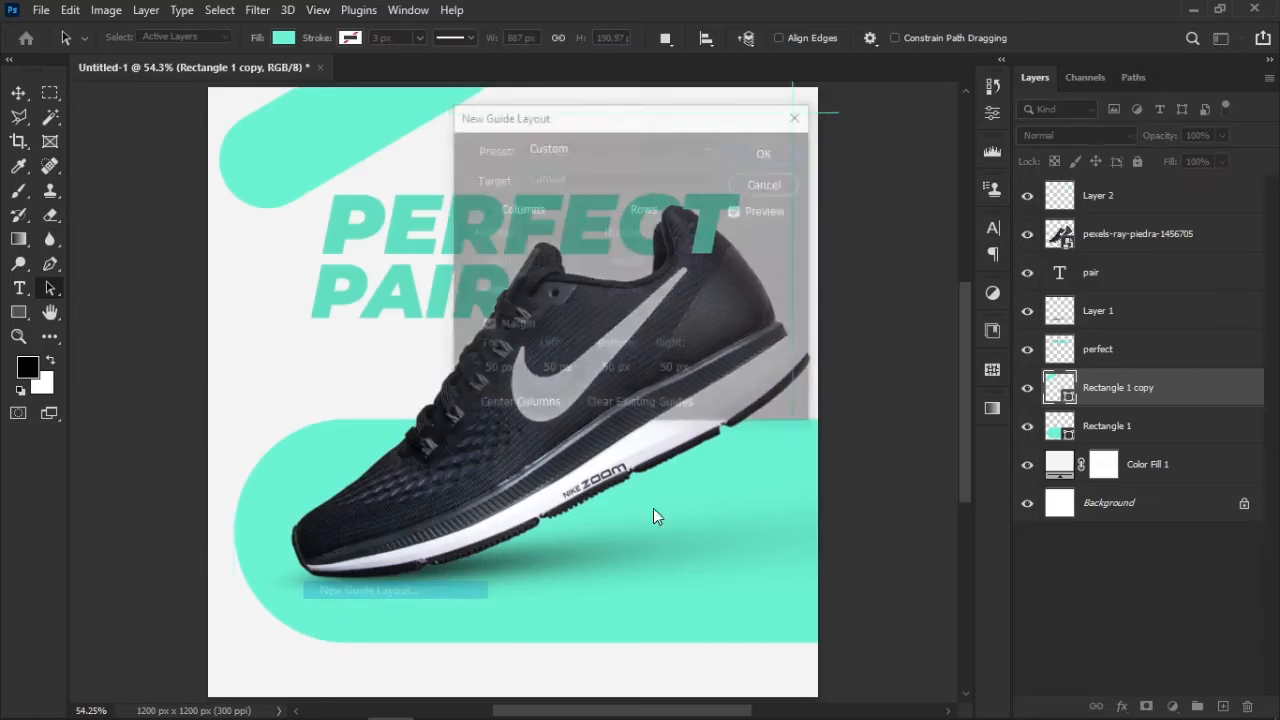
pyautogui.click(768, 151)
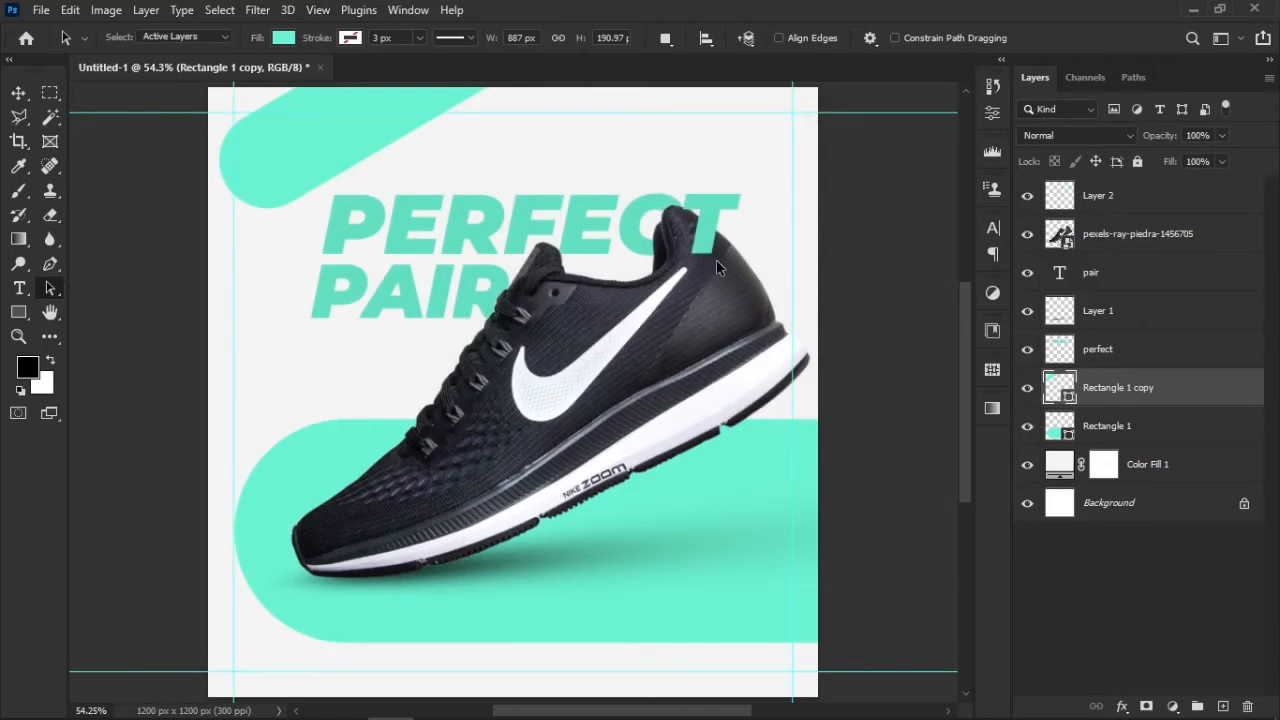
pyautogui.press('v')
pyautogui.click(681, 147)
pyautogui.moveTo(331, 158); pyautogui.dragTo(325, 150)
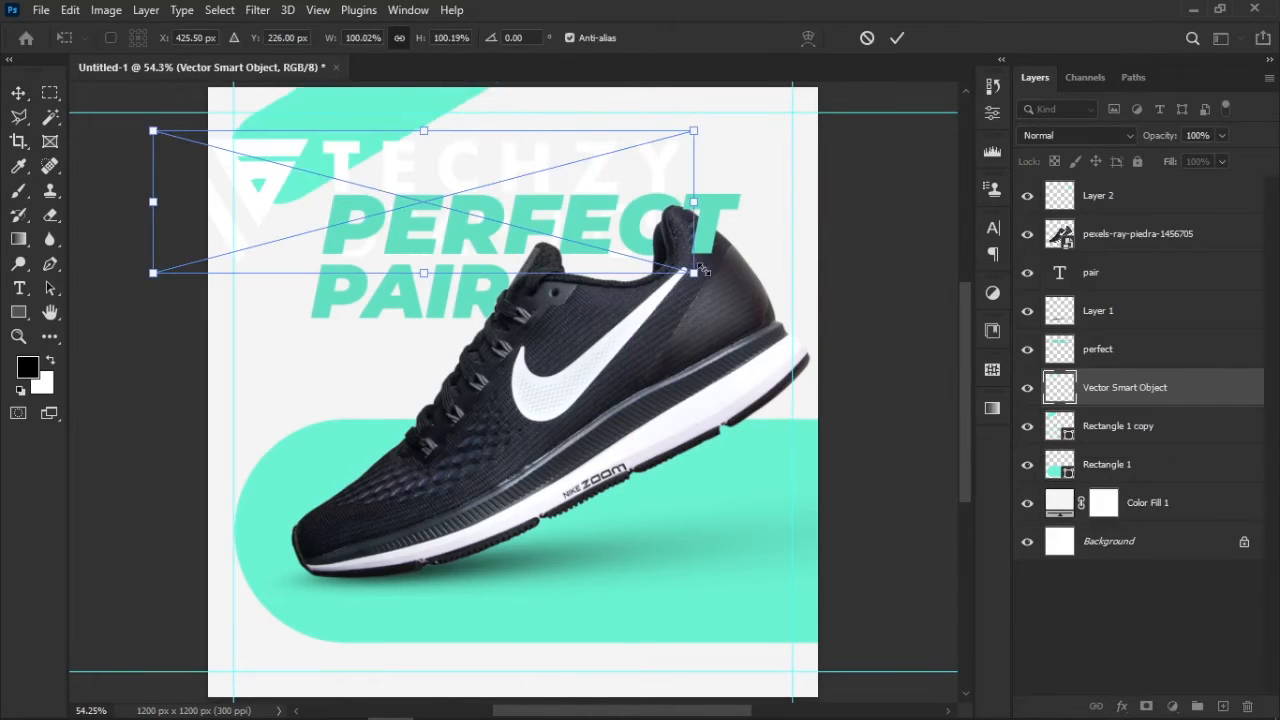
# Step: Scale the white Techzy Graphics logo to about 26% and align it to the canvas's upper-left margin guides
pyautogui.moveTo(703, 270); pyautogui.dragTo(326, 104)
pyautogui.moveTo(266, 140); pyautogui.dragTo(354, 140)
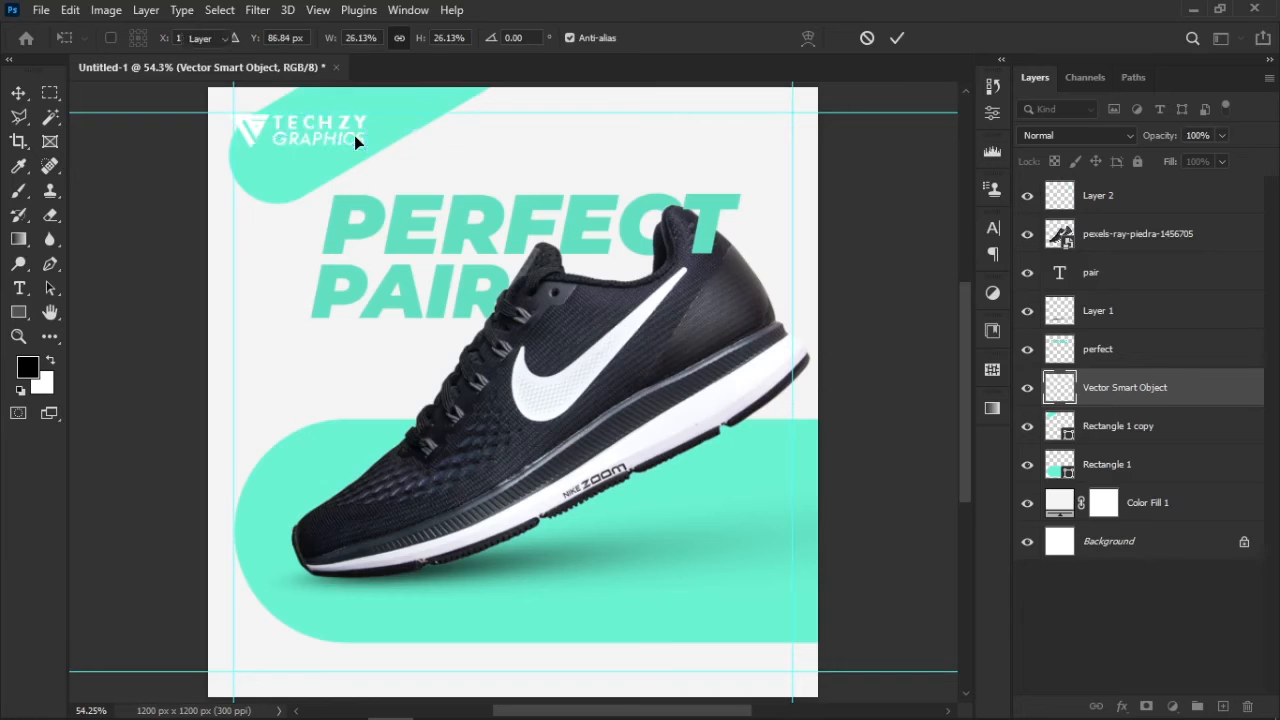
pyautogui.press('Return')
pyautogui.scroll(8, 229, 118)
pyautogui.moveTo(349, 307); pyautogui.dragTo(367, 299)
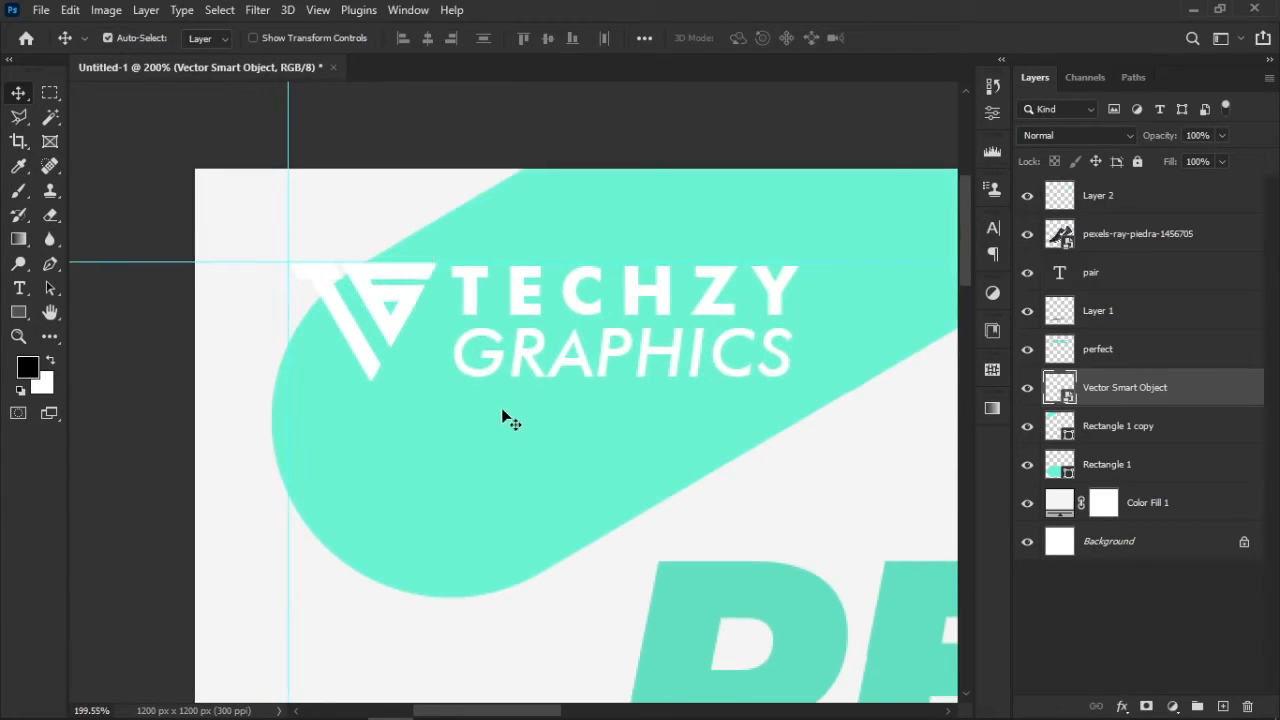
# Step: Move the diagonal mint shape farther behind the logo and enlarge it to about 893 × 209 px
pyautogui.moveTo(512, 430); pyautogui.dragTo(480, 403)
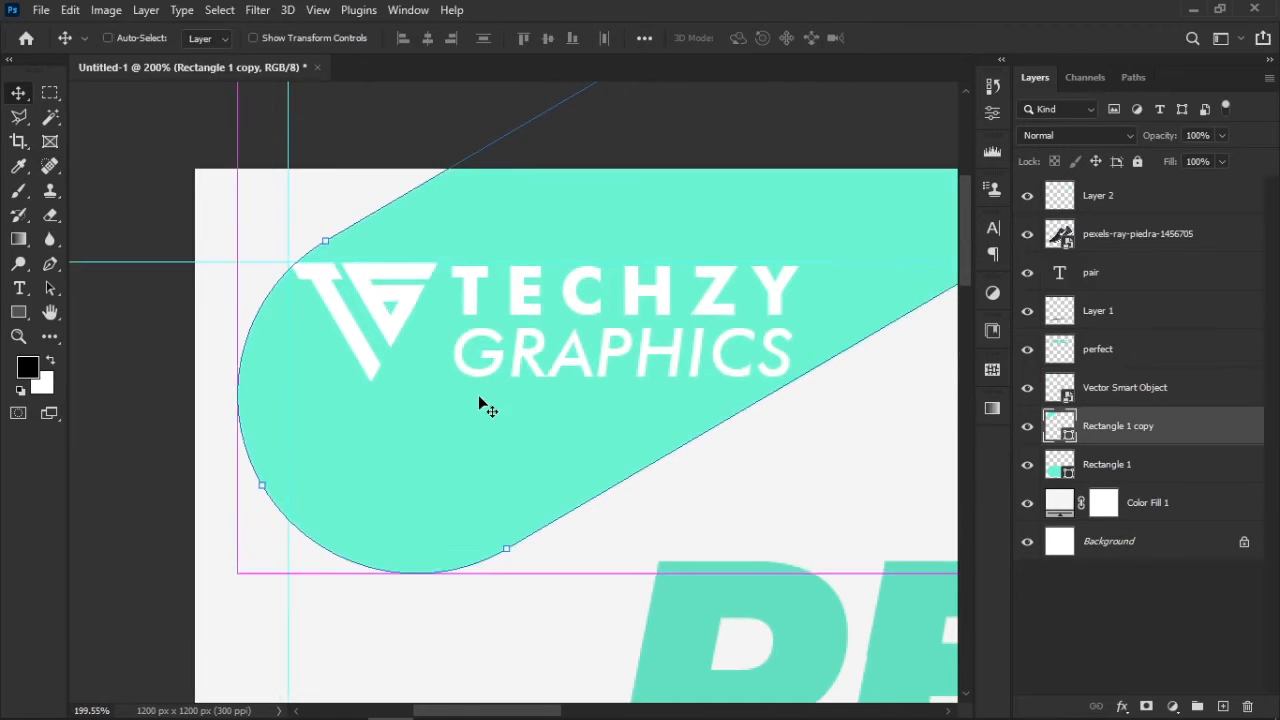
pyautogui.scroll(-10, 480, 403)
pyautogui.press('a')
pyautogui.scroll(3, 475, 220)
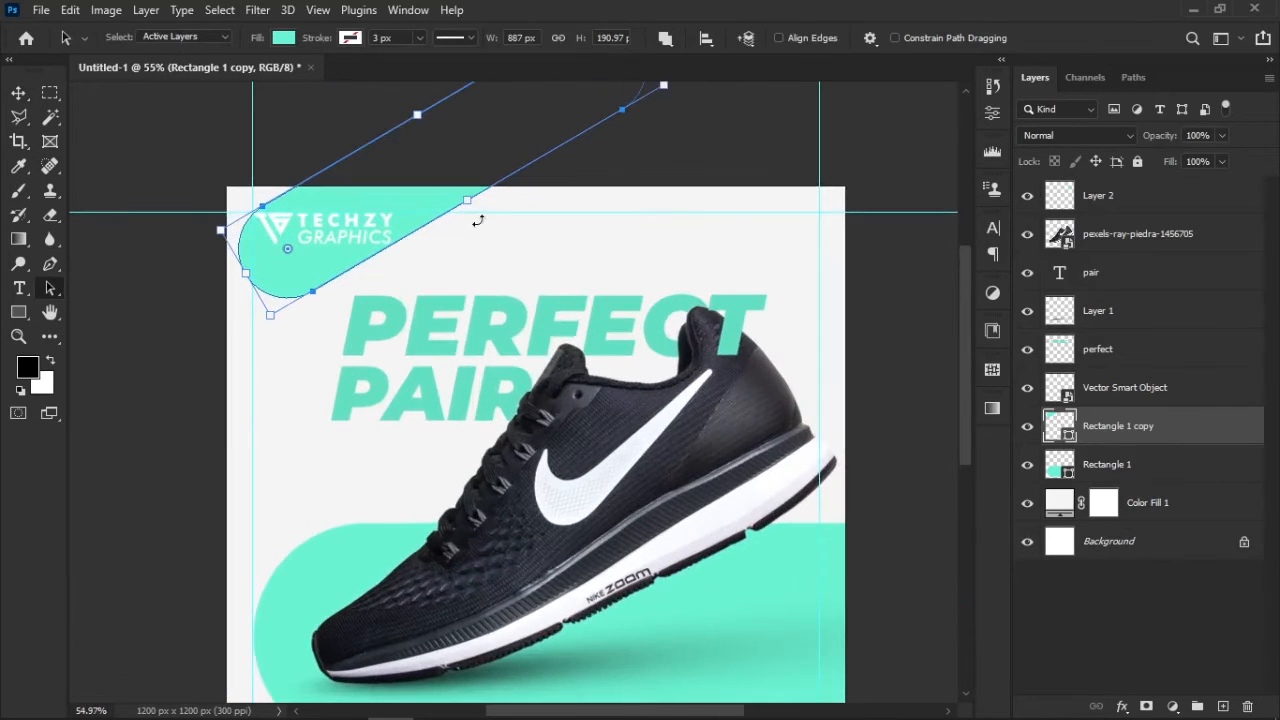
pyautogui.moveTo(476, 205); pyautogui.dragTo(477, 208)
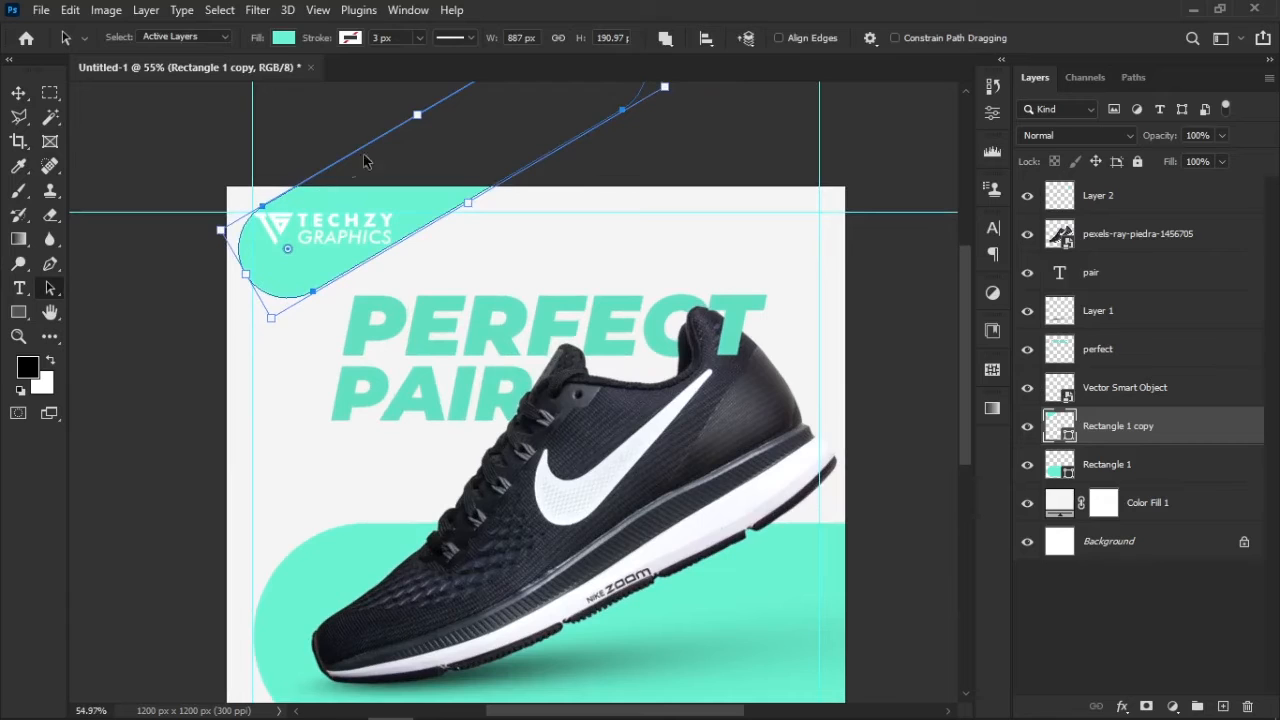
pyautogui.moveTo(408, 119); pyautogui.dragTo(405, 112)
pyautogui.moveTo(286, 248); pyautogui.dragTo(510, 219)
pyautogui.moveTo(248, 274); pyautogui.dragTo(245, 276)
pyautogui.click(570, 214)
# Step: Check the overall composition with the margin guides hidden and shown
pyautogui.scroll(-1, 570, 214)
pyautogui.scroll(-1, 571, 217)
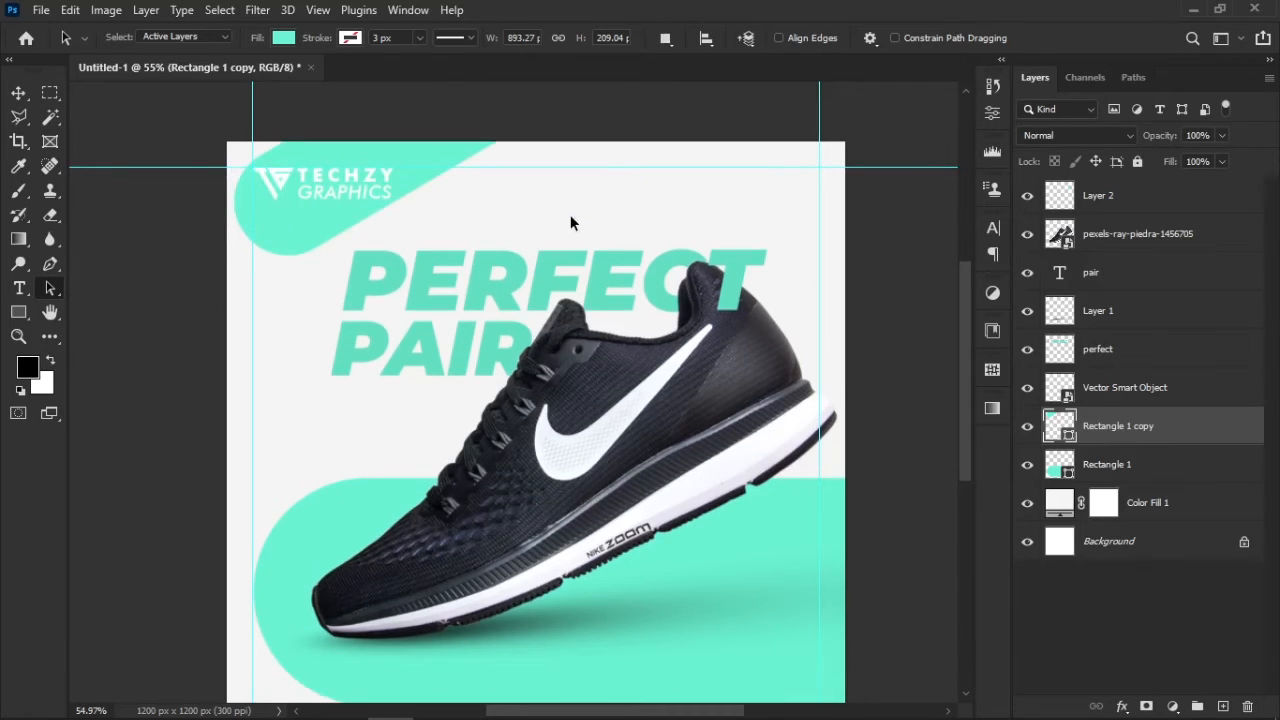
pyautogui.hotkey('ctrl', ';')
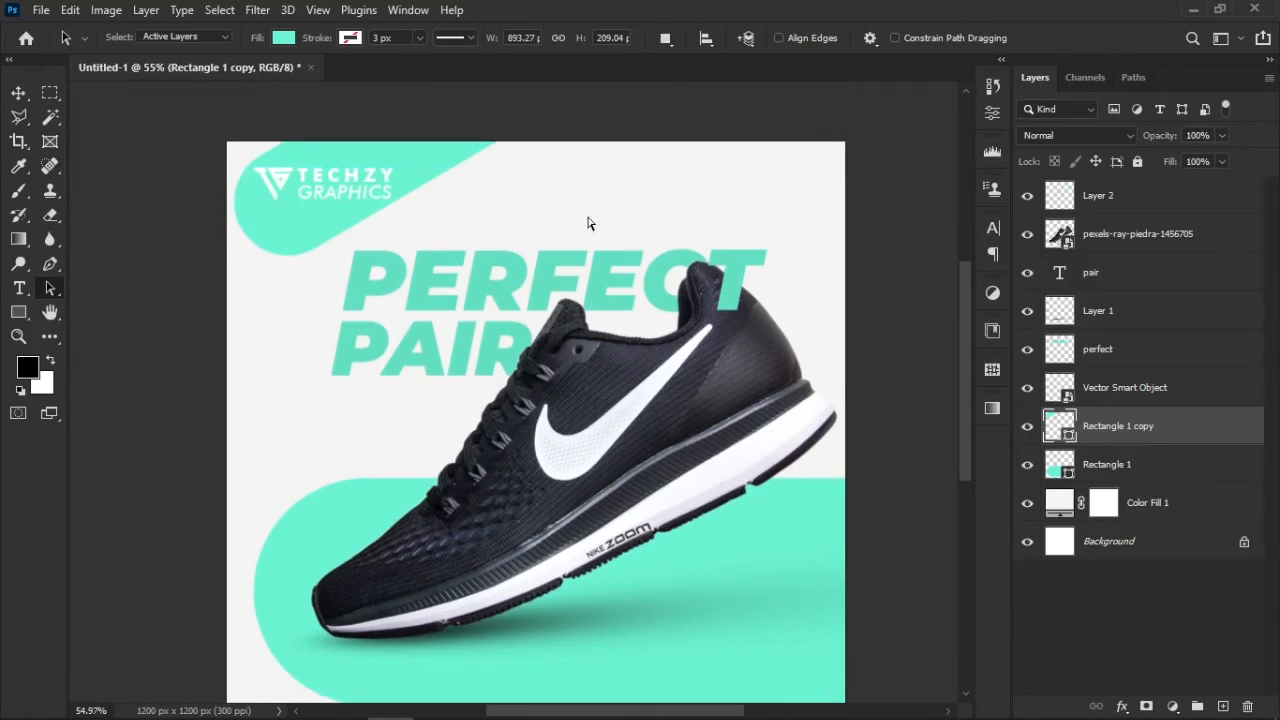
pyautogui.hotkey('ctrl', ';')
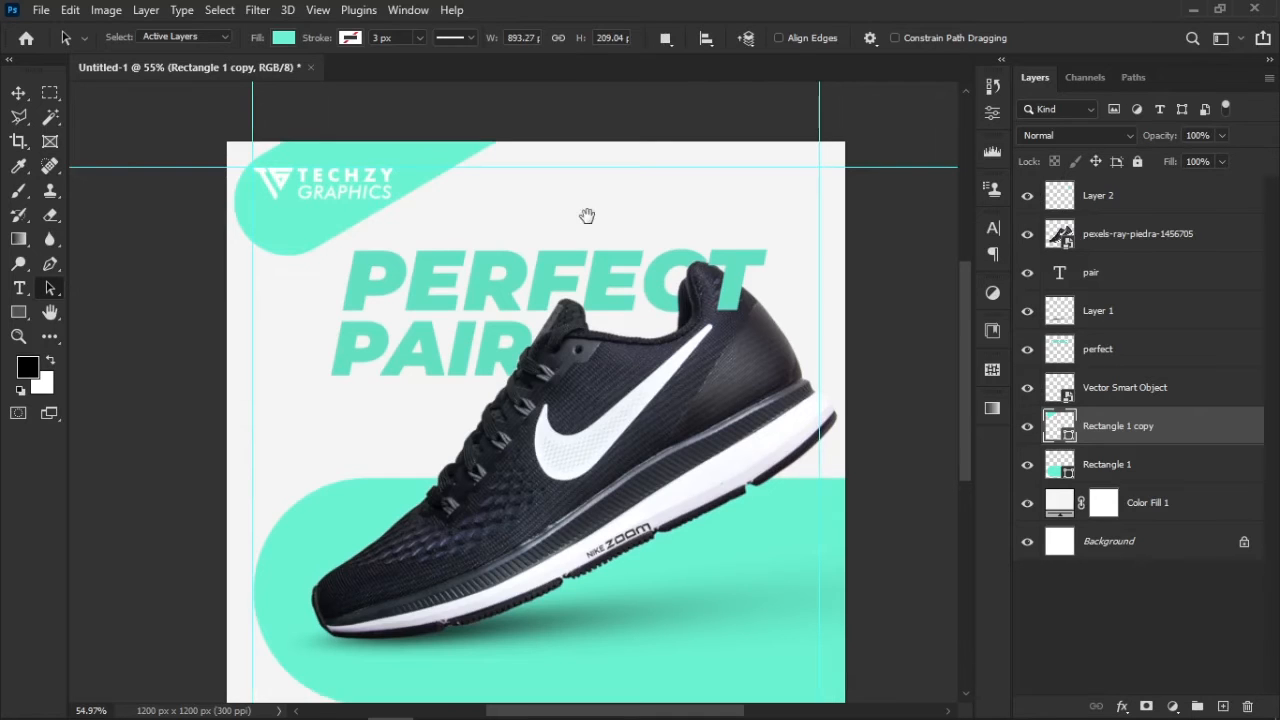
pyautogui.scroll(-3, 588, 220)
pyautogui.hscroll(-2, 590, 228)
pyautogui.hotkey('ctrl', '0')
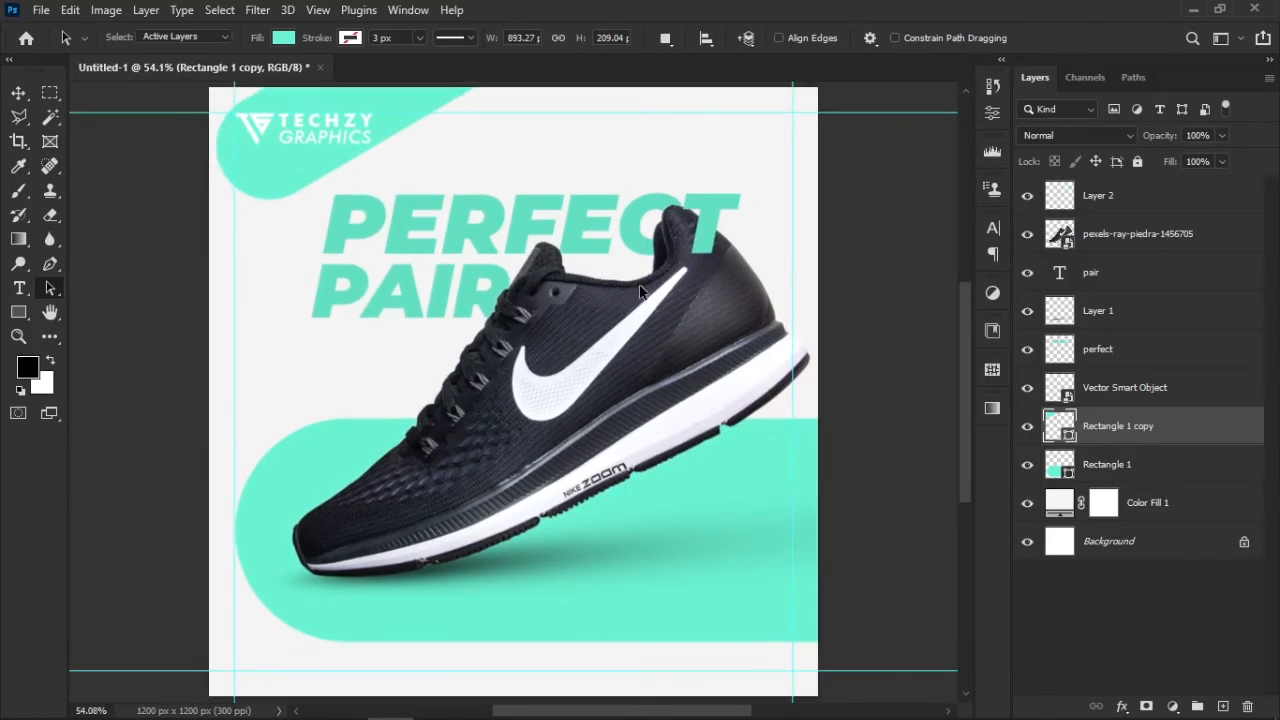
# Step: Add the text "buy now" above the PERFECT headline and set its font style to Montserrat Bold
pyautogui.press('v')
pyautogui.click(848, 355)
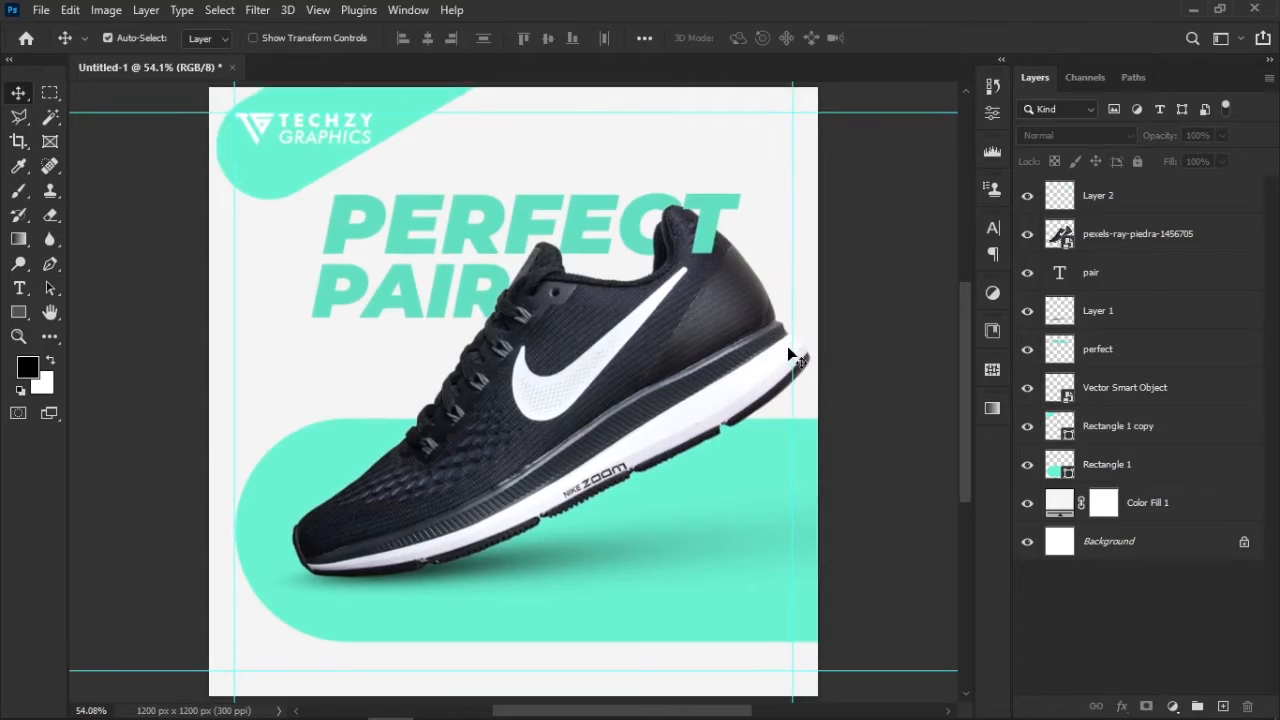
pyautogui.press('t')
pyautogui.click(643, 169)
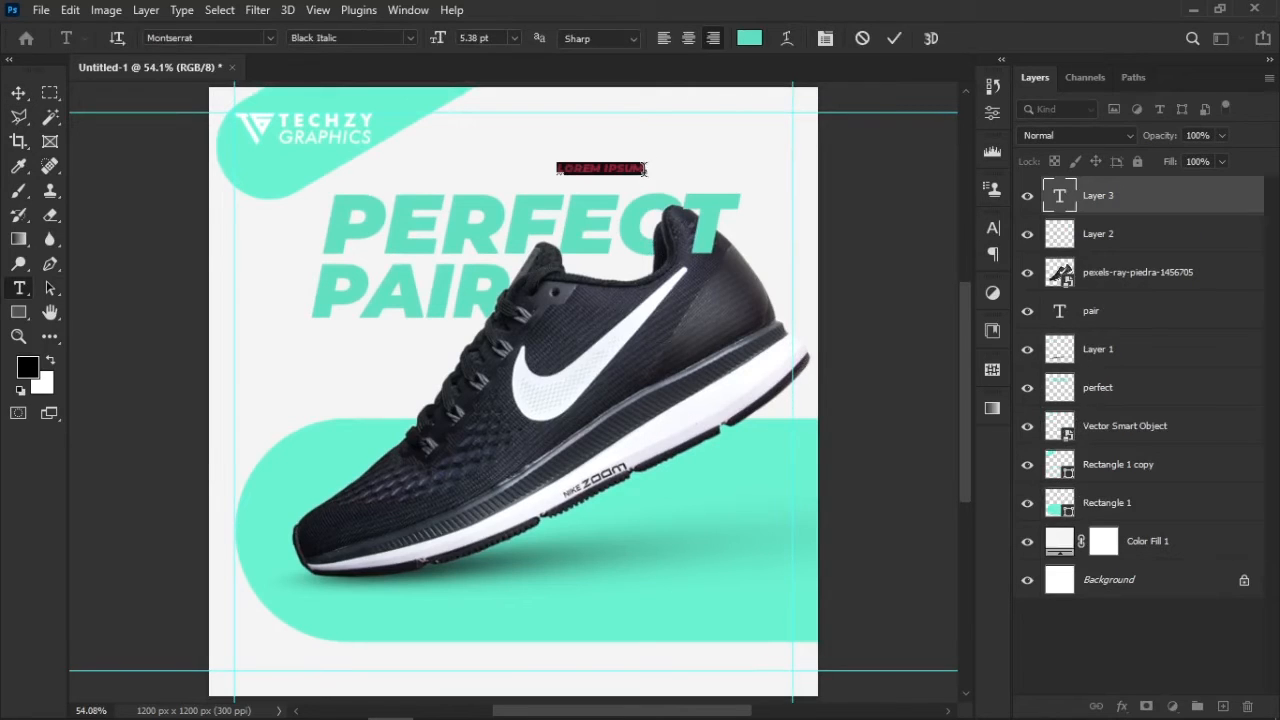
pyautogui.press('BackSpace')
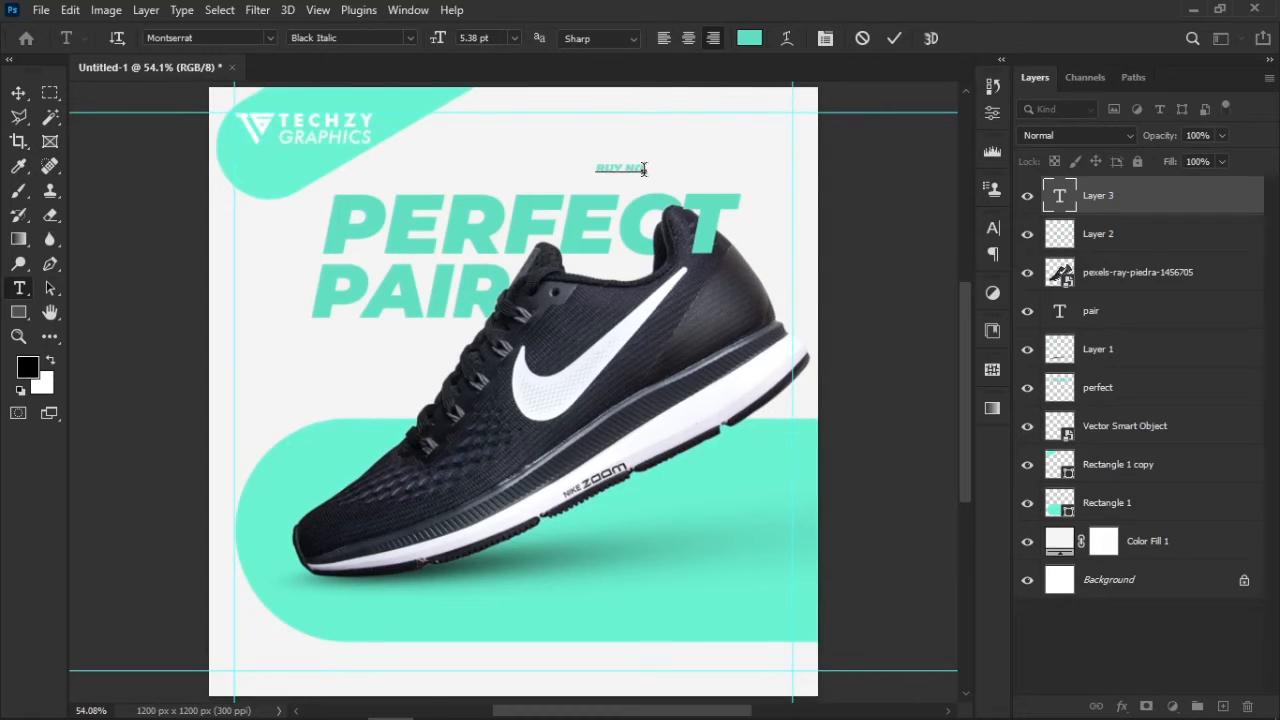
pyautogui.hotkey('ctrl', 'Return')
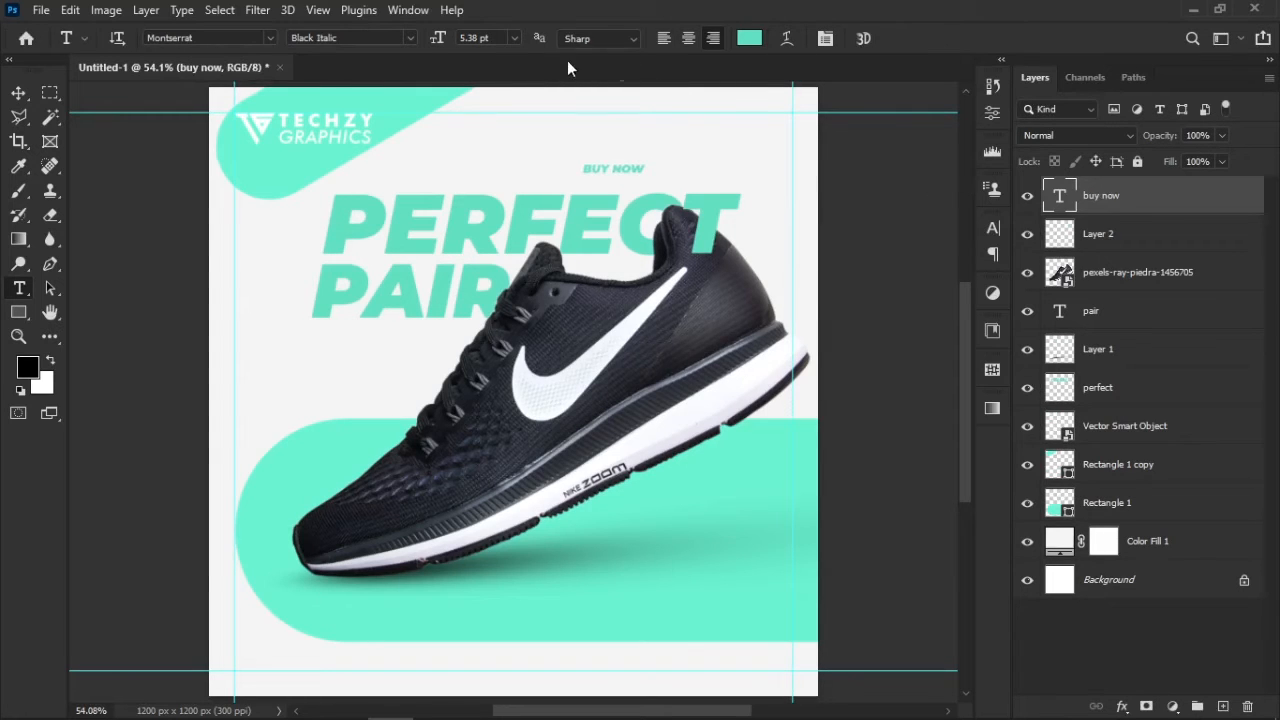
pyautogui.click(410, 38)
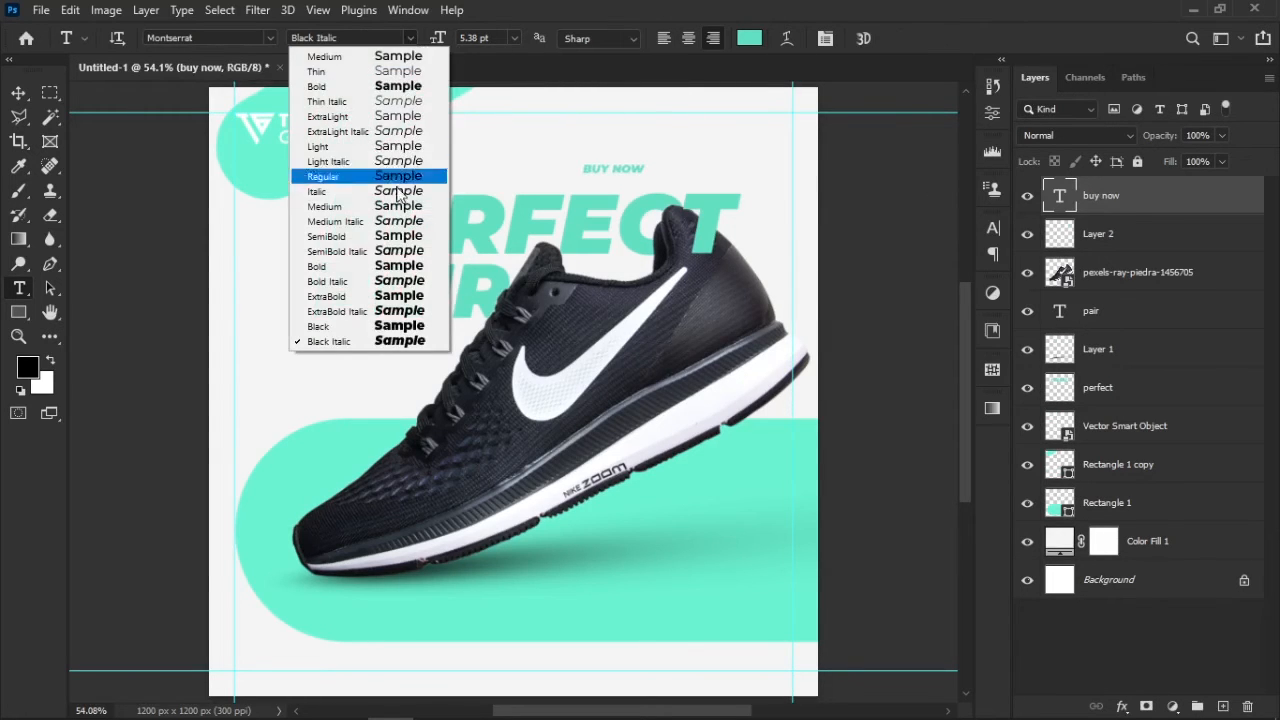
pyautogui.click(382, 266)
# Step: Enlarge the "buy now" text to about 138% and colour it black (000000)
pyautogui.press('v')
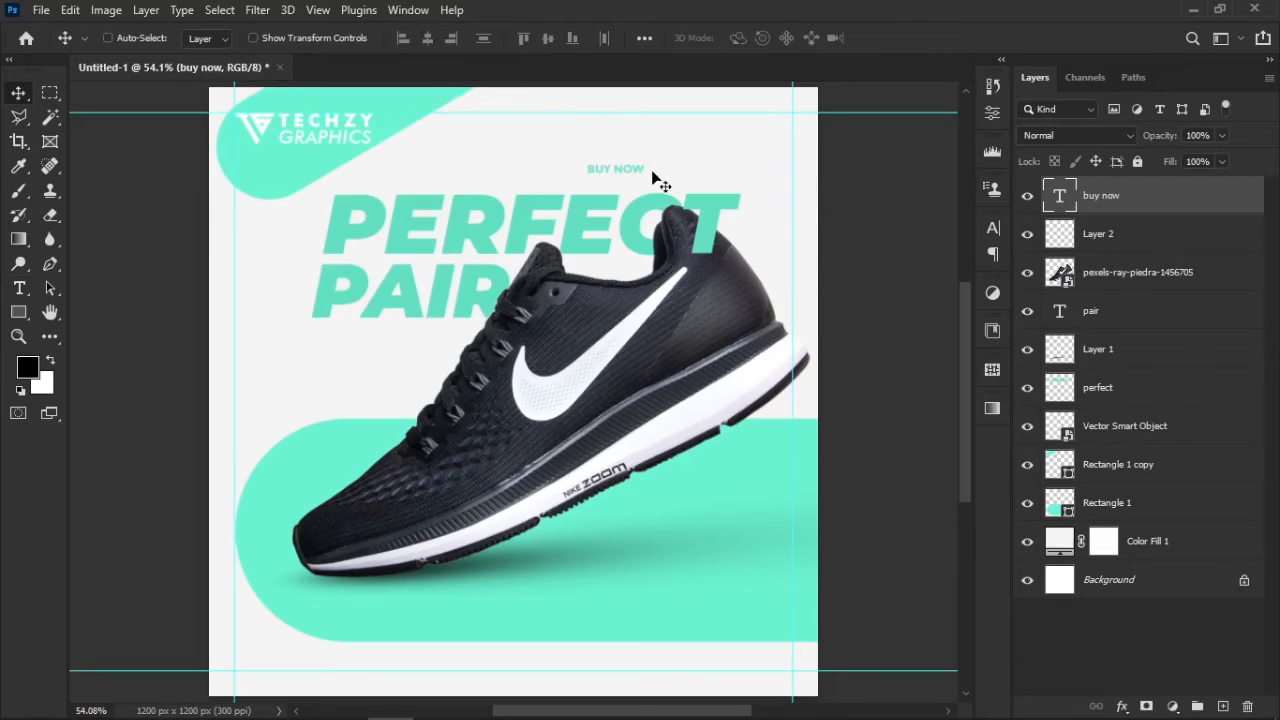
pyautogui.hotkey('ctrl', 't')
pyautogui.moveTo(646, 162); pyautogui.dragTo(668, 156)
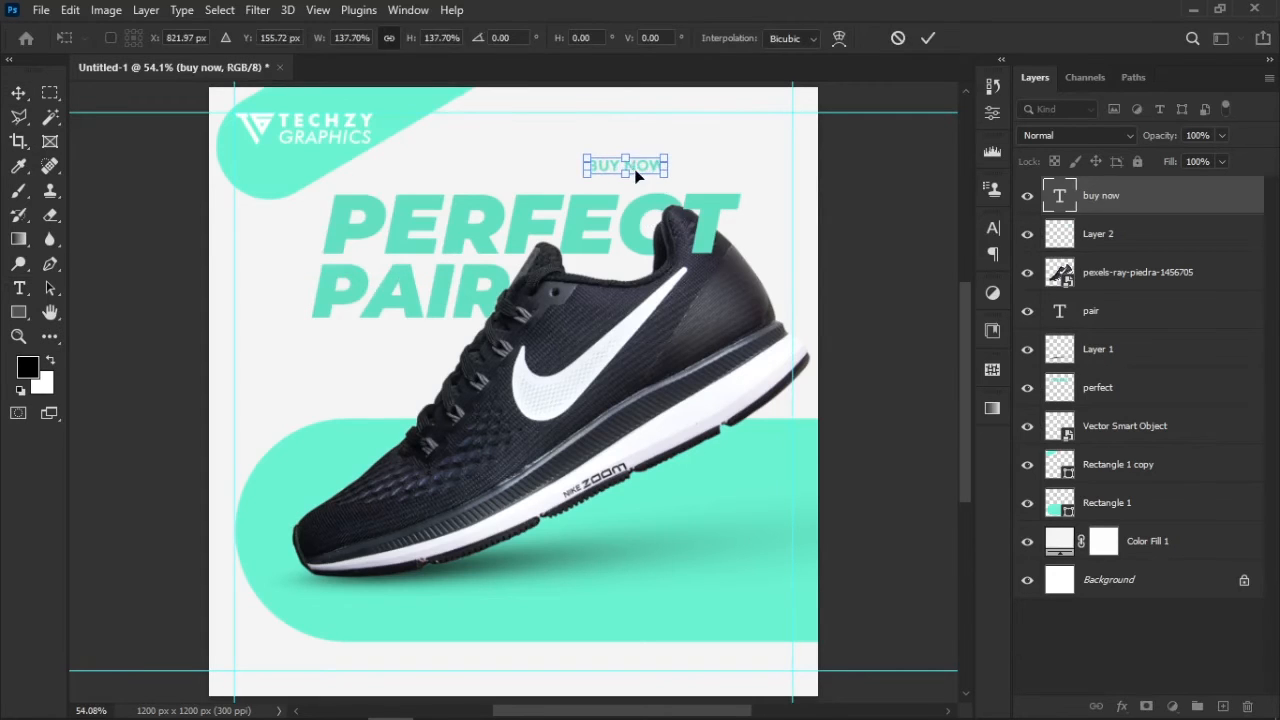
pyautogui.press('Return')
pyautogui.click(993, 228)
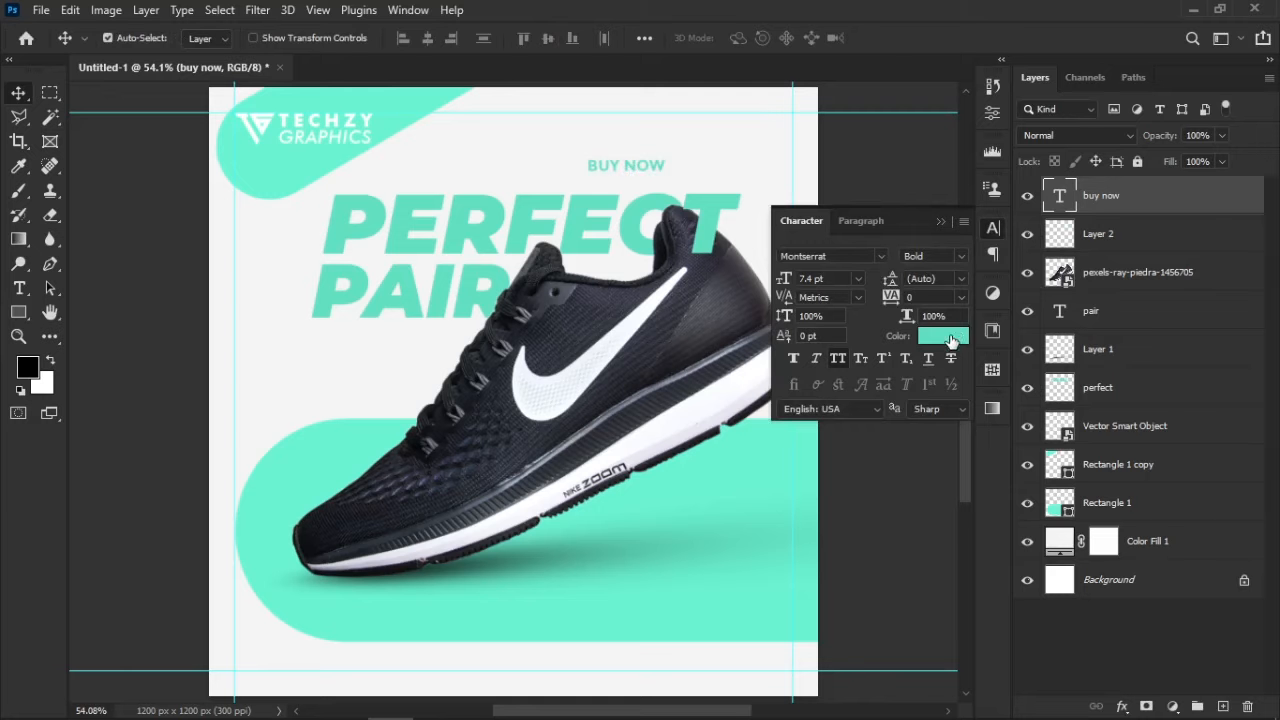
pyautogui.click(943, 335)
pyautogui.write('000000')
pyautogui.press('Return')
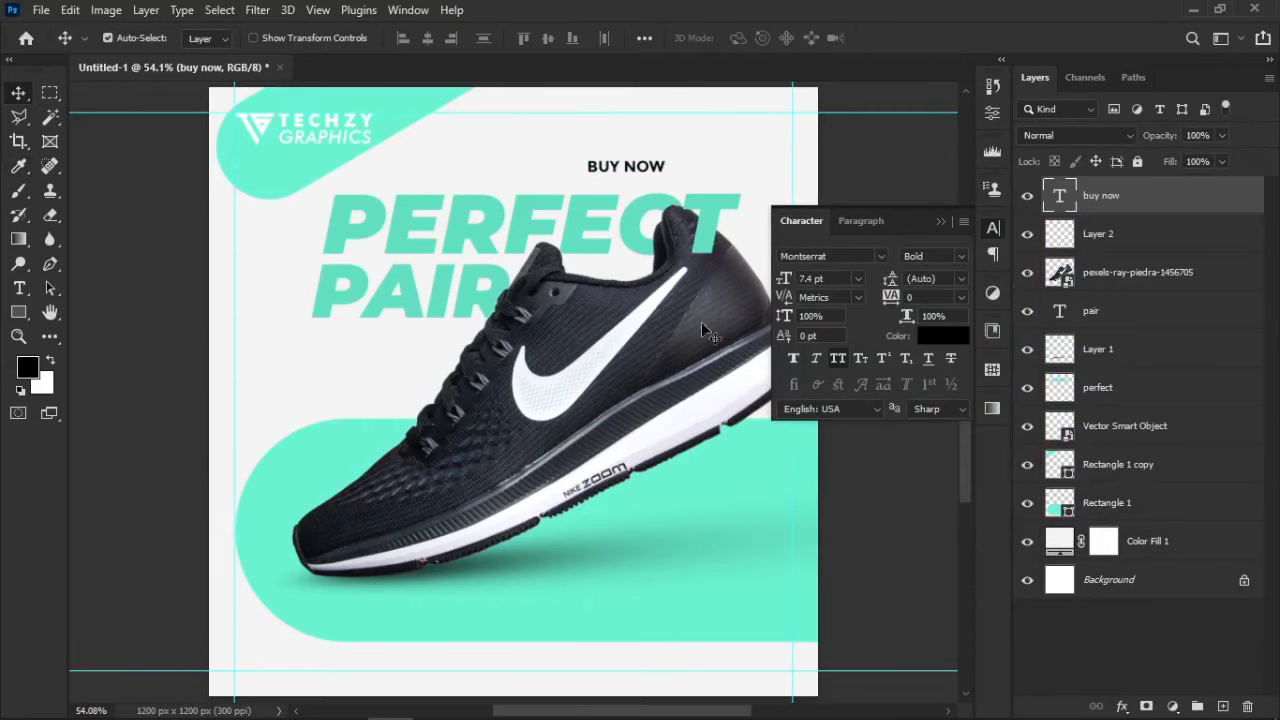
# Step: Move the "buy now" text to the canvas's upper-right corner, aligned with the margin guides
pyautogui.scroll(5, 681, 279)
pyautogui.moveTo(605, 230); pyautogui.dragTo(389, 381)
pyautogui.moveTo(418, 257); pyautogui.dragTo(645, 185)
pyautogui.click(677, 204)
pyautogui.click(737, 191)
pyautogui.scroll(2, 633, 183)
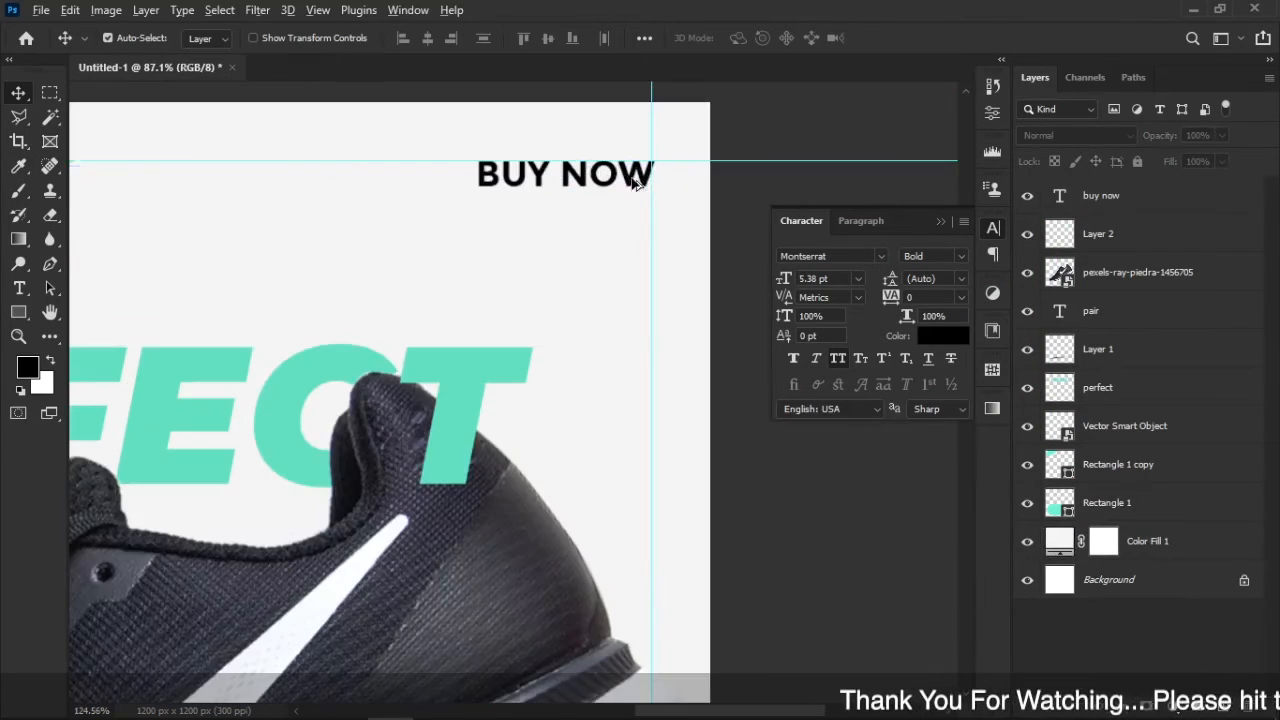
pyautogui.moveTo(634, 183); pyautogui.dragTo(615, 228)
pyautogui.doubleClick(615, 224)
pyautogui.write('www.yourweb.com')
pyautogui.hotkey('ctrl', 'Return')
pyautogui.press('v')
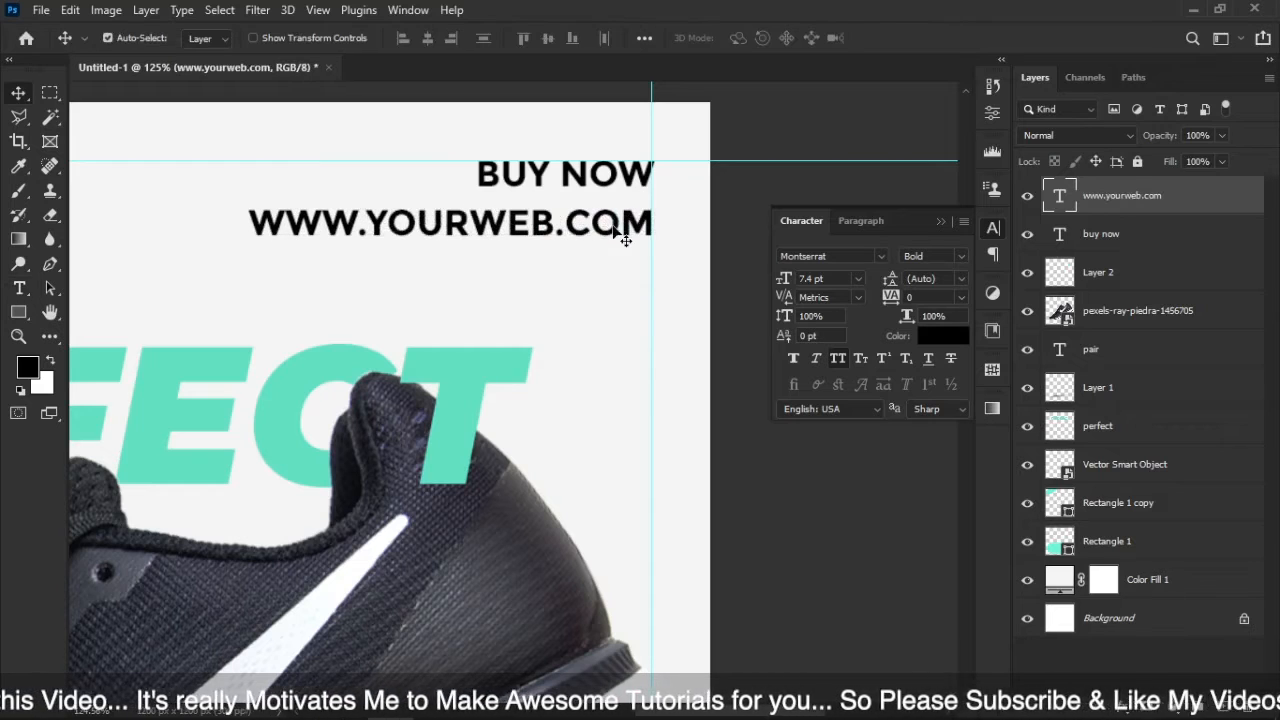
# Step: Set the web address text to the Montserrat Medium Italic font style
pyautogui.hotkey('ctrl', '0')
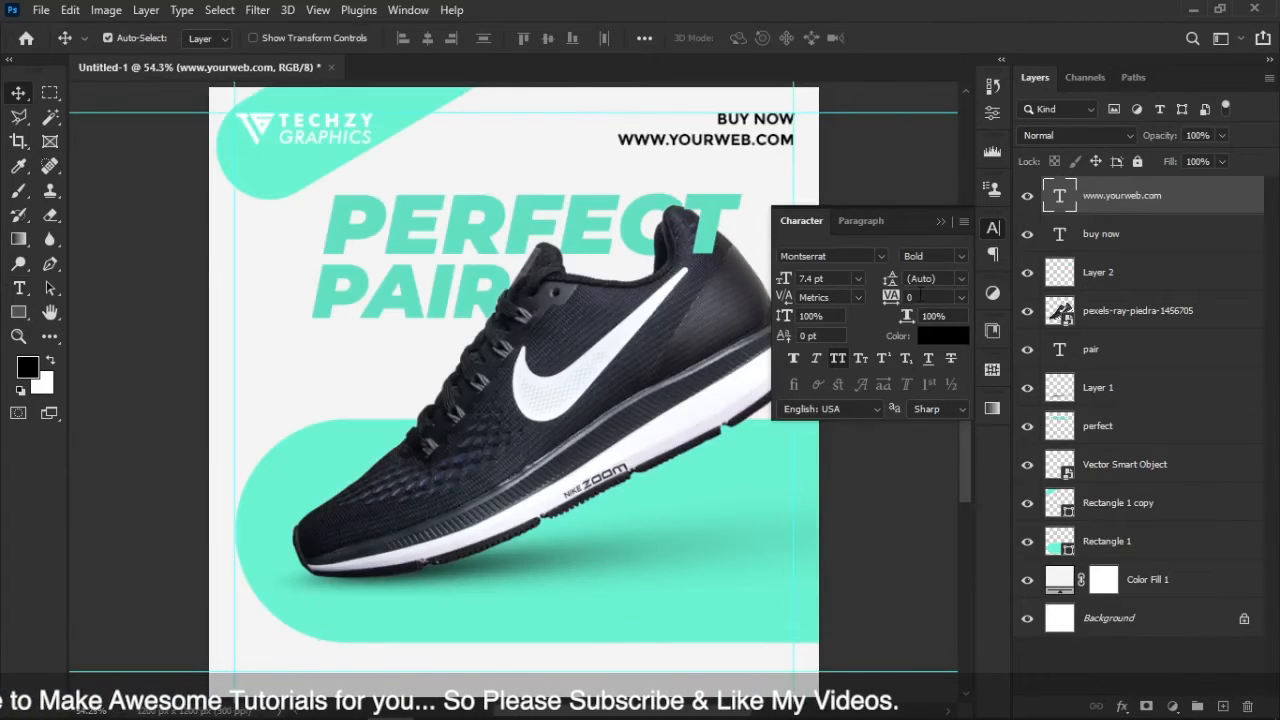
pyautogui.click(935, 256)
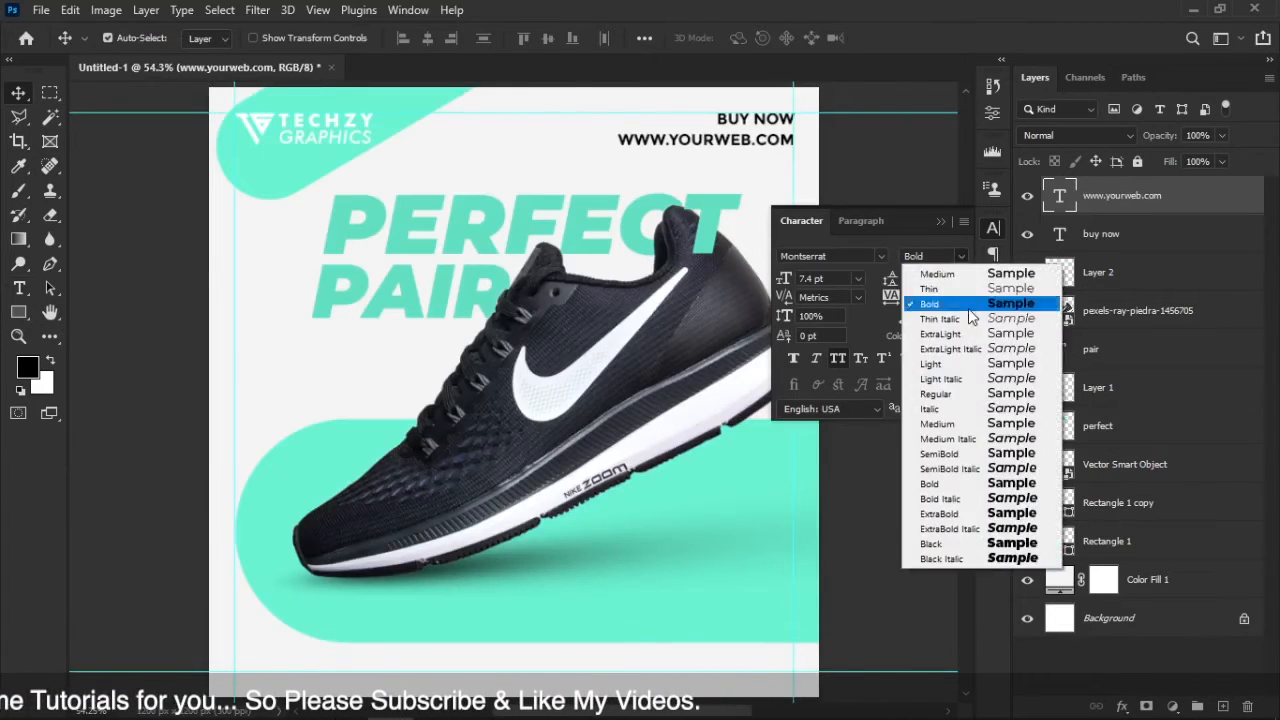
pyautogui.click(957, 447)
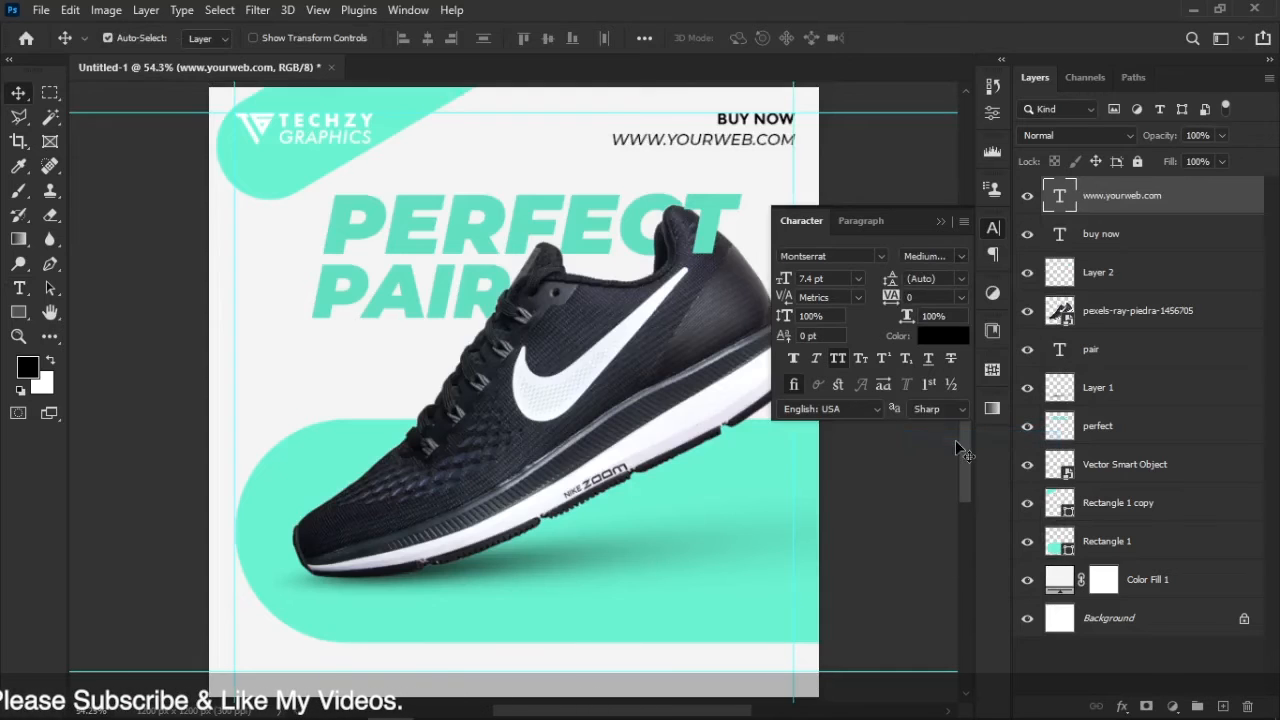
pyautogui.click(943, 222)
# Step: Shift the "buy now" text left over the web address and scale the web address to about 82%, keeping it on the margin guide
pyautogui.scroll(4, 833, 145)
pyautogui.moveTo(819, 130); pyautogui.dragTo(822, 225)
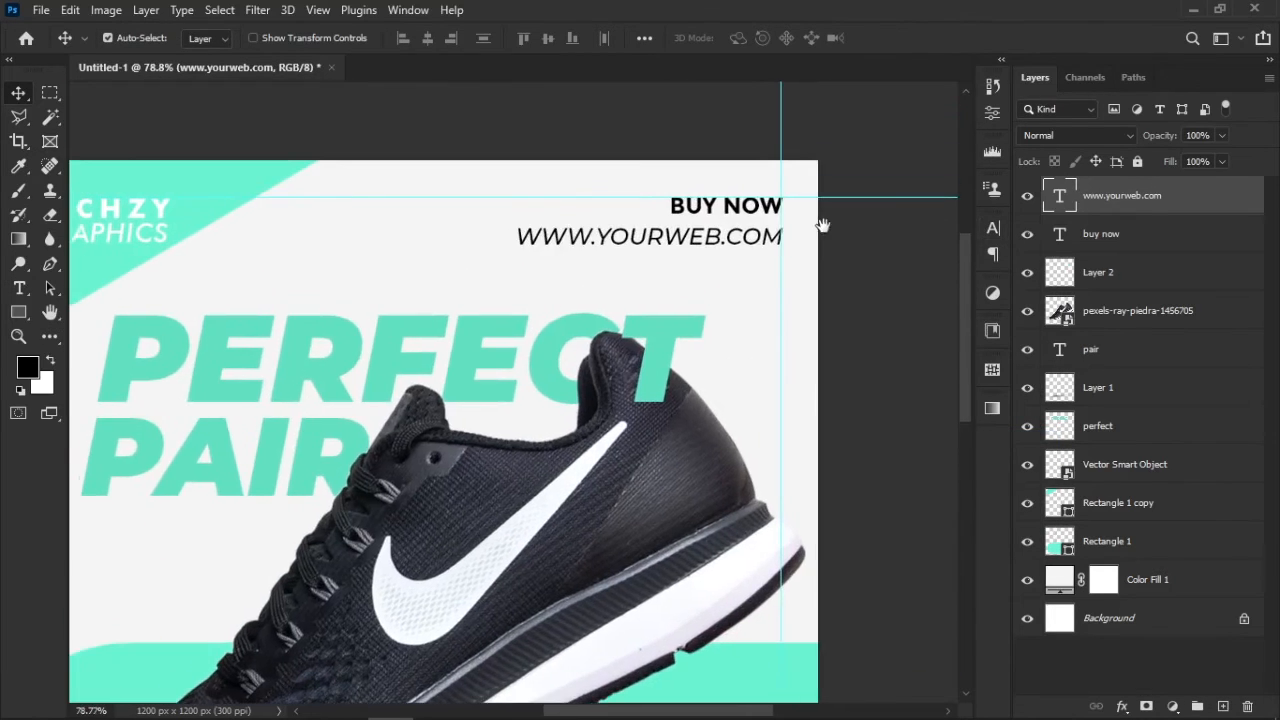
pyautogui.moveTo(715, 218); pyautogui.dragTo(663, 218)
pyautogui.click(634, 245)
pyautogui.hotkey('ctrl', 't')
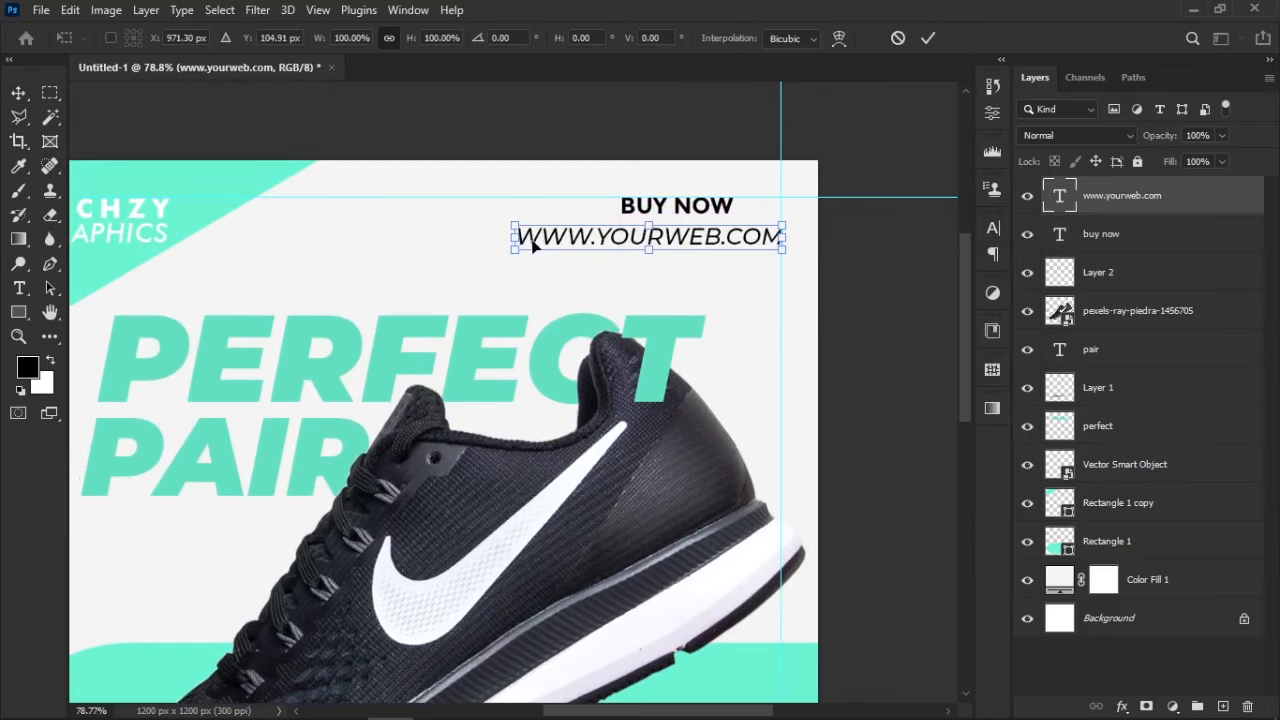
pyautogui.moveTo(514, 224); pyautogui.dragTo(564, 224)
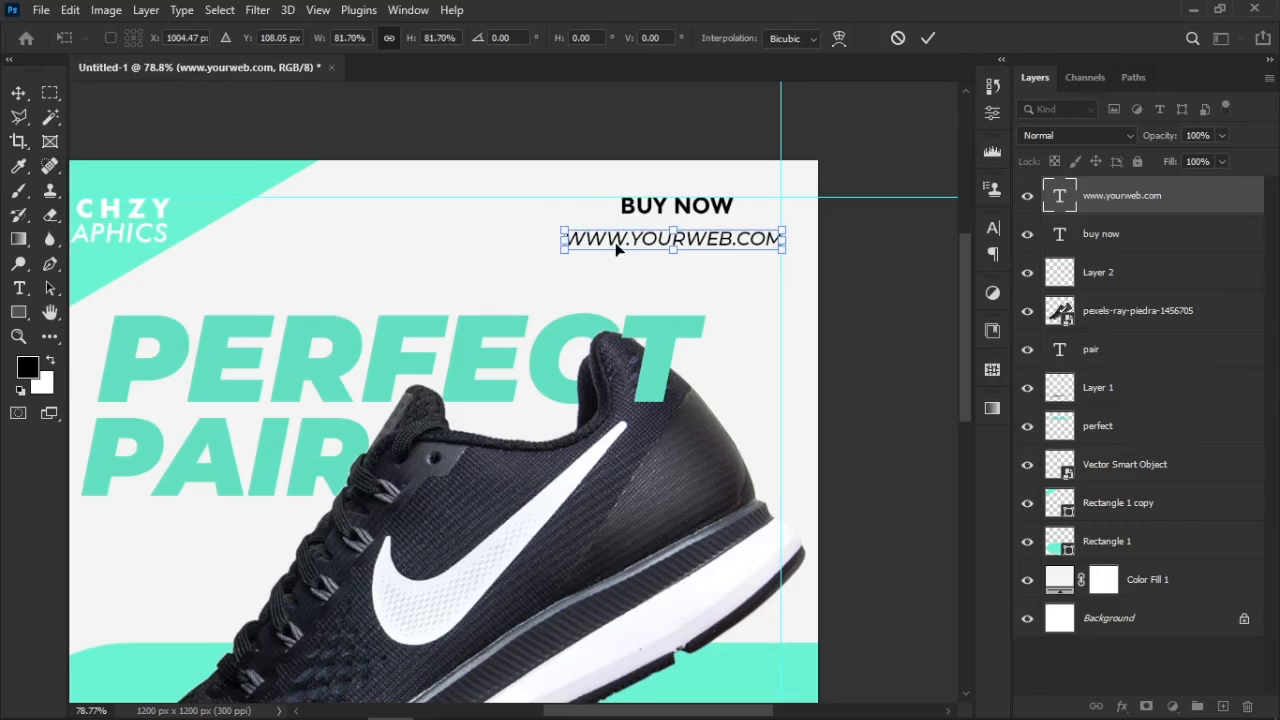
pyautogui.press('Return')
# Step: Draw an unfilled rectangle of about 193 × 63 px with a 3 px black stroke around the "buy now" text
pyautogui.click(19, 313)
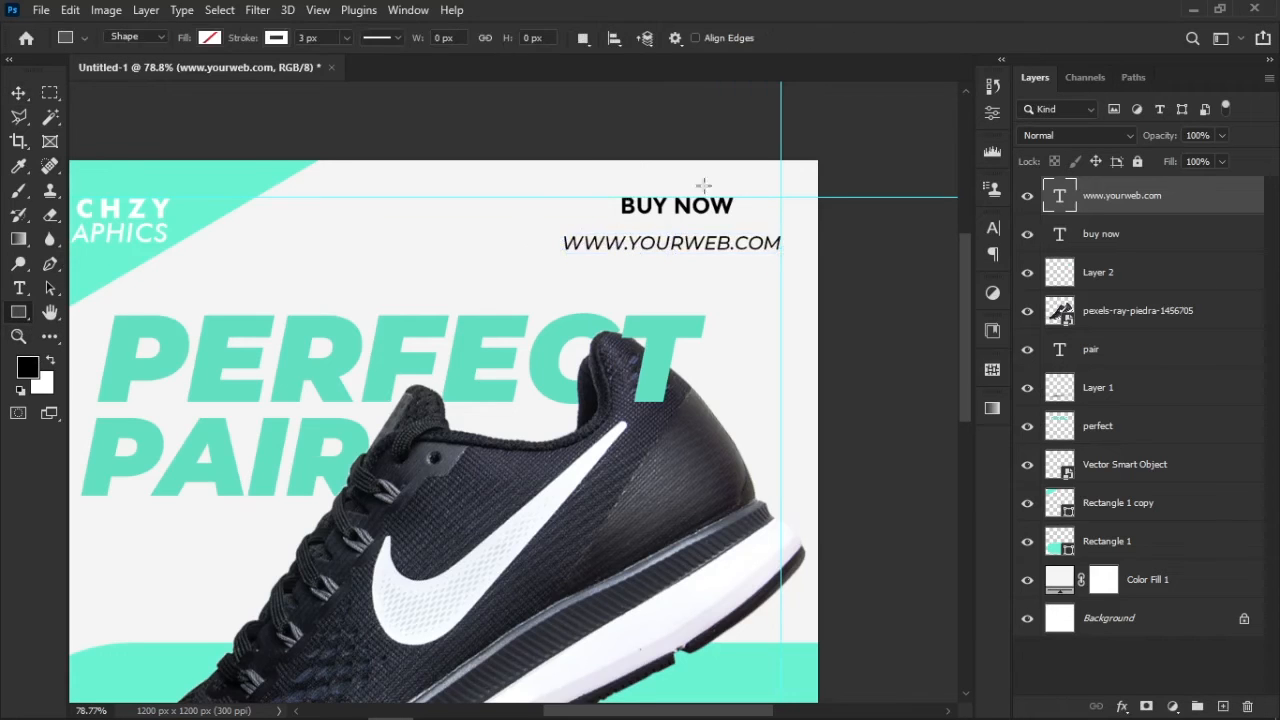
pyautogui.click(273, 41)
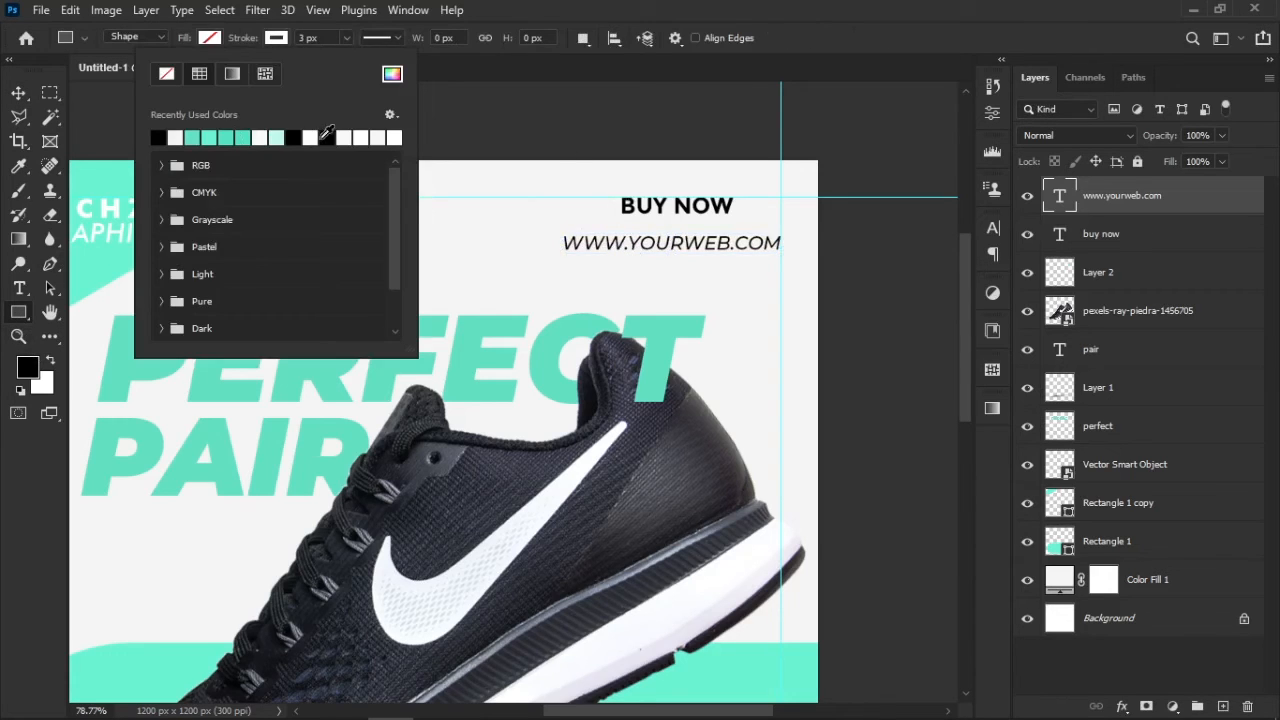
pyautogui.click(391, 75)
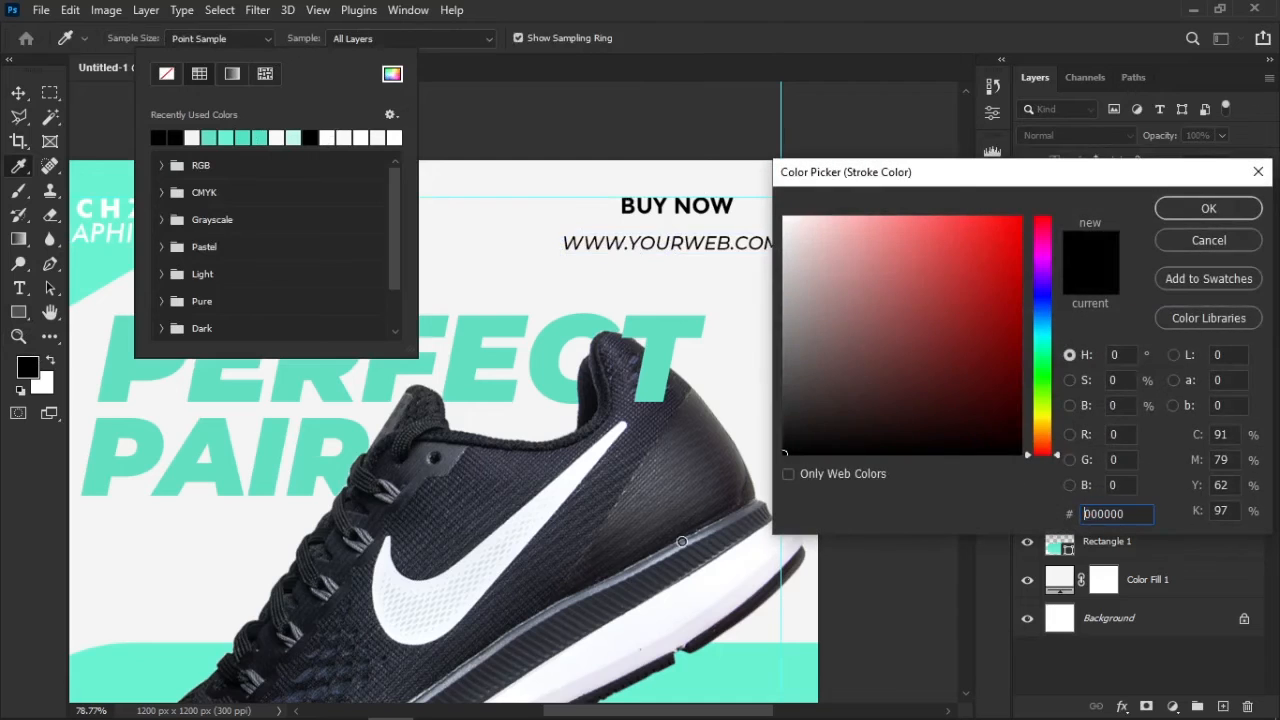
pyautogui.press('Return')
pyautogui.press('Return')
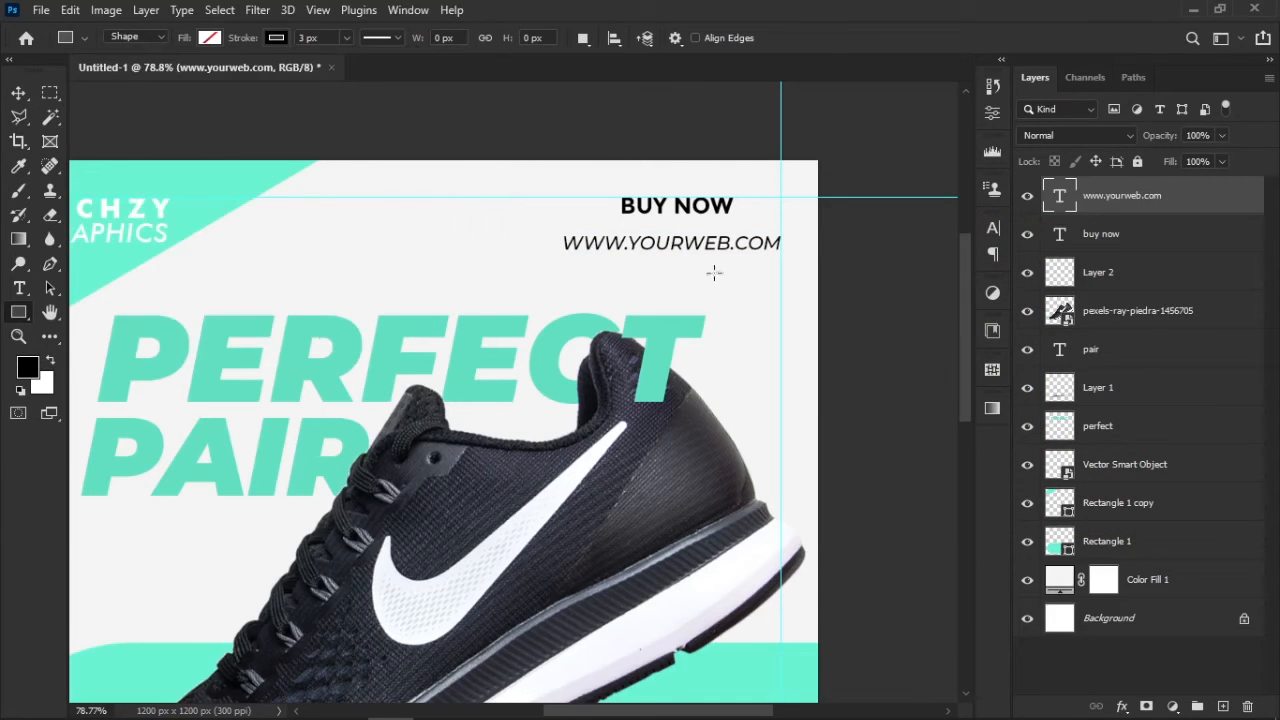
pyautogui.moveTo(600, 190); pyautogui.dragTo(747, 229)
# Step: Align the horizontal centres of the "buy now" text and its rectangular frame
pyautogui.doubleClick(1152, 240)
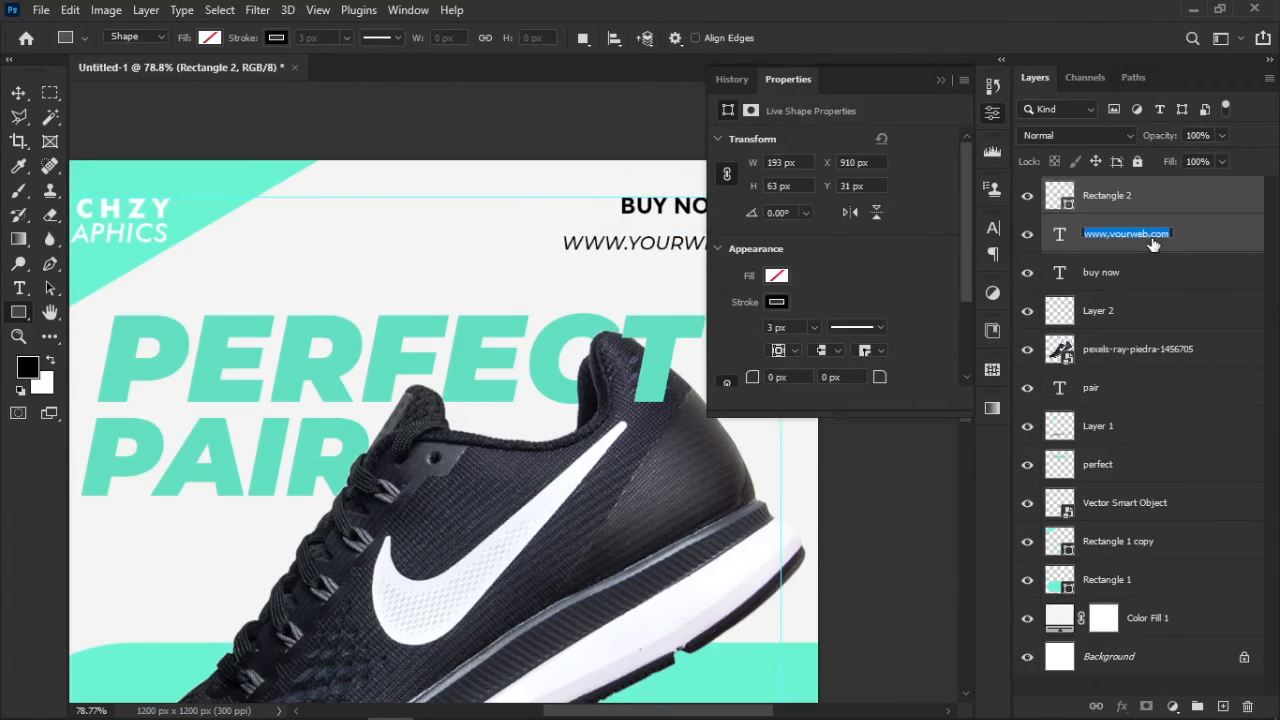
pyautogui.click(1213, 275)
pyautogui.keyDown('ctrl'); pyautogui.click(1040, 192); pyautogui.keyUp('ctrl')
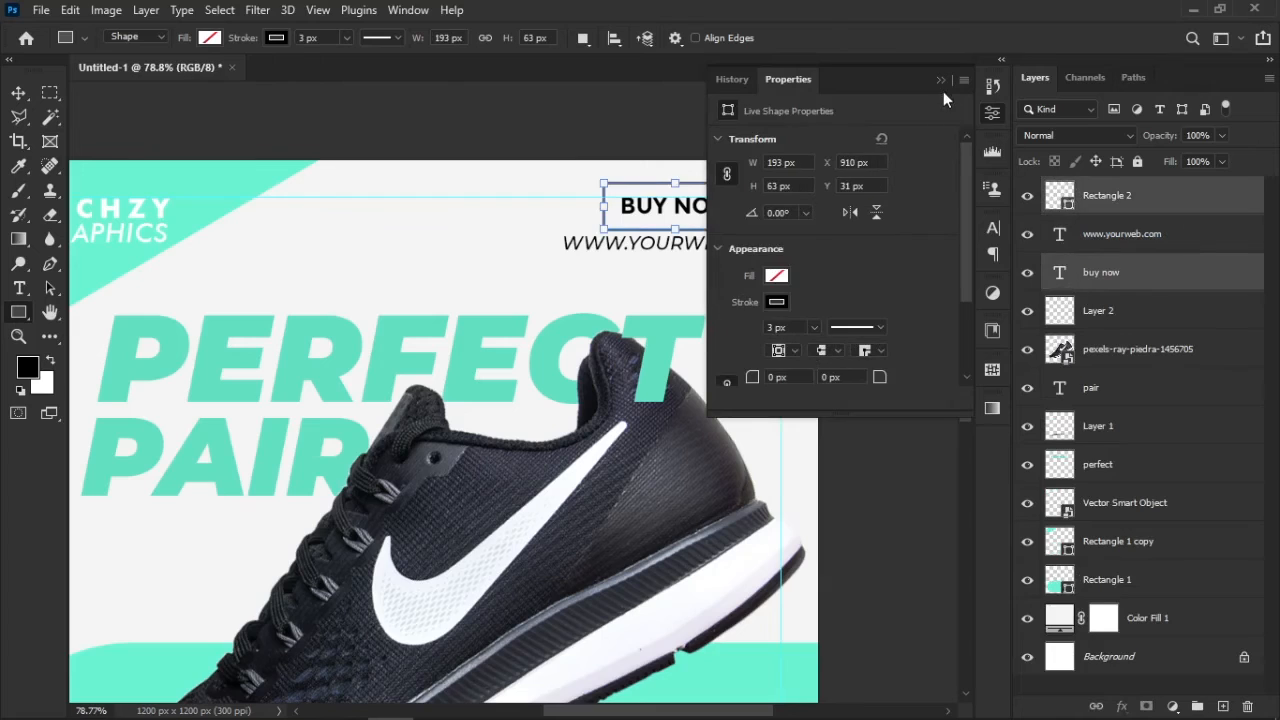
pyautogui.click(941, 80)
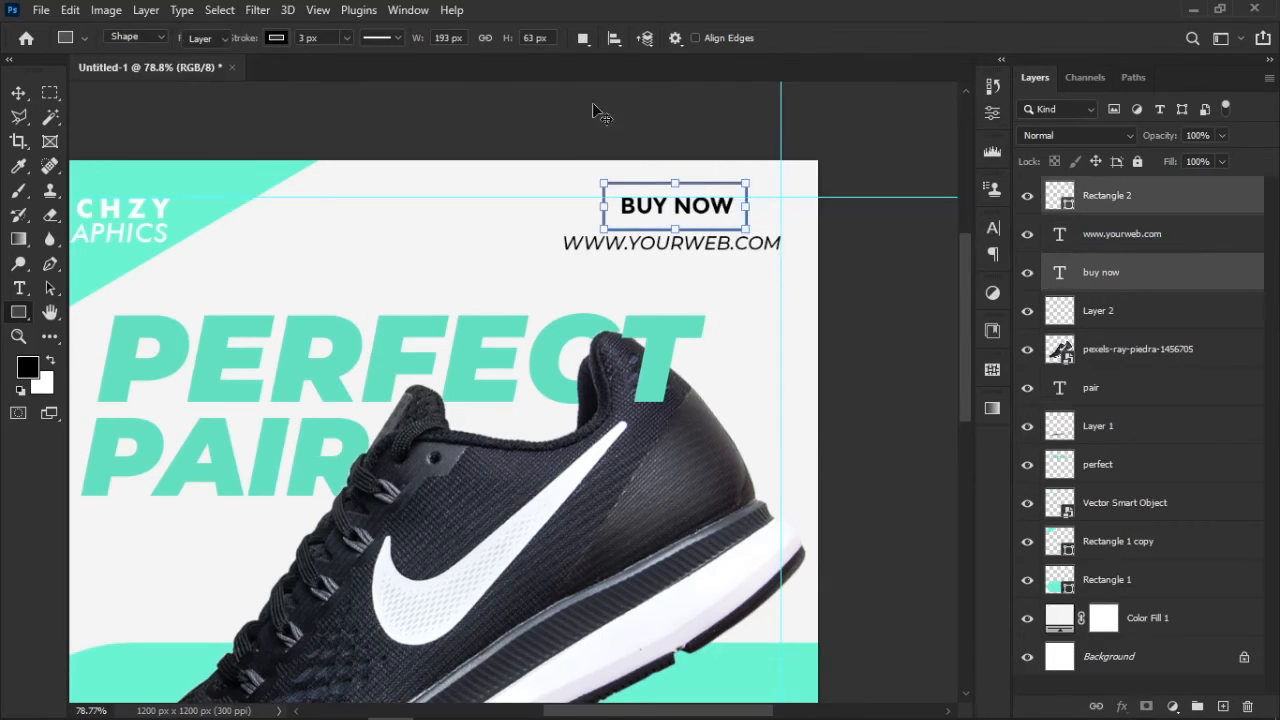
pyautogui.press('v')
pyautogui.click(428, 39)
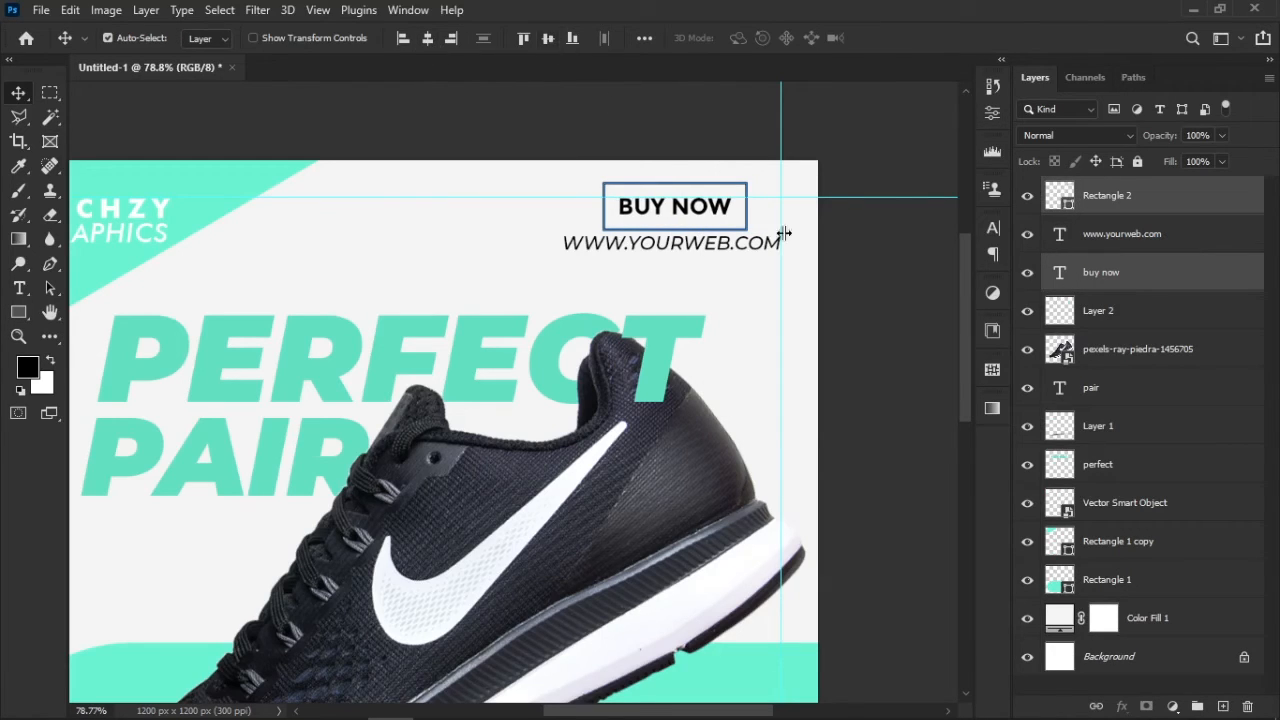
pyautogui.click(865, 156)
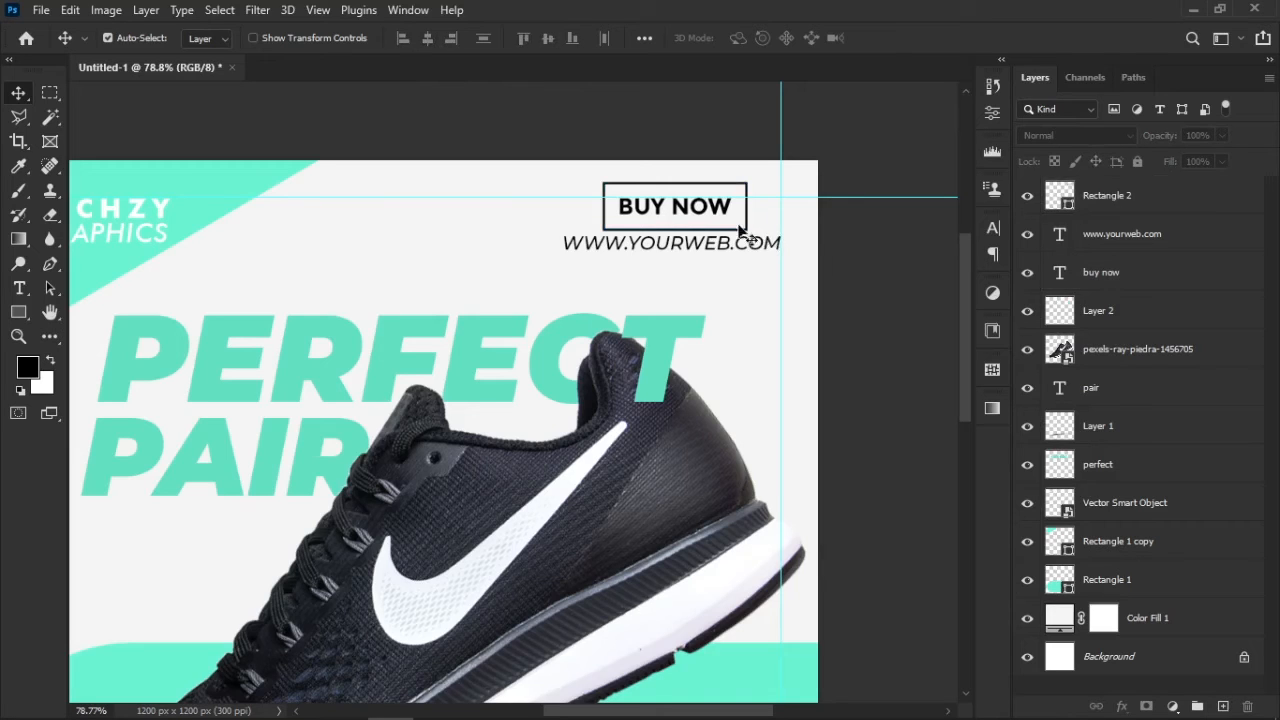
# Step: Lock the Color Fill 1 layer and lower the framed "buy now" text and web address about 21 px to the upper margin guide
pyautogui.click(752, 224)
pyautogui.click(1137, 162)
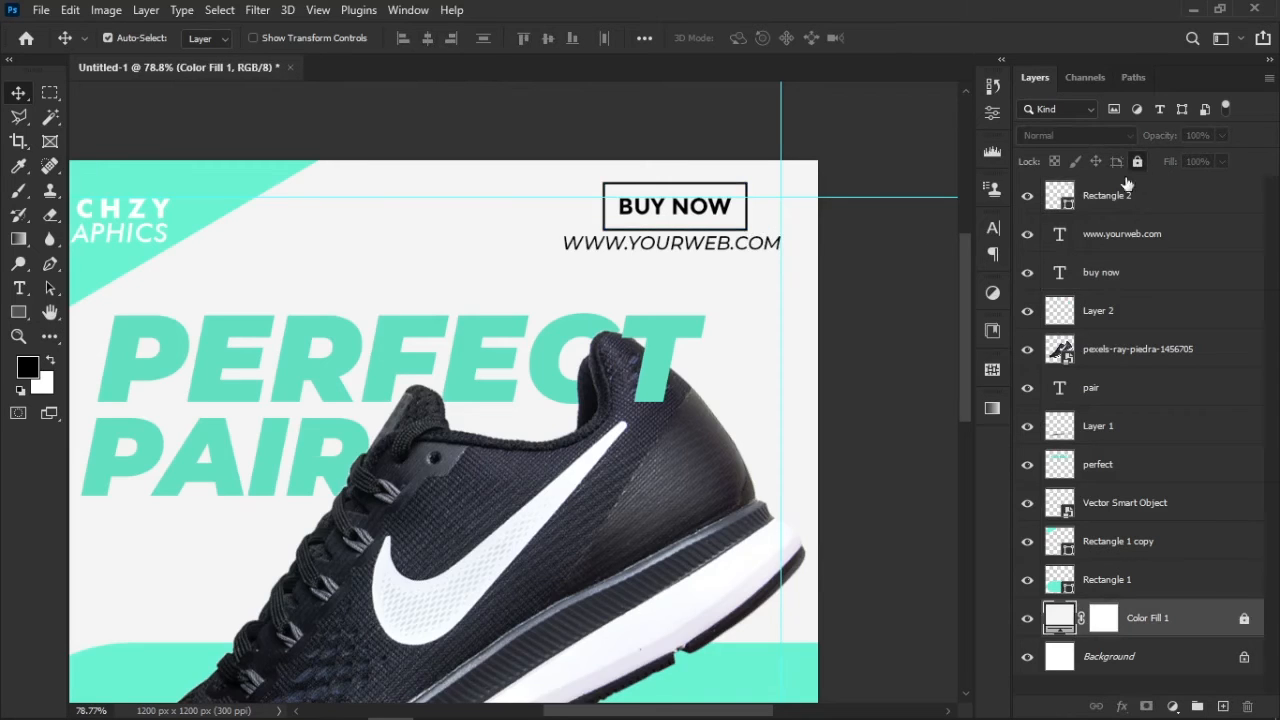
pyautogui.click(760, 225)
pyautogui.moveTo(724, 215); pyautogui.dragTo(703, 212)
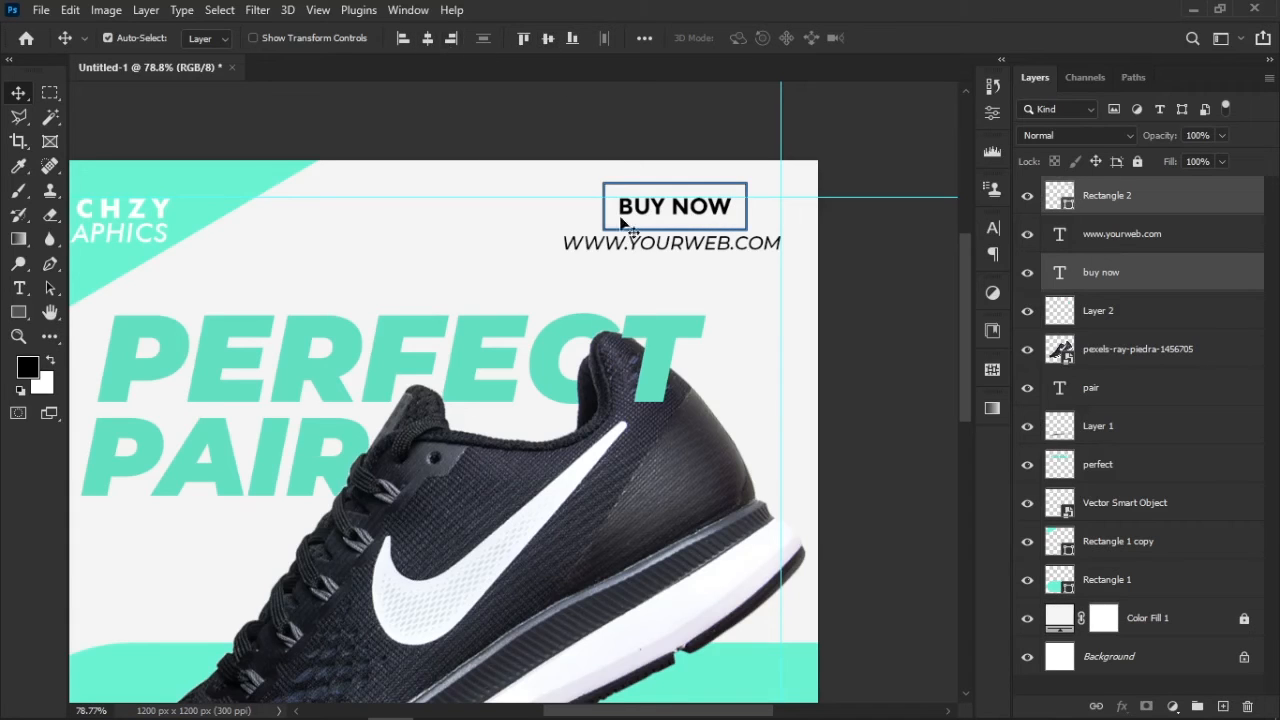
pyautogui.keyDown('shift'); pyautogui.click(693, 249); pyautogui.keyUp('shift')
pyautogui.moveTo(693, 249); pyautogui.dragTo(696, 258)
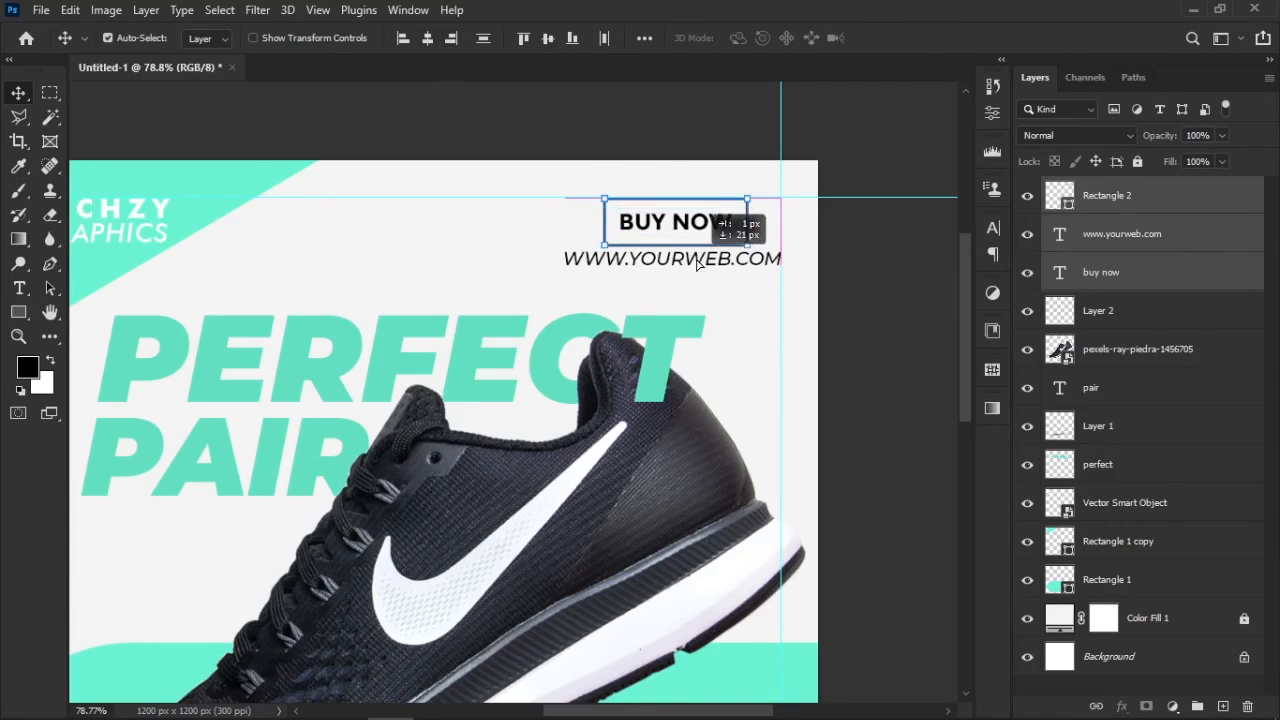
# Step: Resize the "buy now" frame to about 180 × 61 px and fully round its corners into a pill shape
pyautogui.click(745, 229)
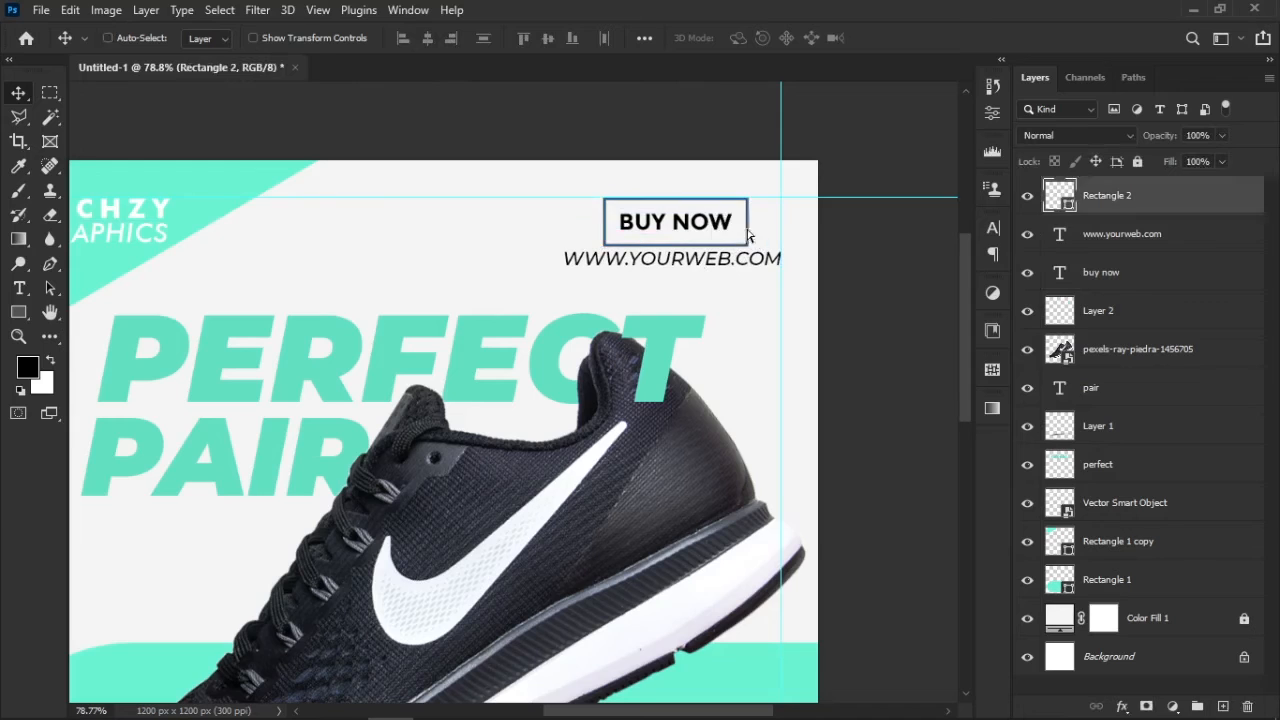
pyautogui.hotkey('ctrl', 't')
pyautogui.moveTo(748, 229); pyautogui.dragTo(721, 242)
pyautogui.press('Return')
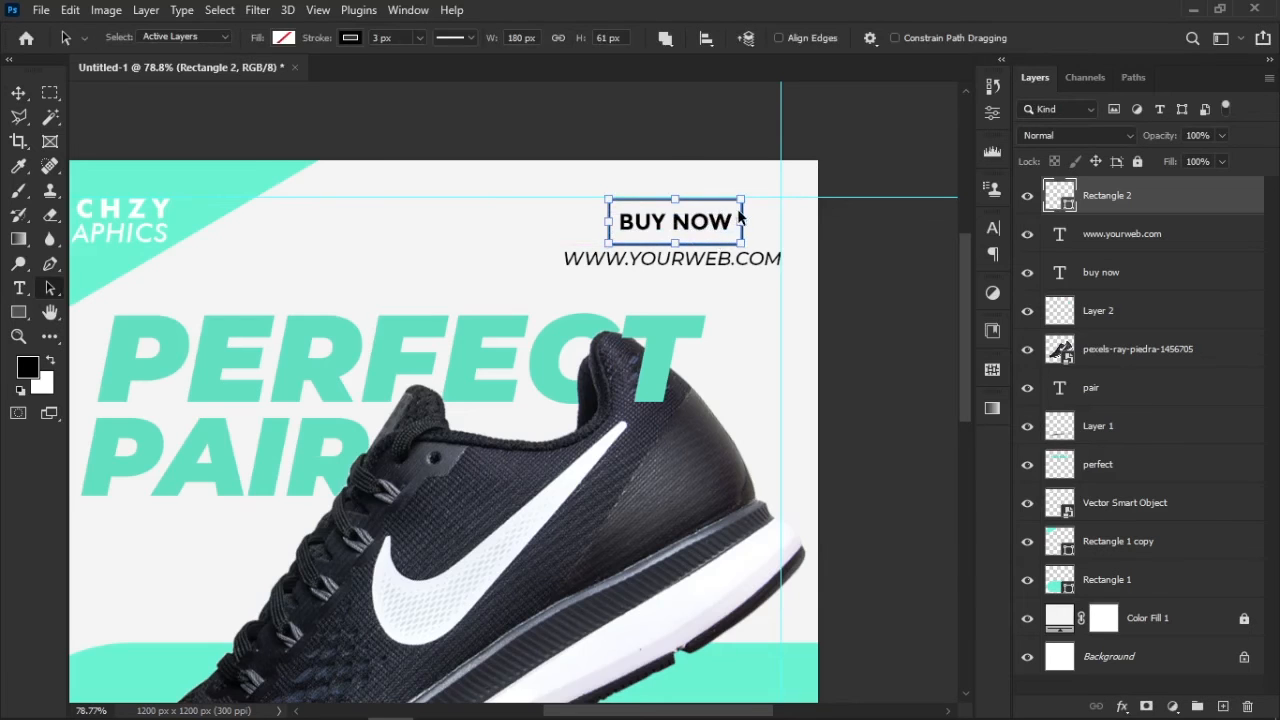
pyautogui.scroll(3, 717, 218)
pyautogui.moveTo(741, 209); pyautogui.dragTo(585, 208)
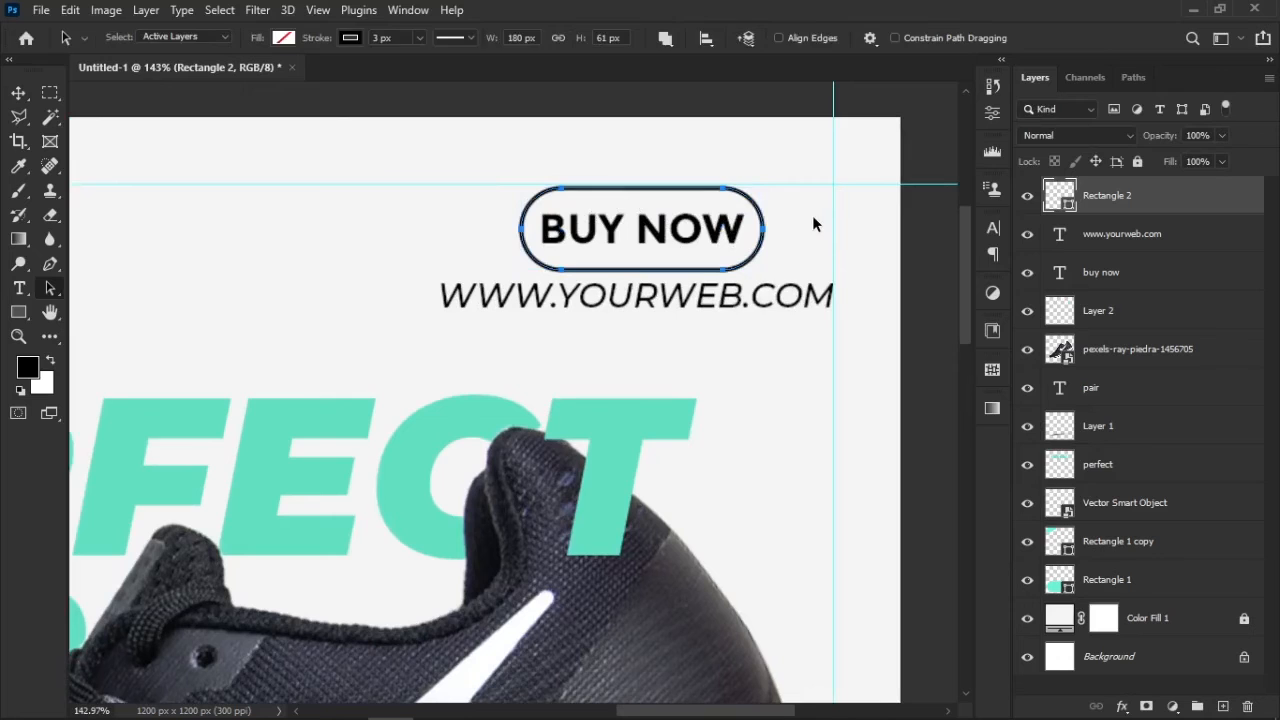
# Step: Shift the rounded "buy now" button slightly to the right above the web address
pyautogui.press('v')
pyautogui.keyDown('shift'); pyautogui.click(736, 302); pyautogui.keyUp('shift')
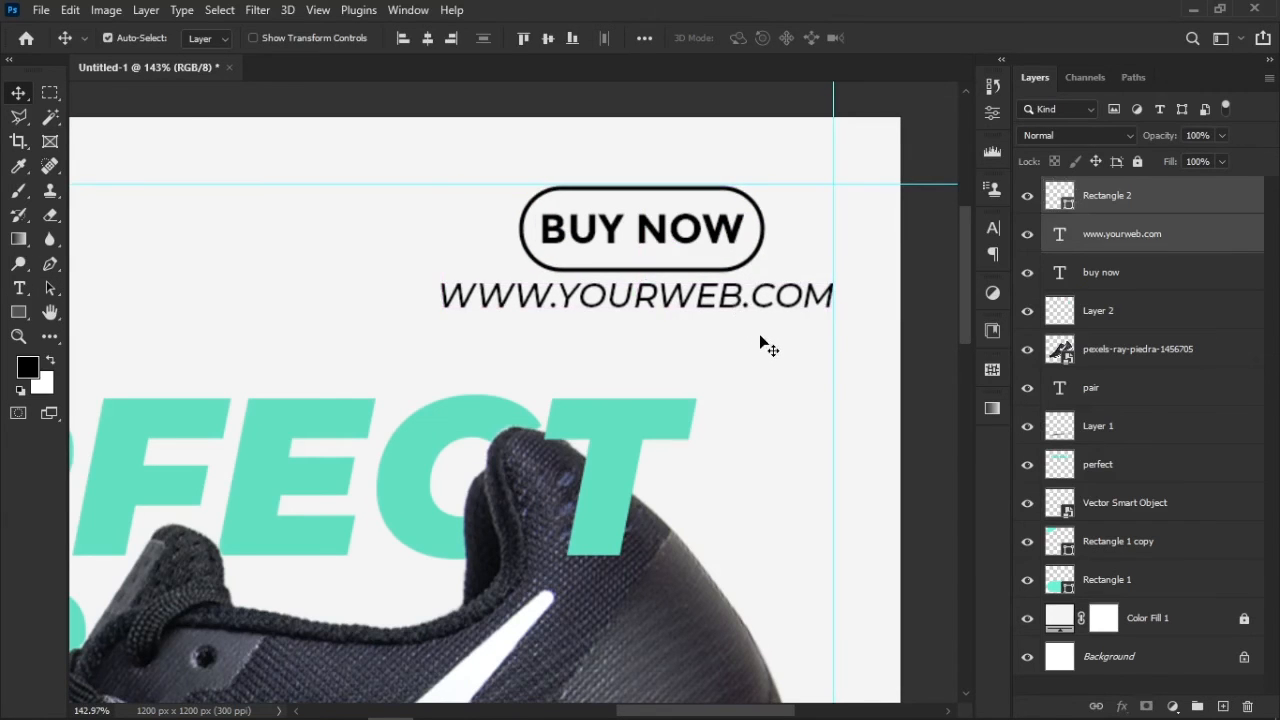
pyautogui.click(760, 336)
pyautogui.hotkey('ctrl', '0')
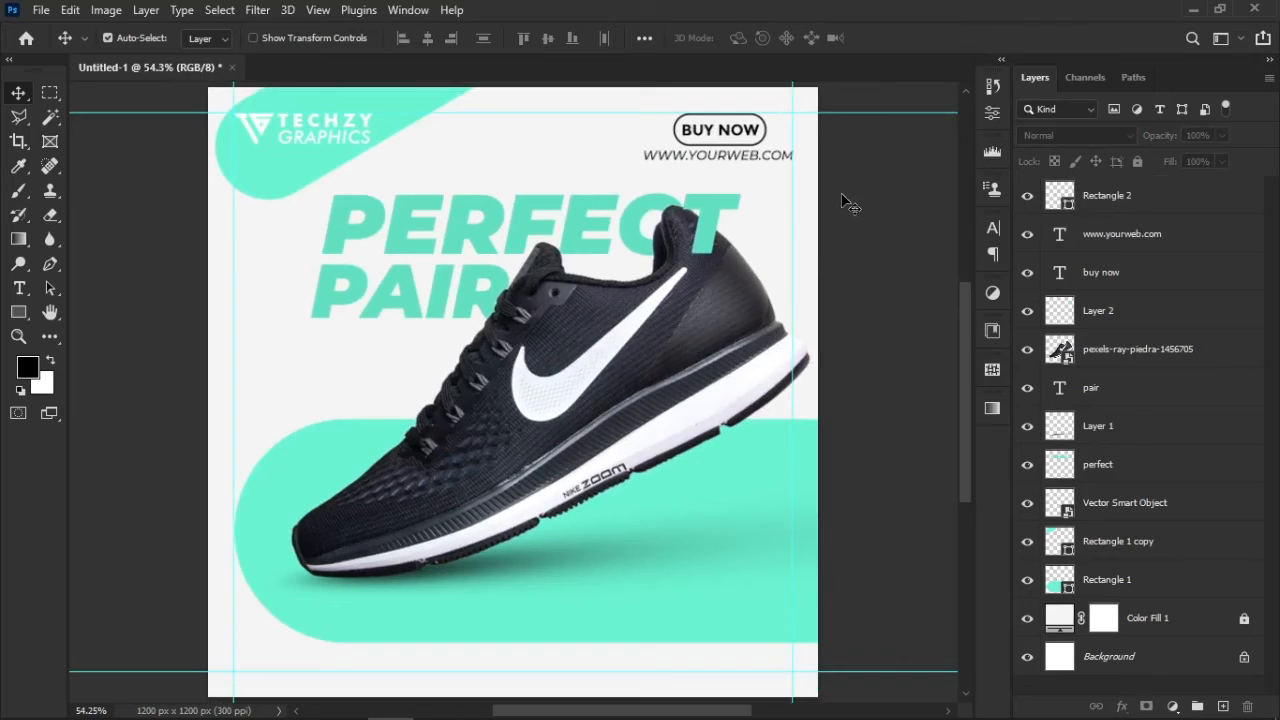
pyautogui.moveTo(778, 133); pyautogui.dragTo(742, 137)
pyautogui.click(858, 218)
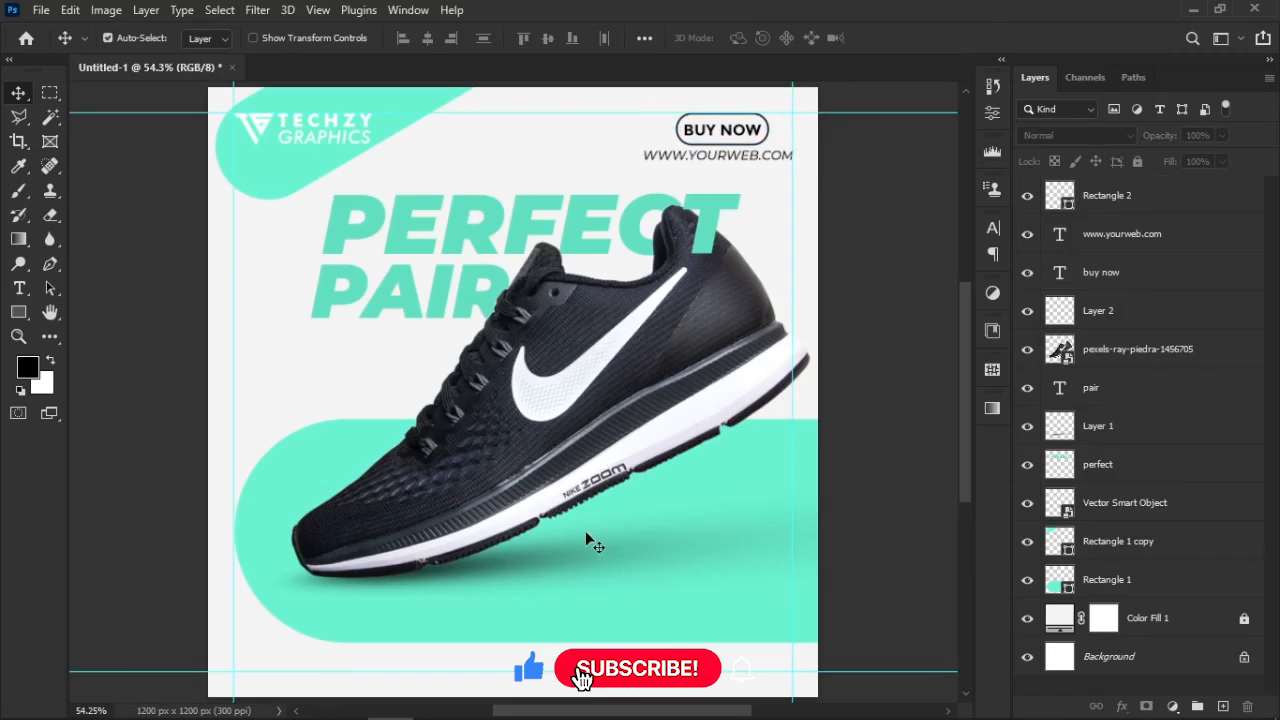
pyautogui.moveTo(550, 524); pyautogui.dragTo(557, 527)
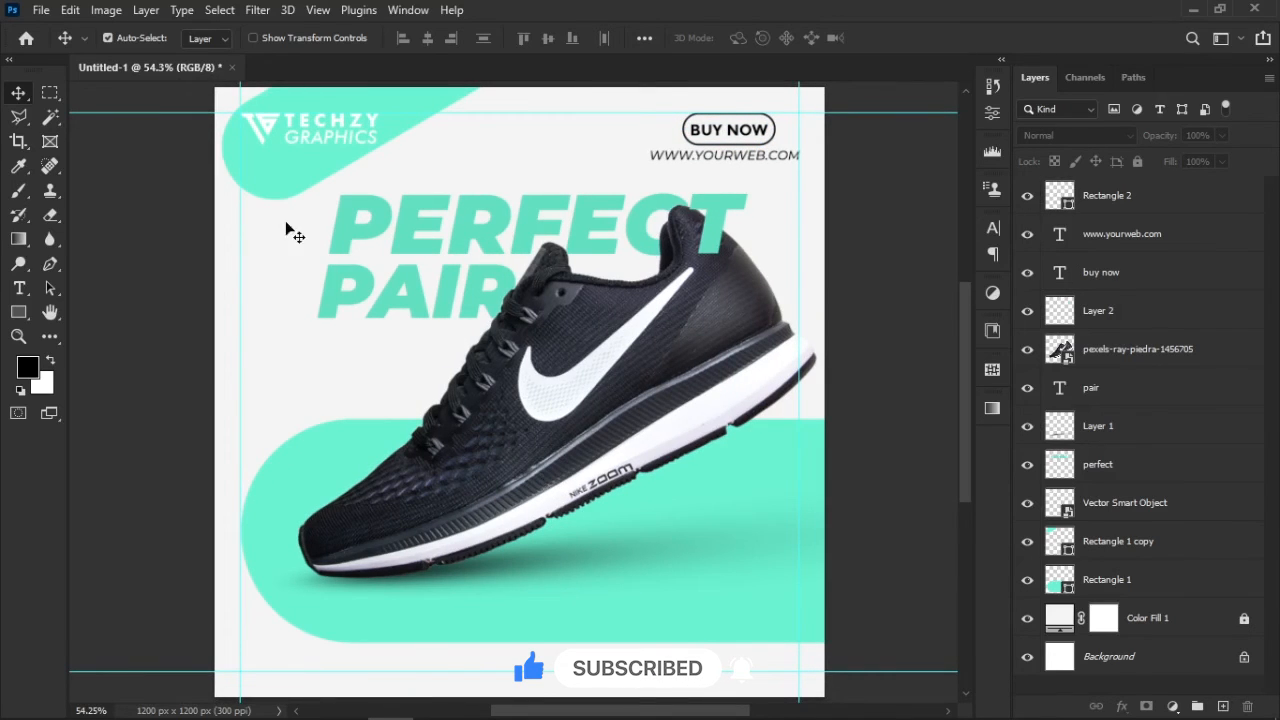
pyautogui.click(281, 192)
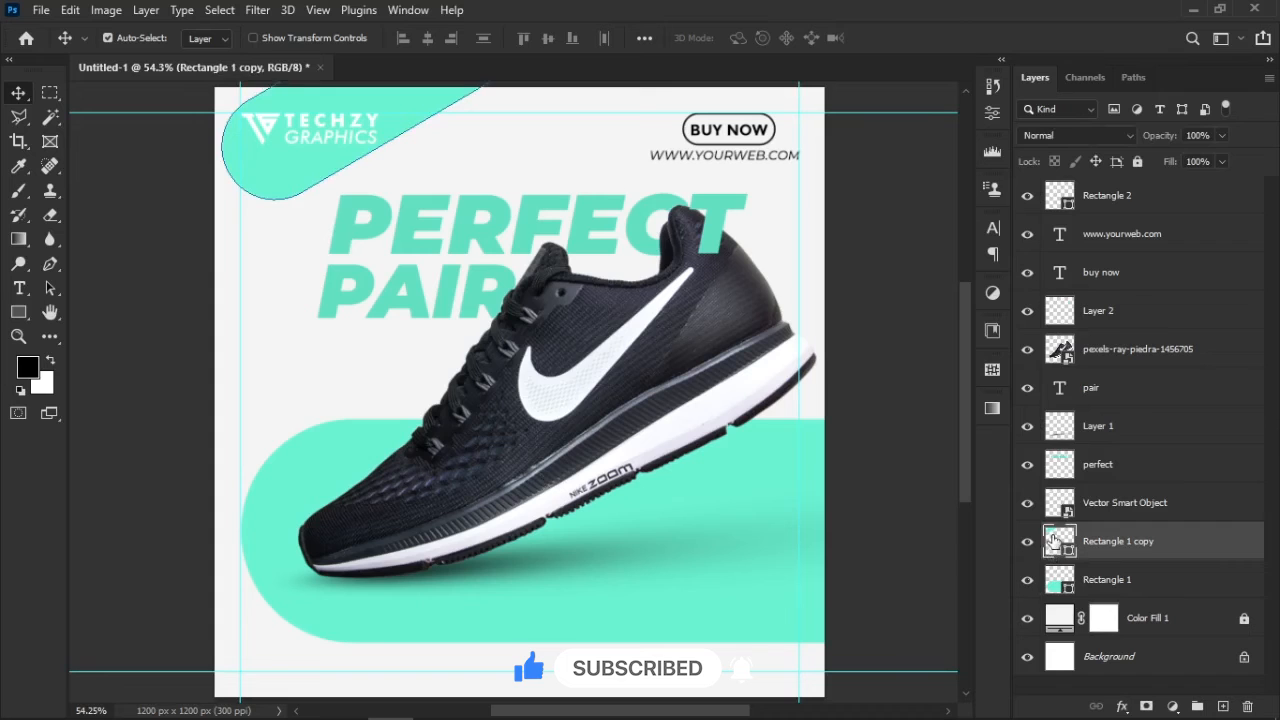
pyautogui.doubleClick(1055, 541)
pyautogui.click(774, 618)
# Step: Paste the four-line zigzag pattern as a smart object and place it below the "PAIR" text near the canvas's left side
pyautogui.press('Return')
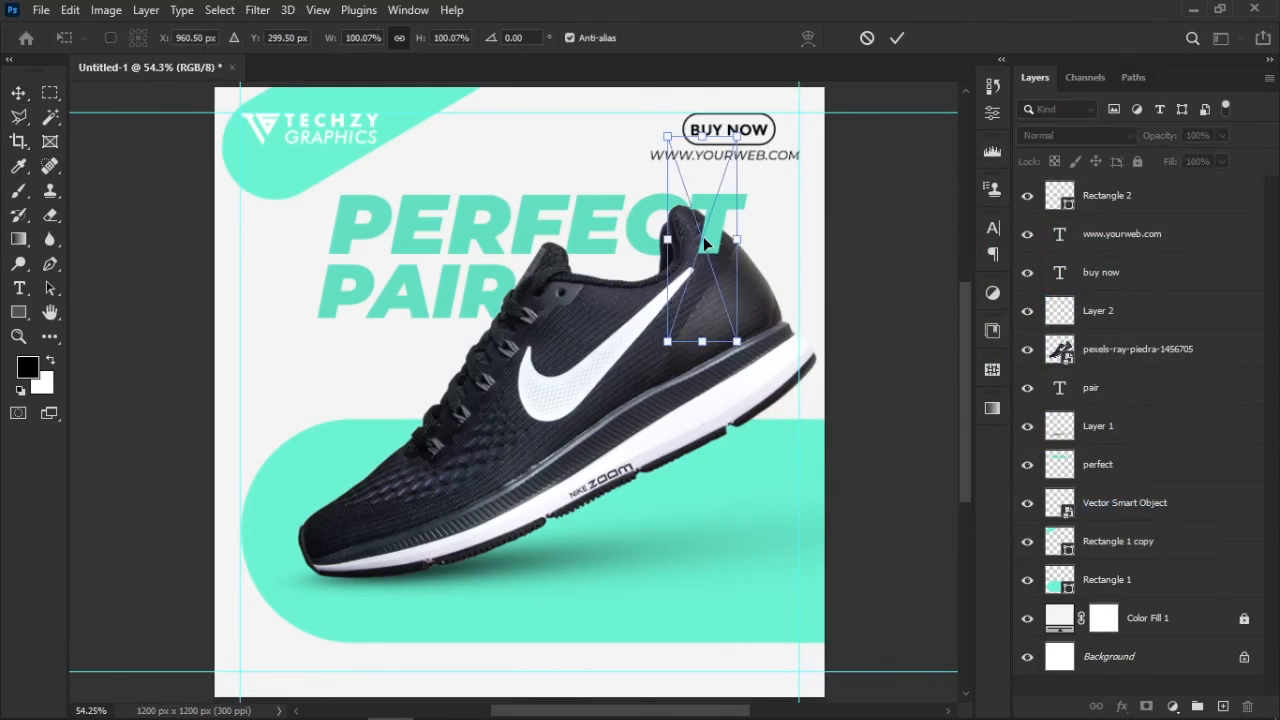
pyautogui.moveTo(687, 250); pyautogui.dragTo(314, 420)
pyautogui.press('Return')
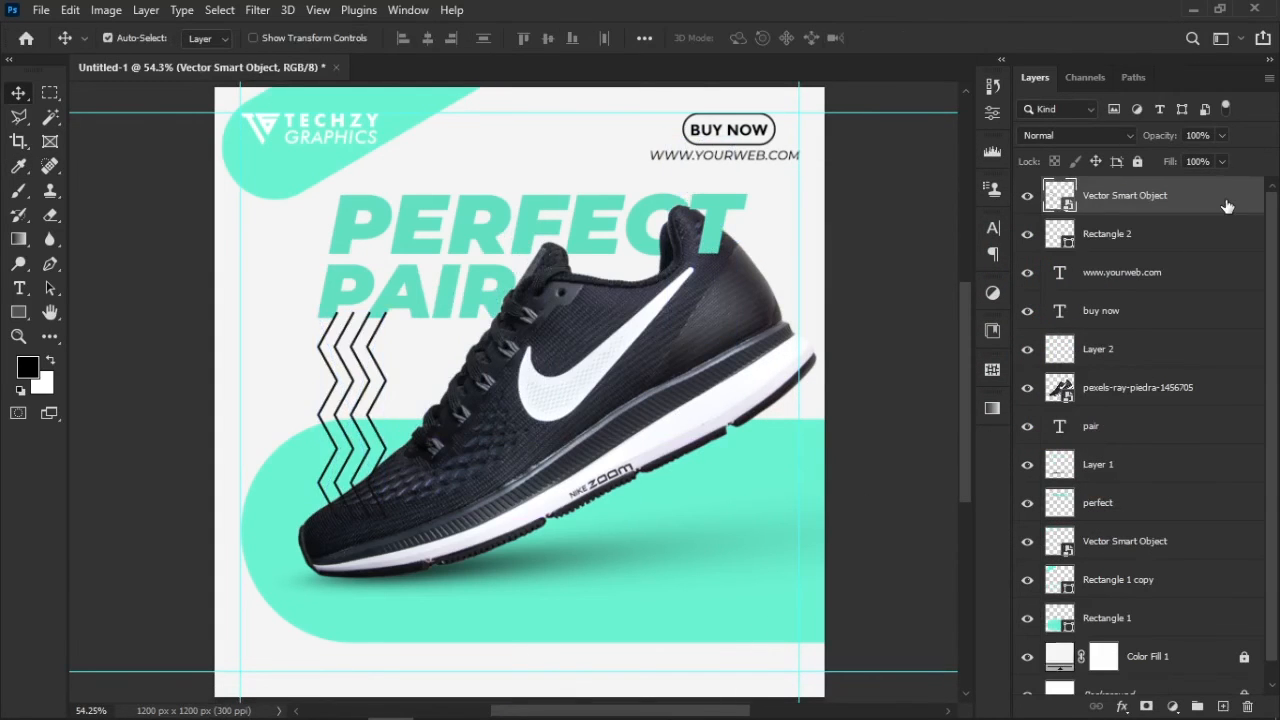
# Step: Apply a Color Overlay to the zigzag pattern using the mint green sampled from the "PERFECT" headline
pyautogui.doubleClick(1210, 195)
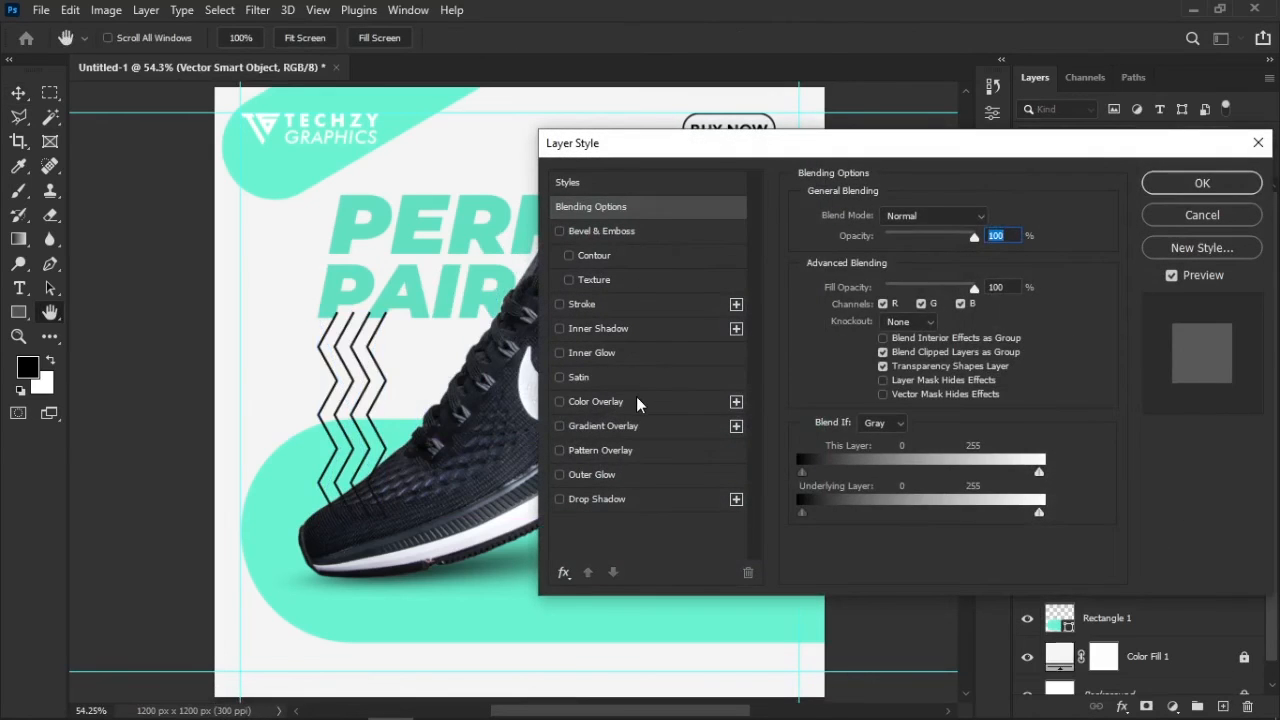
pyautogui.click(636, 399)
pyautogui.click(1000, 218)
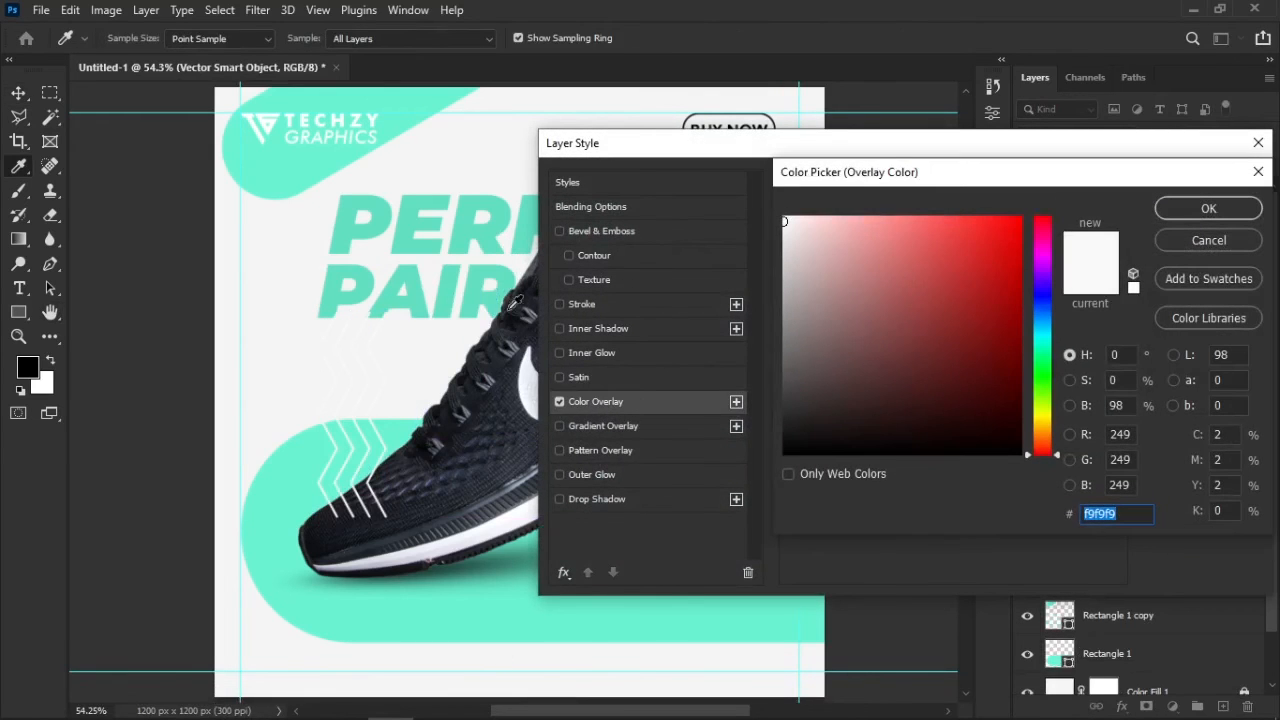
pyautogui.click(526, 231)
pyautogui.click(1207, 209)
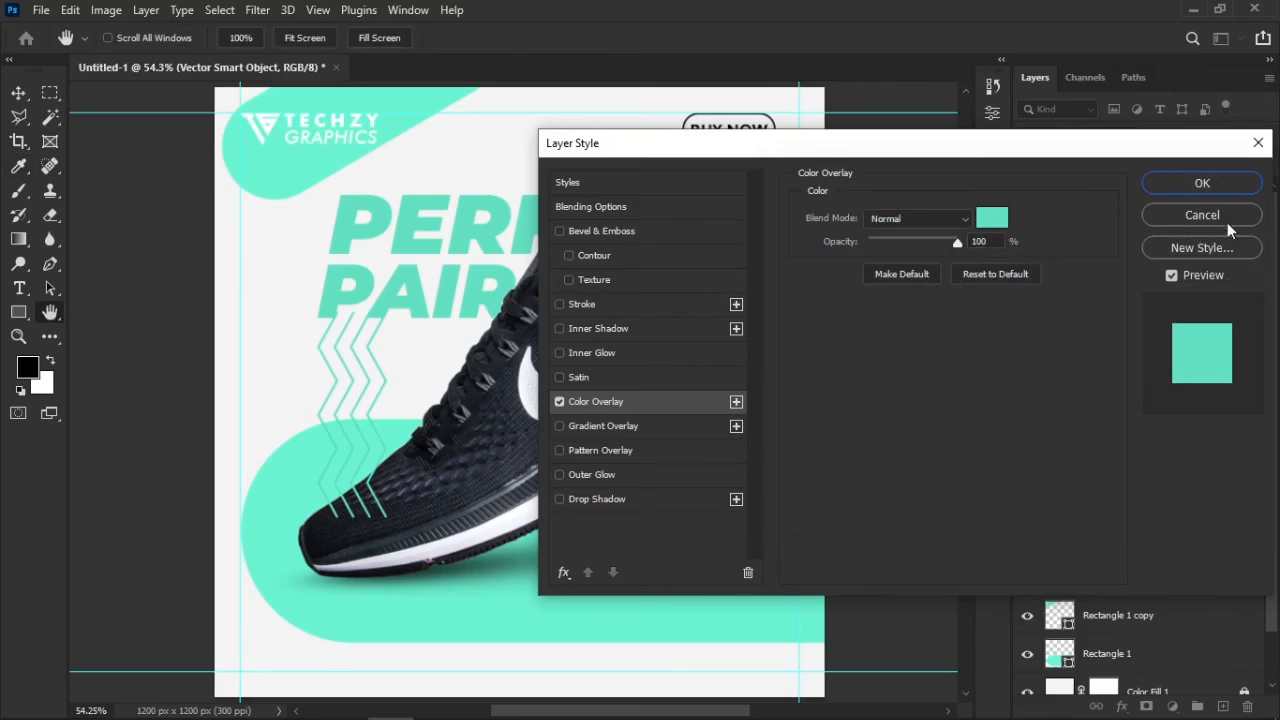
pyautogui.press('Return')
# Step: Rotate the zigzag pattern 90° and move it against the canvas's left edge, below "PAIR" and above the large mint shape
pyautogui.hotkey('ctrl', 't')
pyautogui.moveTo(394, 247); pyautogui.dragTo(534, 484)
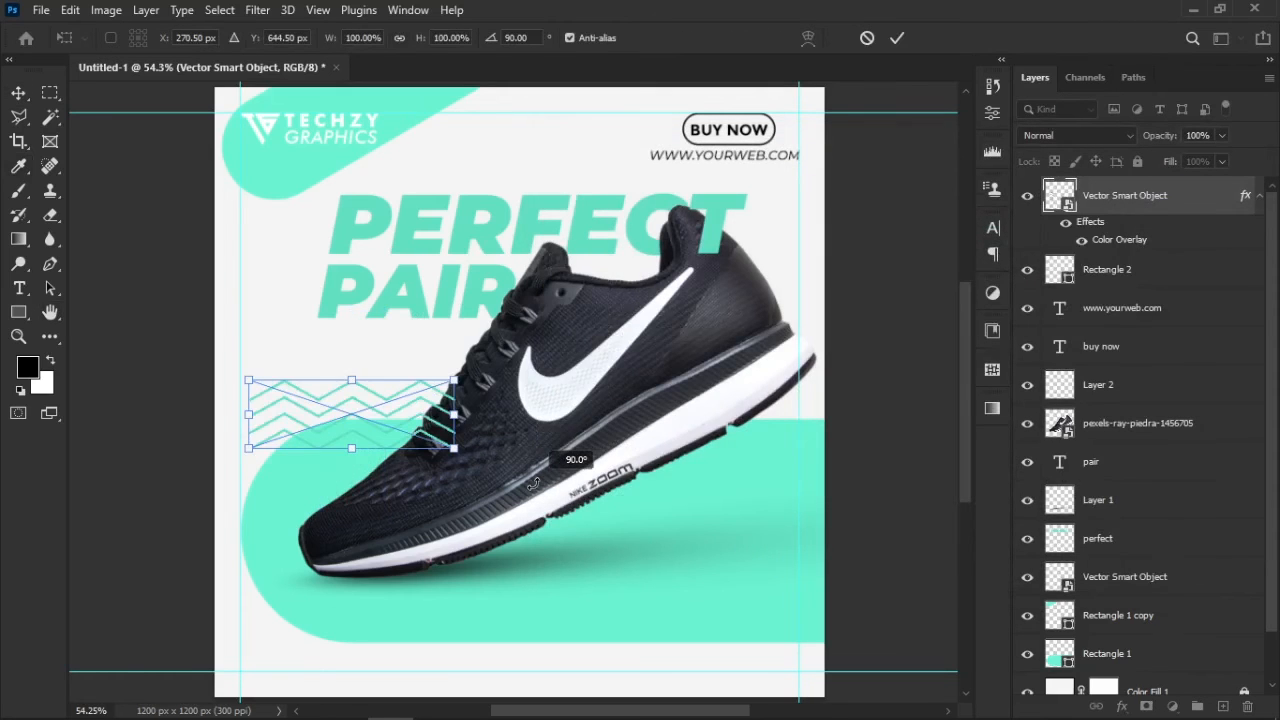
pyautogui.moveTo(394, 416); pyautogui.dragTo(357, 375)
pyautogui.press('Return')
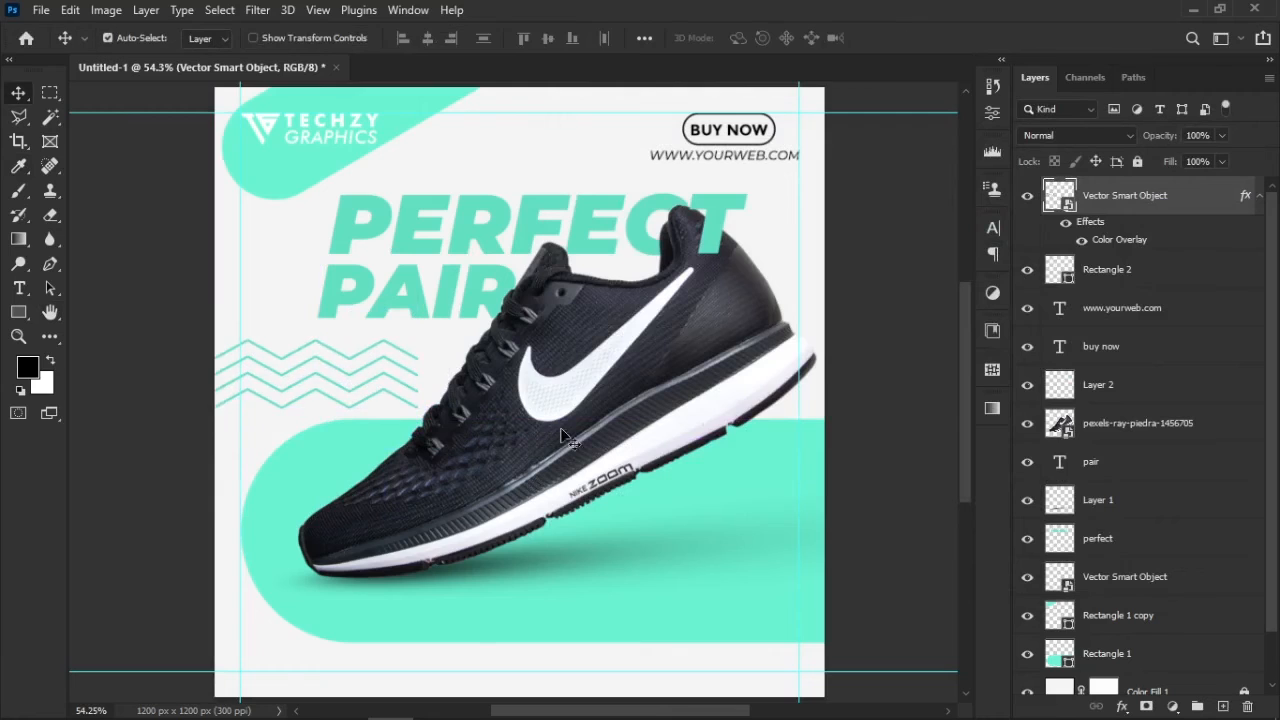
# Step: Duplicate the zigzag pattern, rotate the copy to about 47° and move it to the canvas's lower-left corner
pyautogui.hscroll(1, 624, 434)
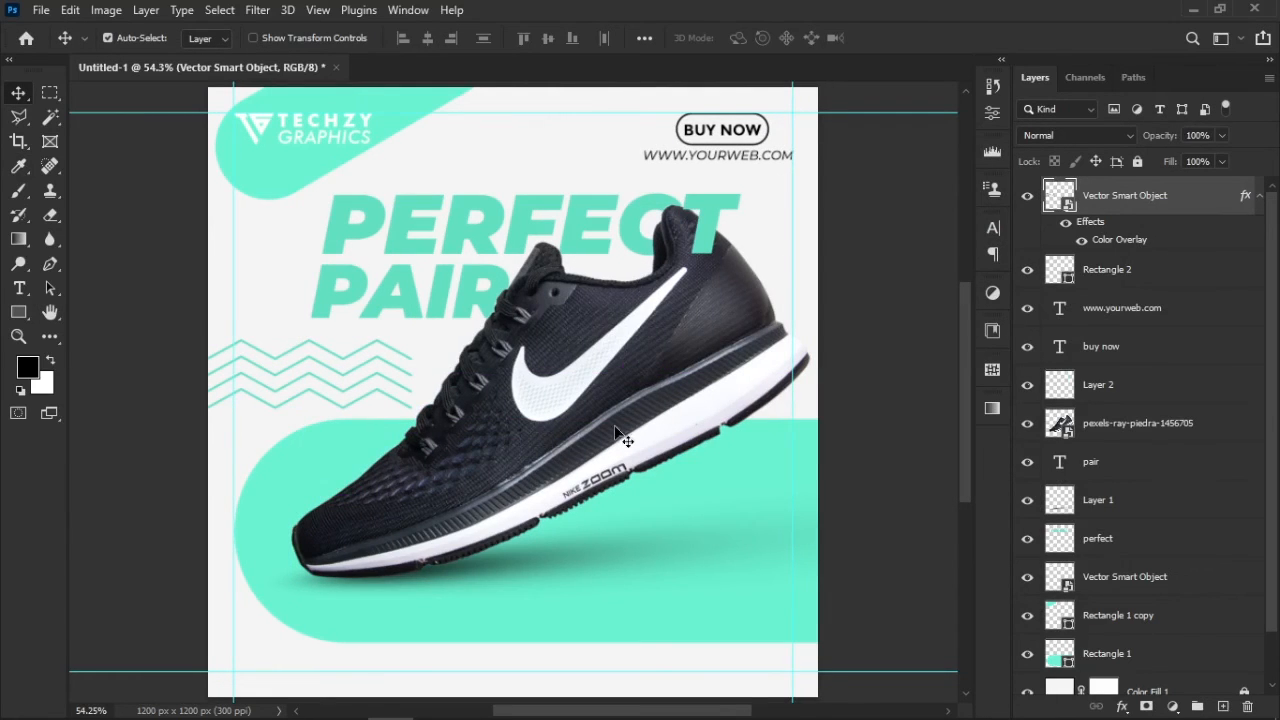
pyautogui.hotkey('ctrl', 'j')
pyautogui.hotkey('ctrl', 't')
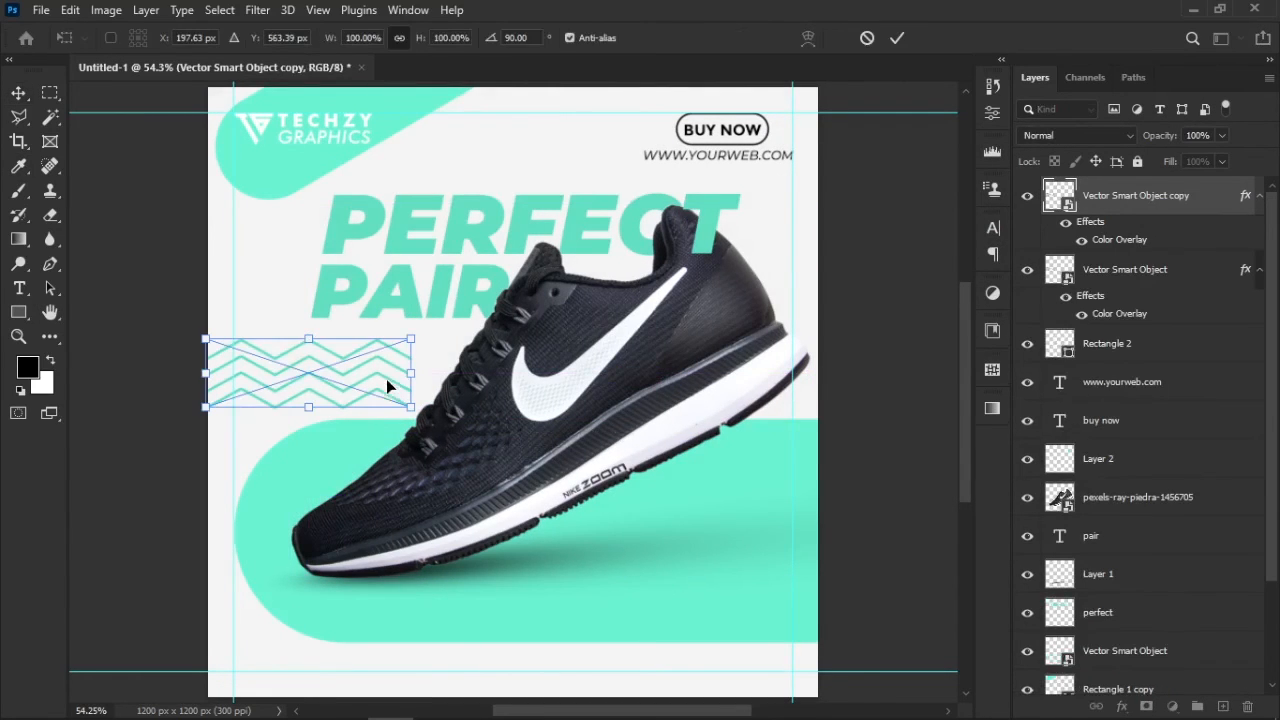
pyautogui.moveTo(369, 374); pyautogui.dragTo(919, 227)
pyautogui.moveTo(795, 232); pyautogui.dragTo(201, 563)
pyautogui.moveTo(419, 568); pyautogui.dragTo(401, 439)
pyautogui.moveTo(316, 503); pyautogui.dragTo(218, 690)
pyautogui.moveTo(294, 570); pyautogui.dragTo(320, 577)
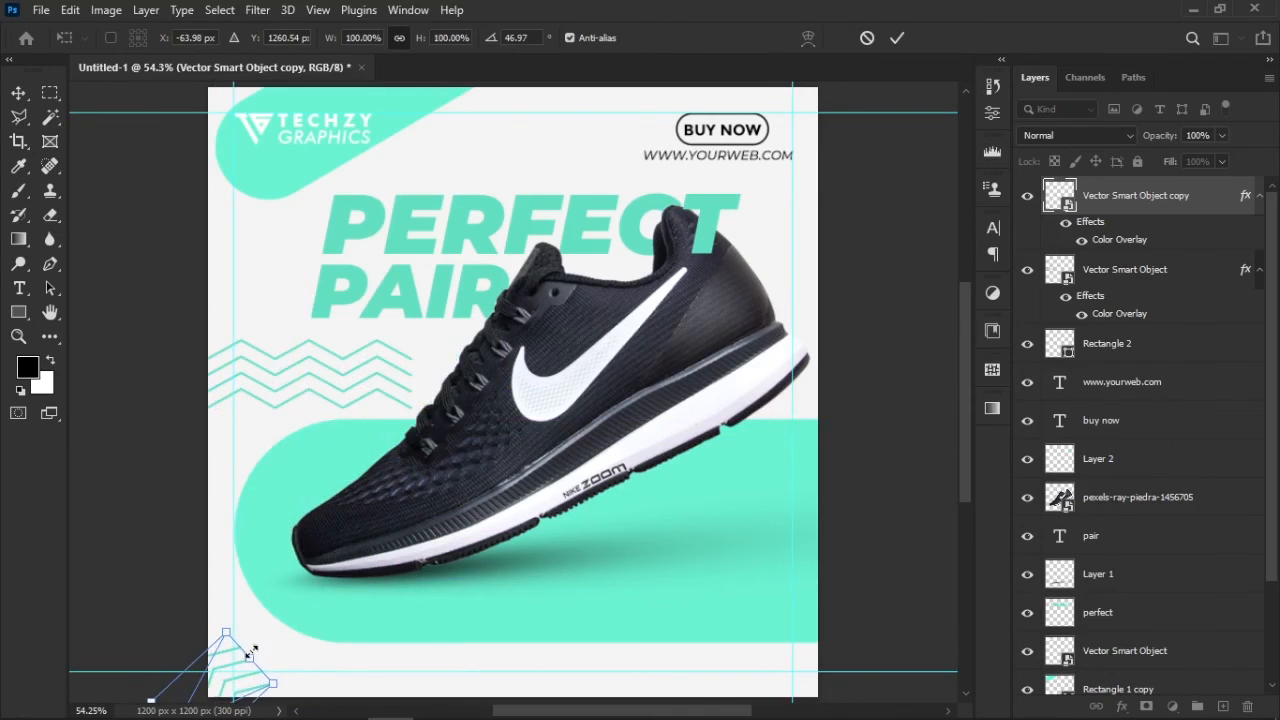
# Step: Scale the lower-left zigzag copy to about 49% and position it partly outside the canvas corner
pyautogui.scroll(-3, 250, 652)
pyautogui.moveTo(255, 551); pyautogui.dragTo(228, 551)
pyautogui.press('Return')
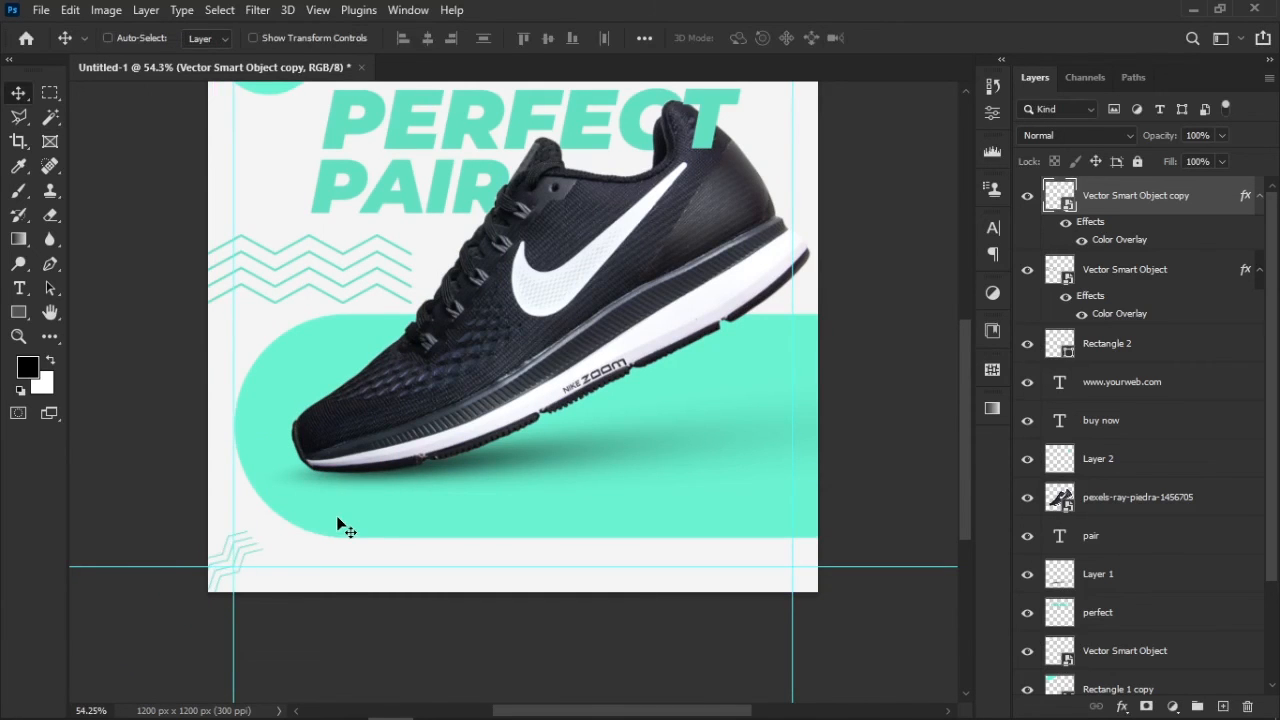
# Step: Hide the guides, enlarge the lower-left zigzag copy to about 61% and move it about 28 px down
pyautogui.hotkey('ctrl', ';')
pyautogui.scroll(3, 337, 516)
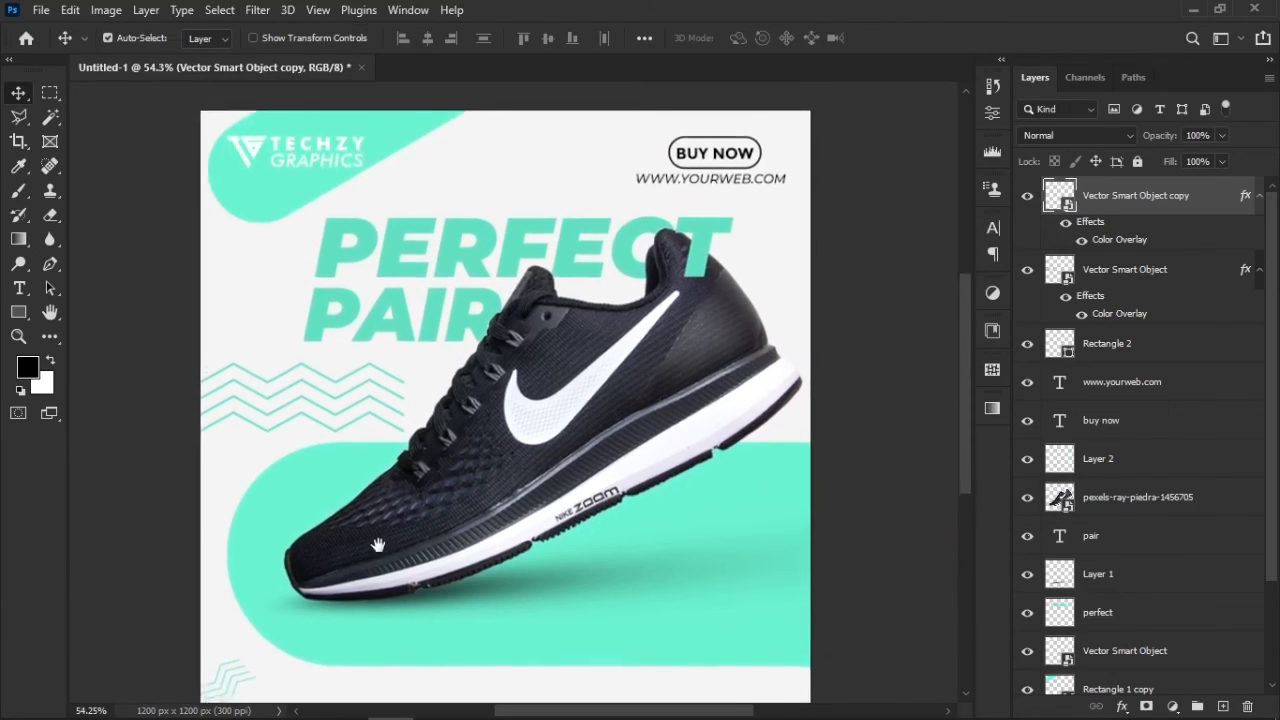
pyautogui.hotkey('ctrl', 't')
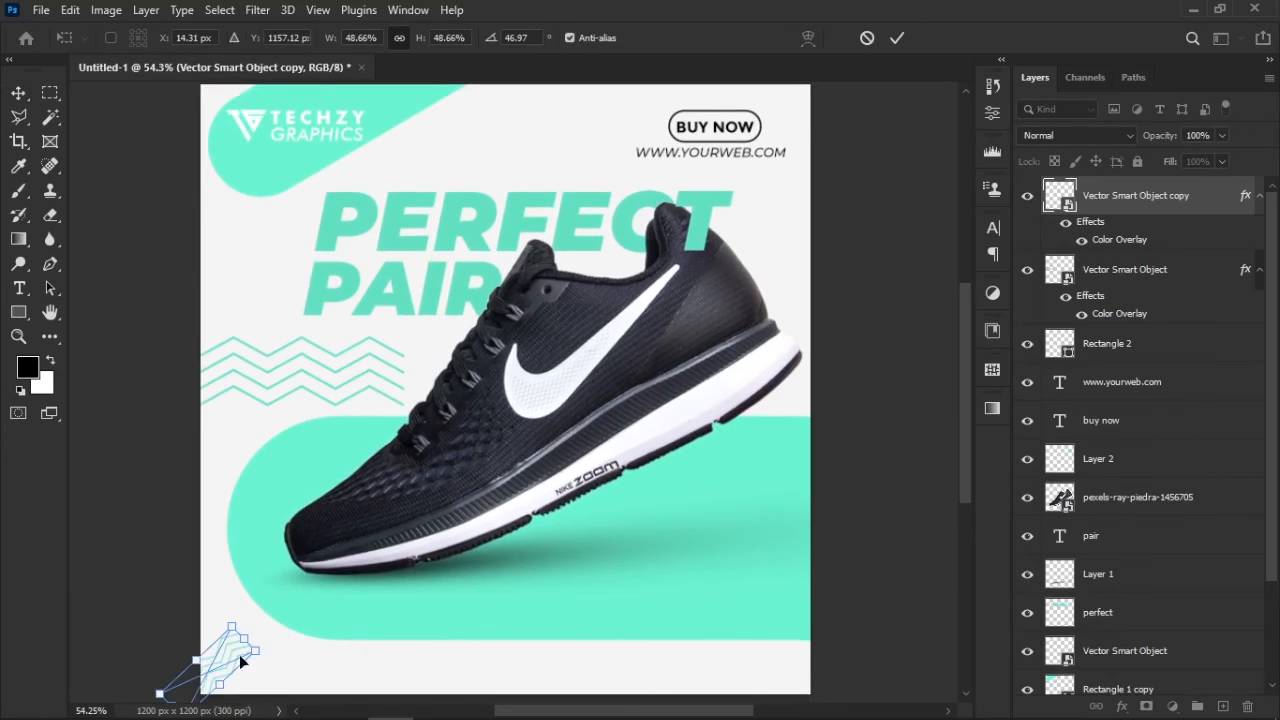
pyautogui.moveTo(222, 680)
pyautogui.mouseDown()
pyautogui.moveTo(251, 633)
pyautogui.moveTo(238, 676)
pyautogui.mouseUp()
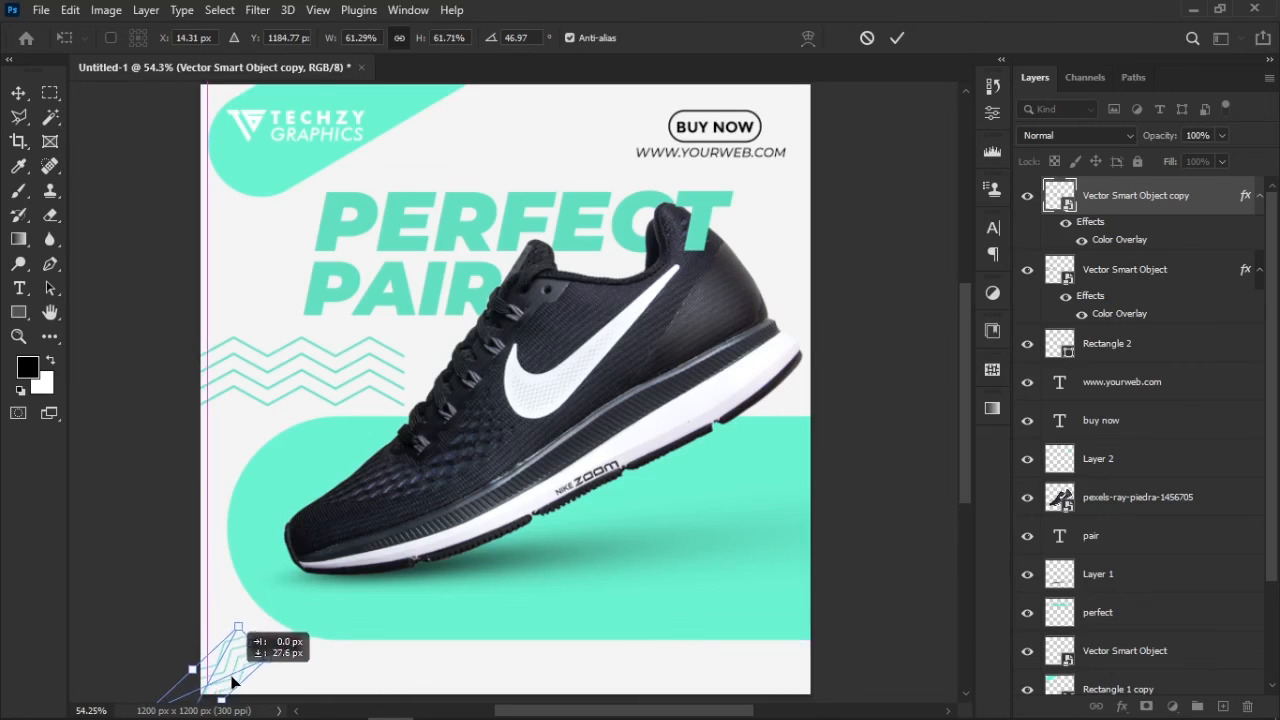
pyautogui.press('Return')
# Step: Duplicate the corner zigzag and move the copy about 1208 px right and up into the canvas's upper-right corner
pyautogui.moveTo(468, 528); pyautogui.dragTo(472, 502)
pyautogui.hotkey('ctrl', 'j')
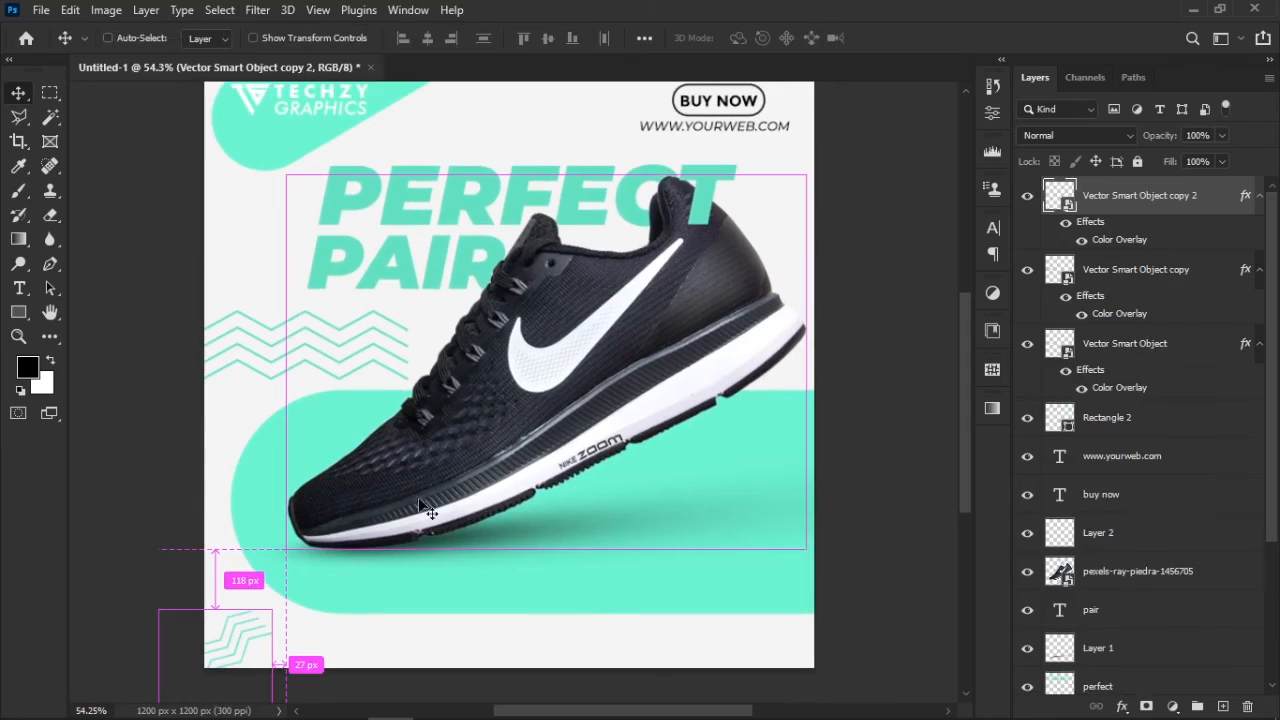
pyautogui.hotkey('ctrl', 't')
pyautogui.moveTo(235, 643); pyautogui.dragTo(851, 94)
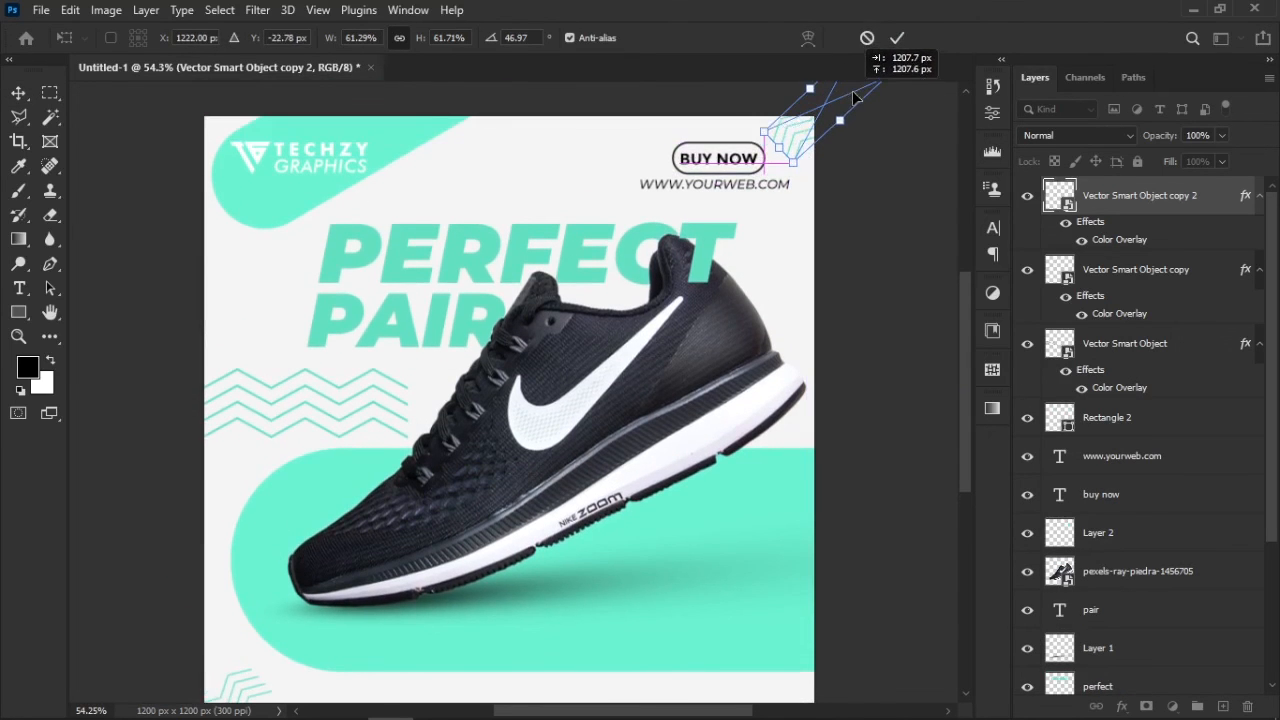
pyautogui.press('Return')
# Step: Examine the complete shoe advertisement in full-screen mode with the interface hidden
pyautogui.moveTo(783, 245); pyautogui.dragTo(816, 176)
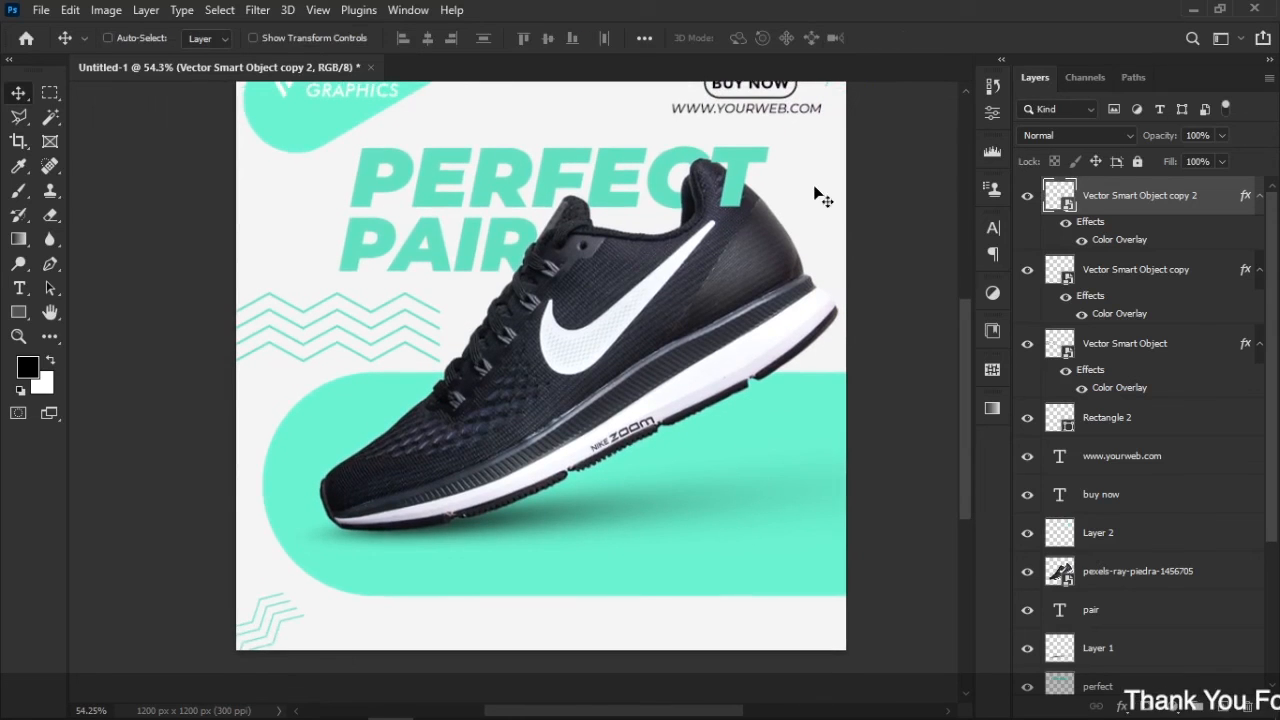
pyautogui.hotkey('ctrl', '0')
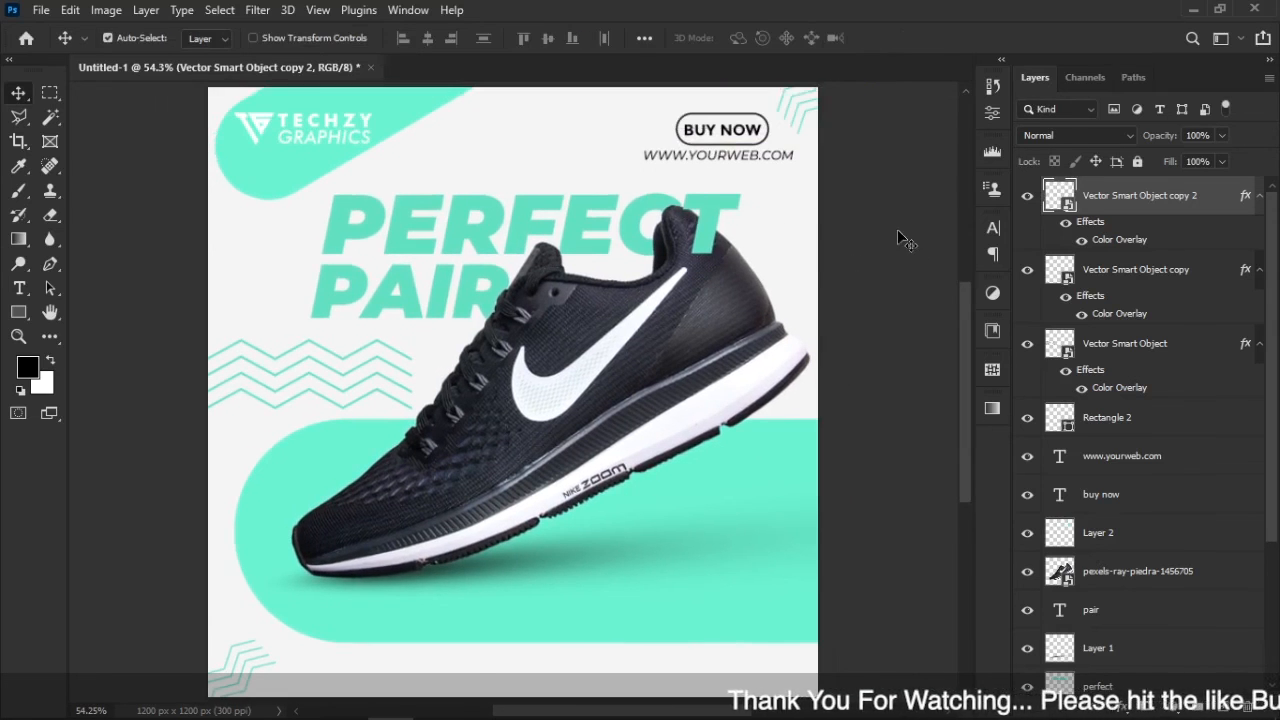
pyautogui.keyDown('ctrl'); pyautogui.click(898, 238); pyautogui.keyUp('ctrl')
pyautogui.press('Tab')
pyautogui.press('f')
pyautogui.press('f')
pyautogui.moveTo(870, 243); pyautogui.dragTo(816, 221)
pyautogui.moveTo(706, 241)
pyautogui.mouseDown()
pyautogui.moveTo(714, 248)
pyautogui.moveTo(699, 236)
pyautogui.mouseUp()
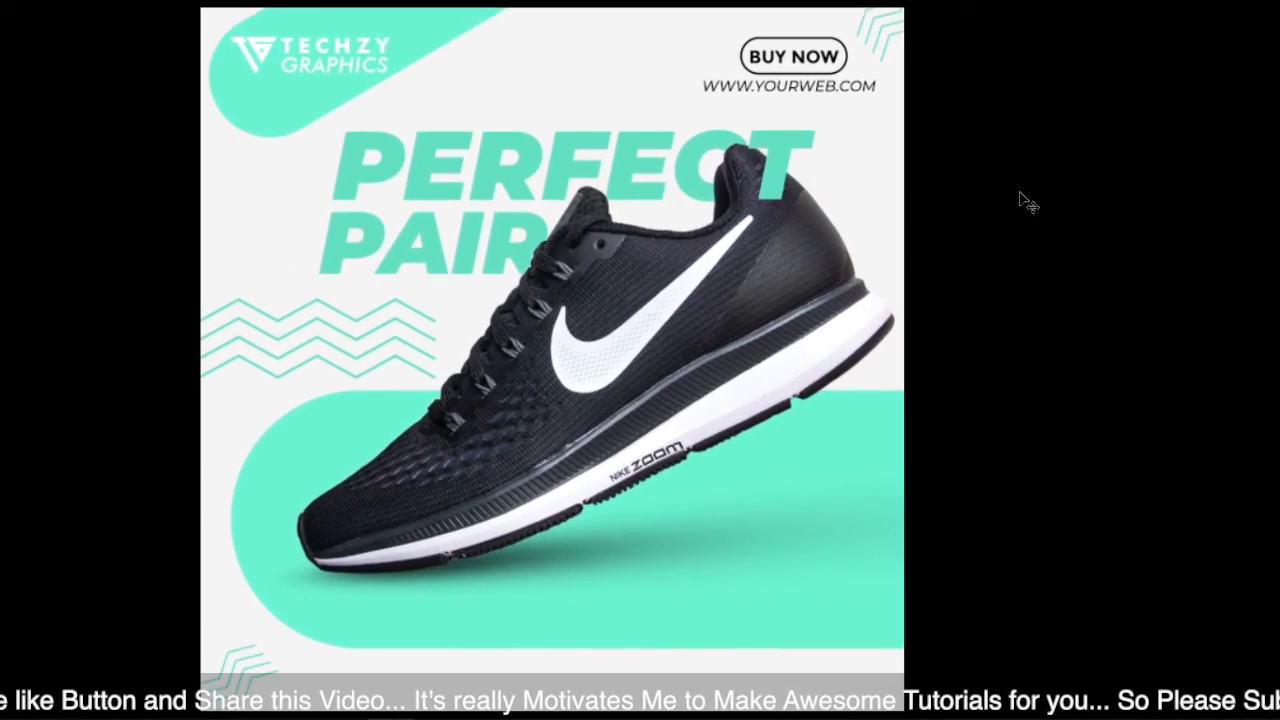
pyautogui.moveTo(1037, 189); pyautogui.dragTo(1065, 193)
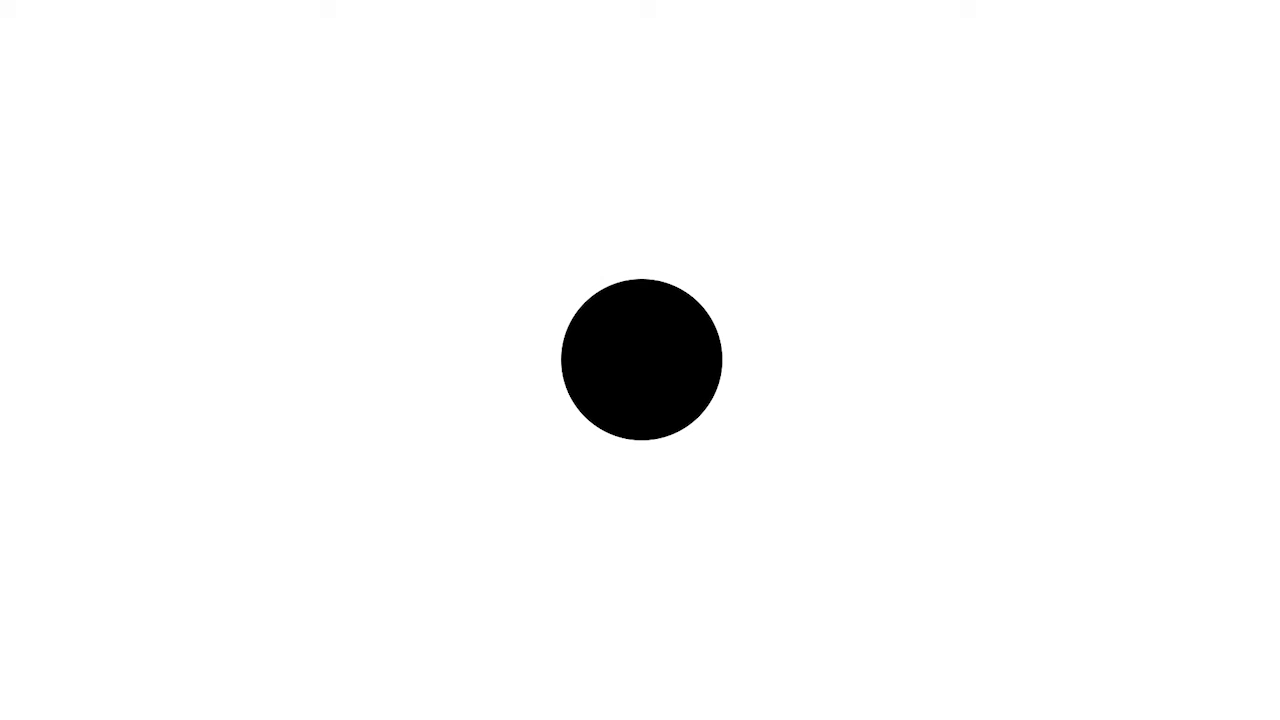